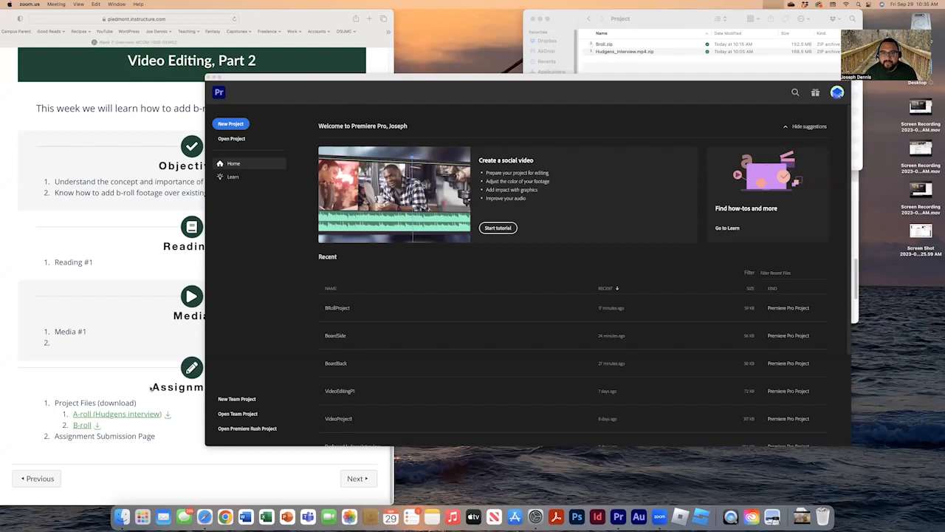
Step: Download the A-roll interview and B-roll project files from the assignments section of the Video Editing, Part 2 page
left_click(132, 417)
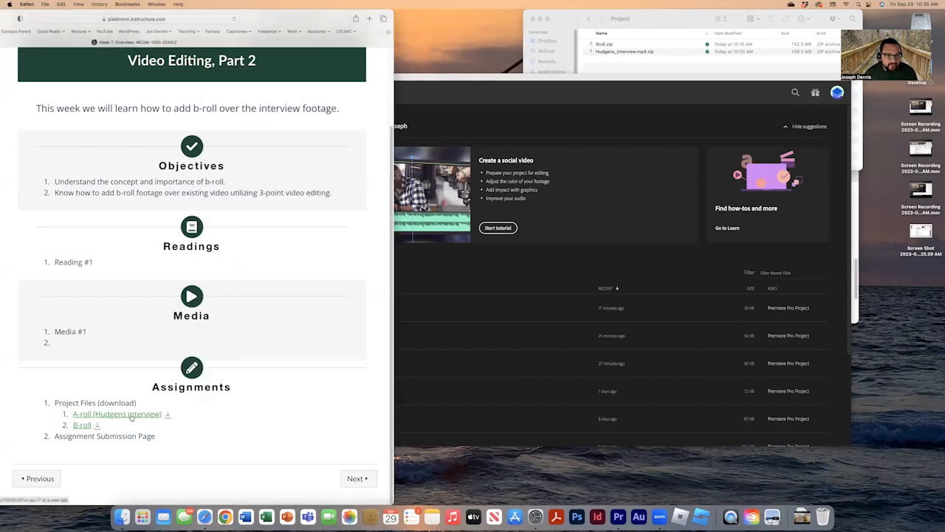
left_click(132, 415)
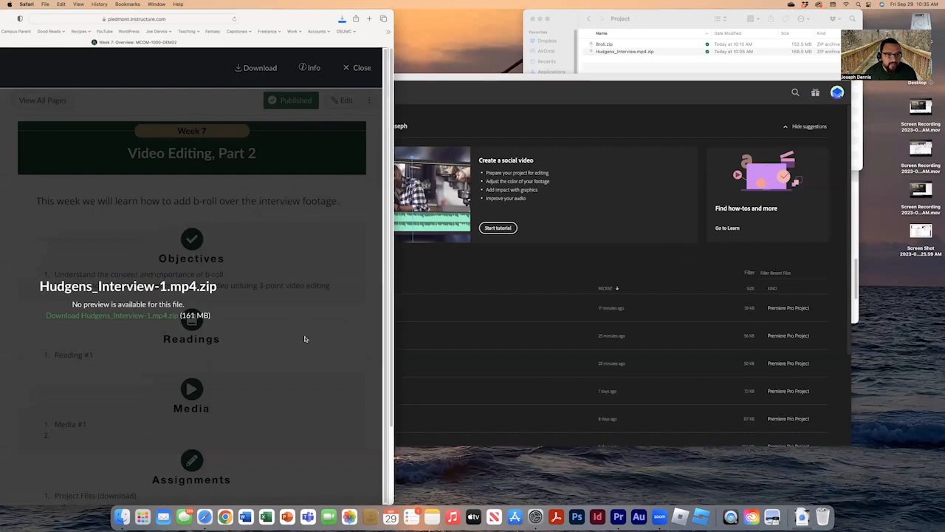
left_click(365, 67)
scroll(96, 405, "down", 3)
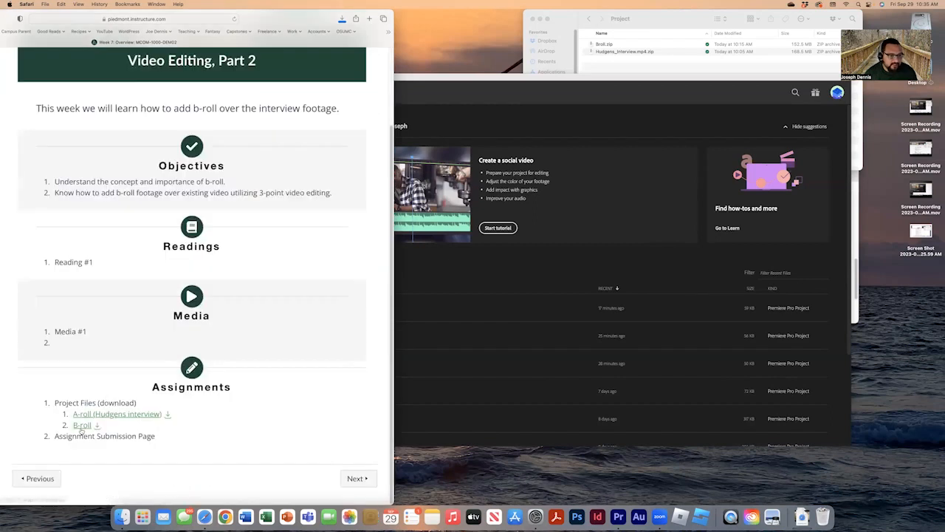
left_click(81, 426)
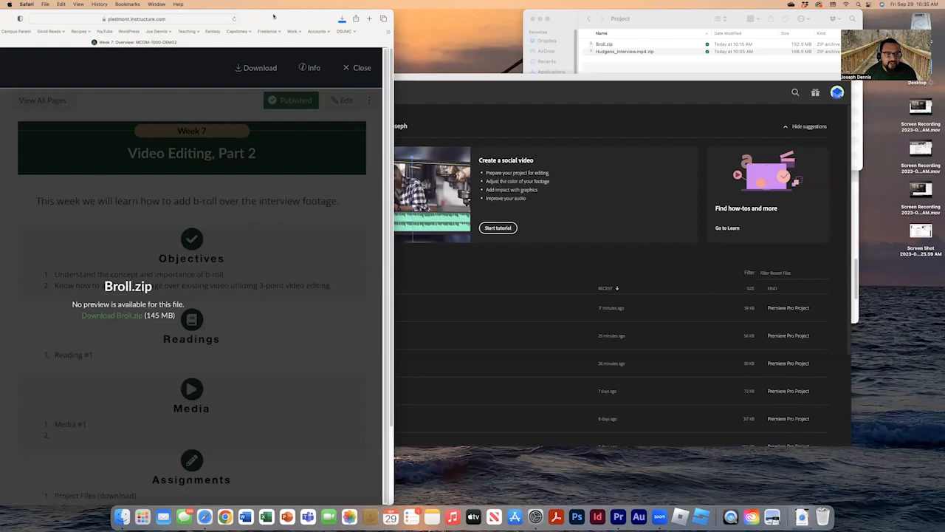
left_click_drag(273, 15, 453, 20)
left_click(69, 24)
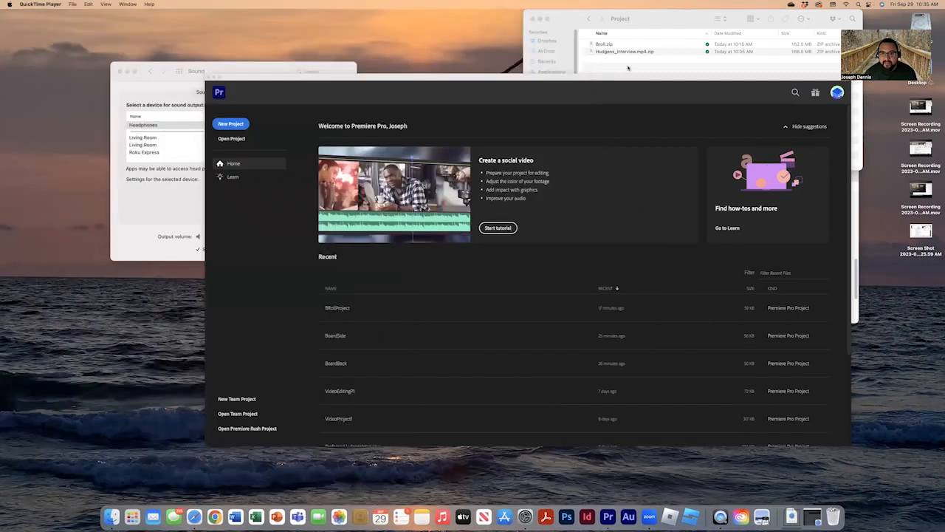
Step: Extract Broll.zip and the interview archive in the Project folder, and look through the extracted Broll folder
left_click(628, 68)
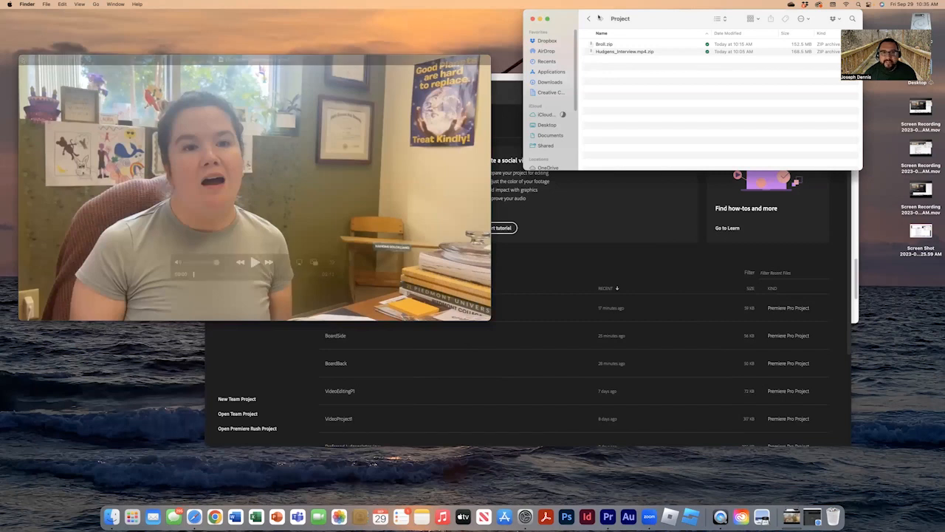
double_click(603, 45)
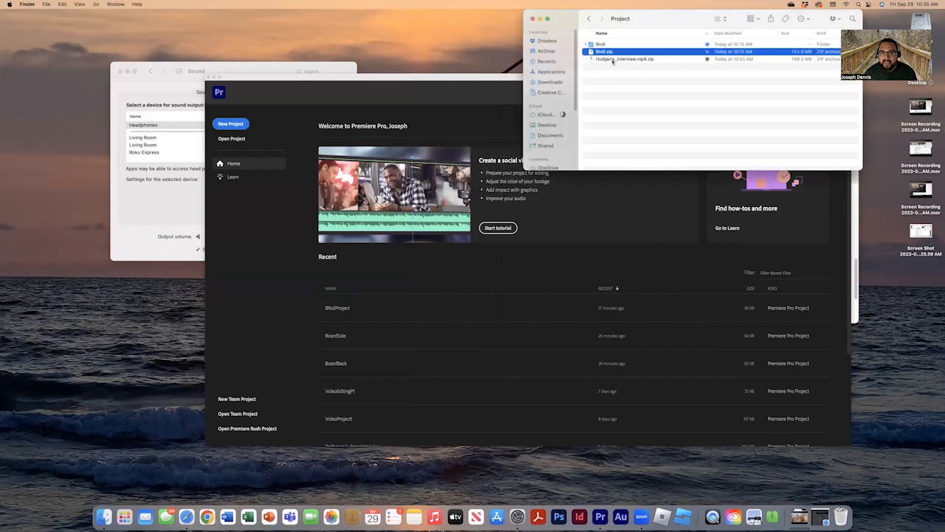
double_click(612, 59)
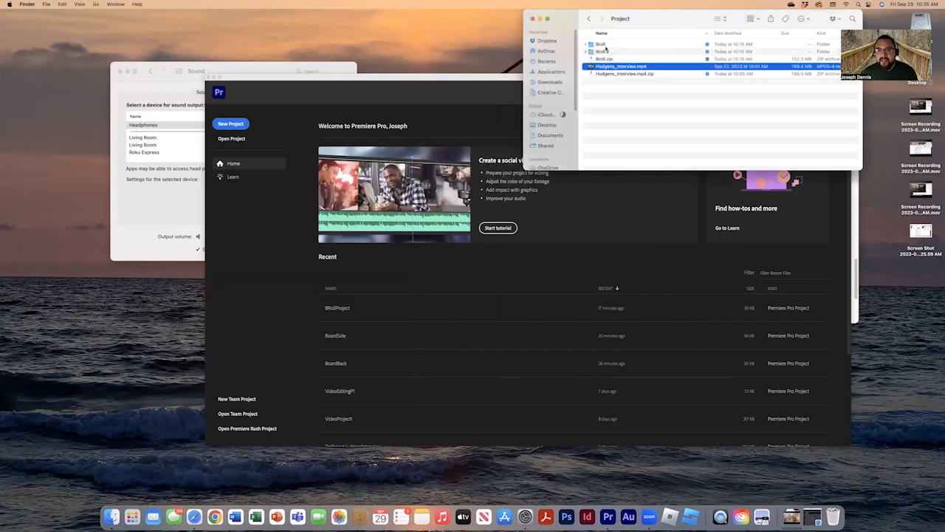
double_click(604, 46)
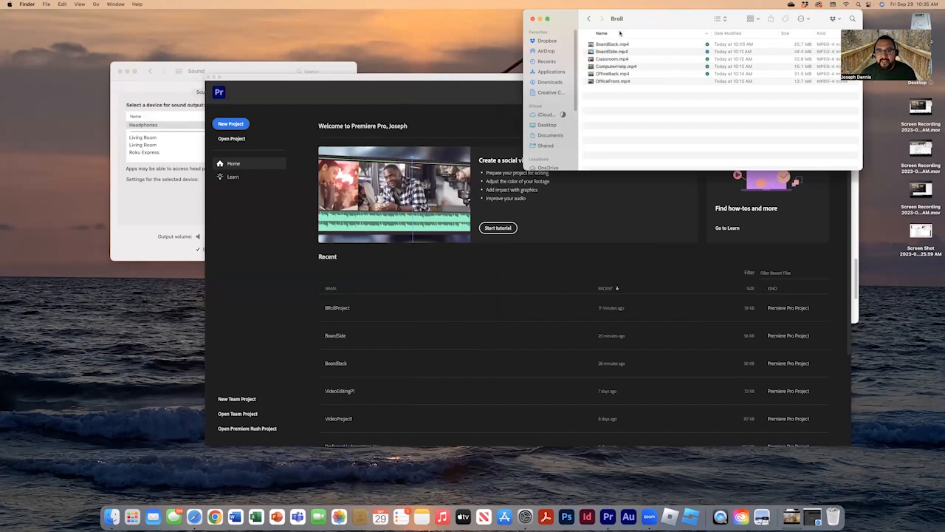
left_click(590, 20)
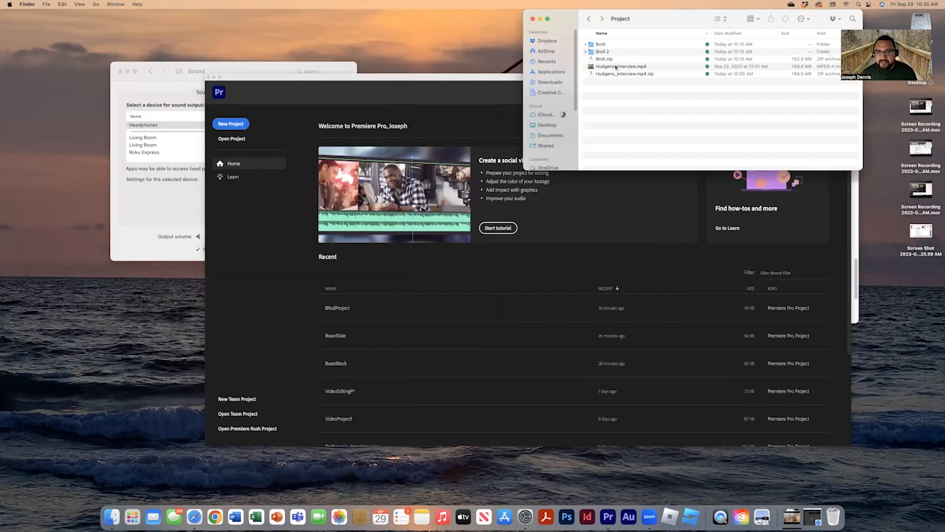
left_click(614, 67)
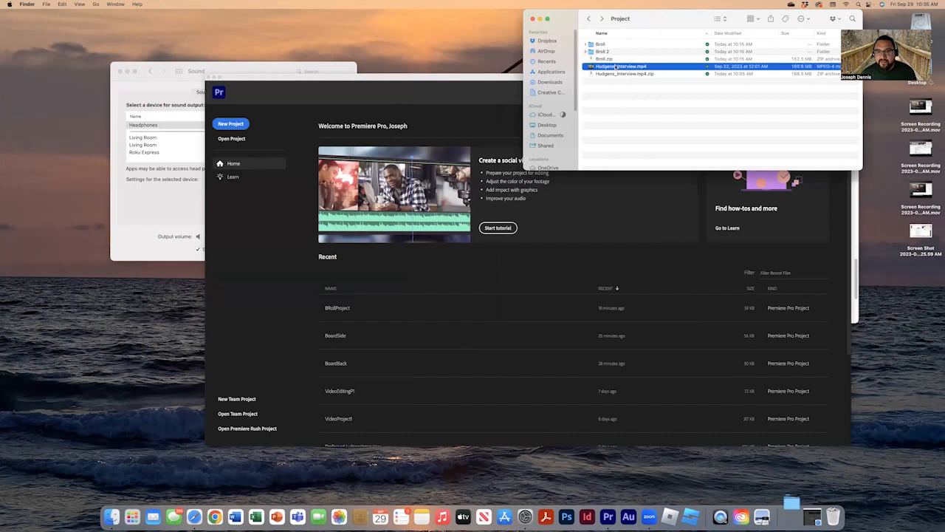
Step: Switch to Premiere Pro and create a new project named BRollProject in the current location, replacing the existing one
left_click(397, 83)
left_click_drag(325, 64, 308, 65)
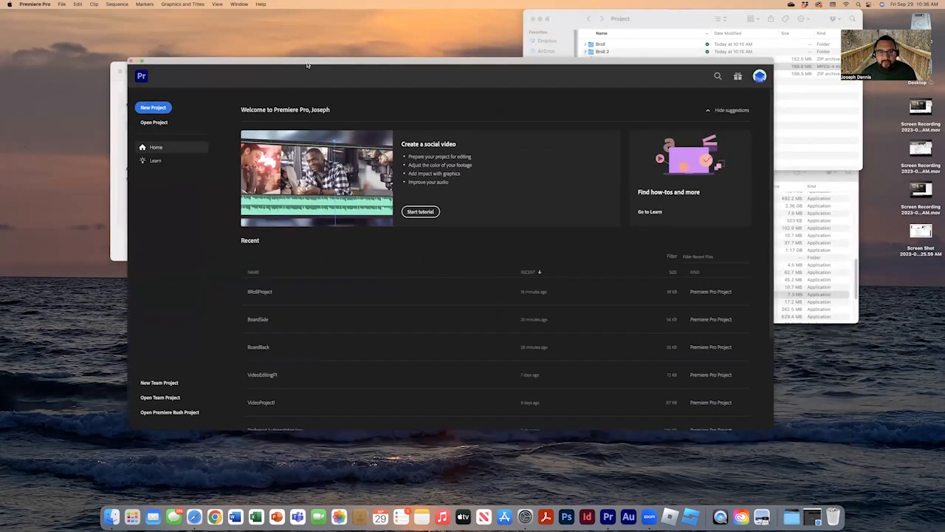
left_click(143, 108)
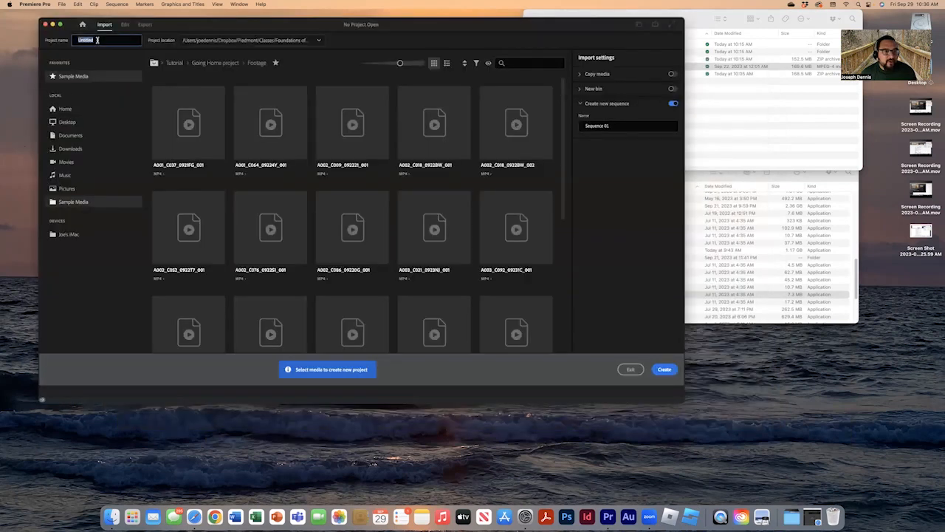
left_click(319, 42)
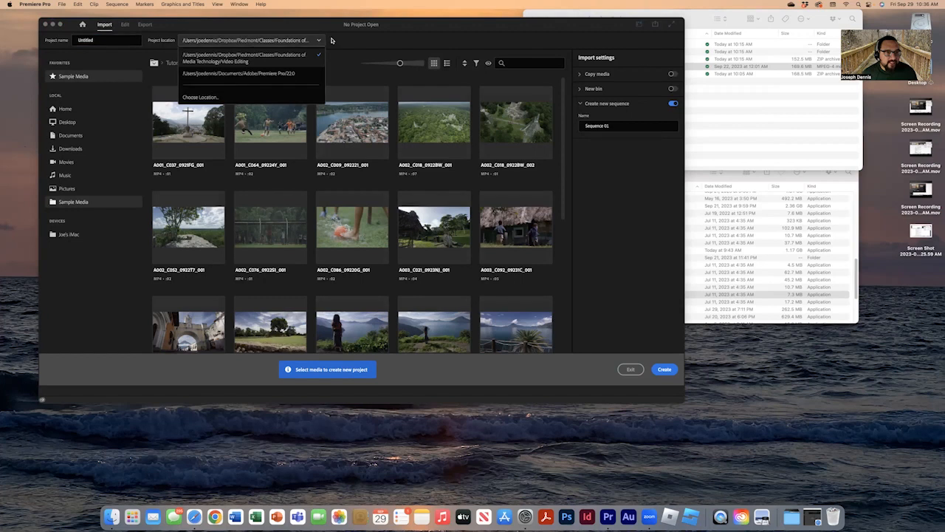
left_click(128, 43)
left_click(99, 40)
type("I")
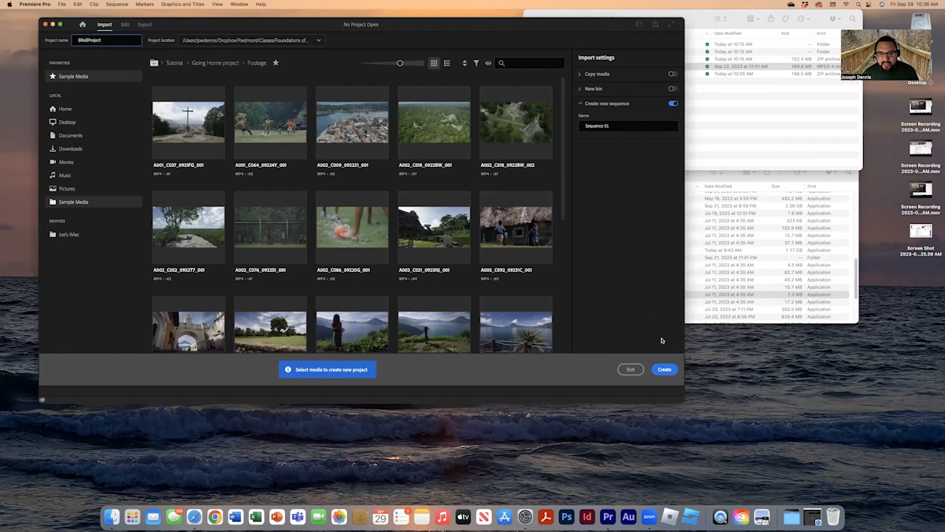
left_click(671, 371)
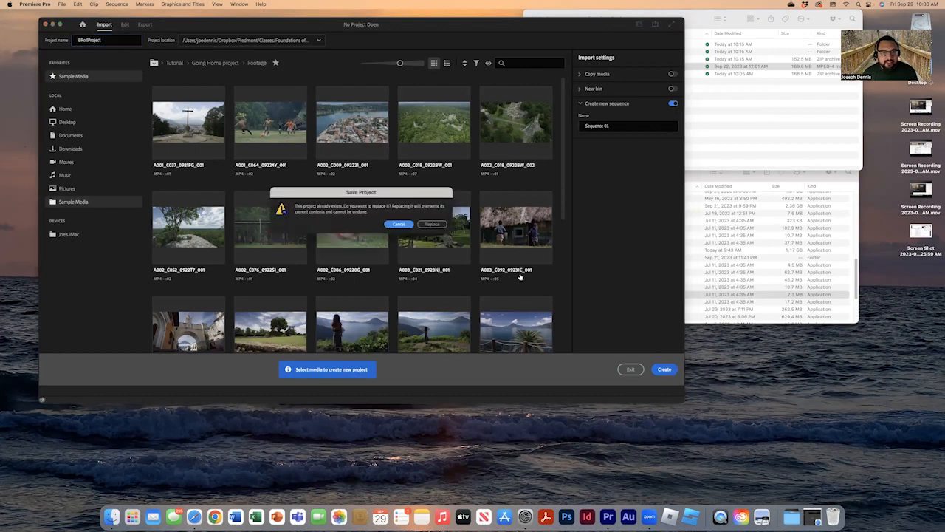
left_click(430, 224)
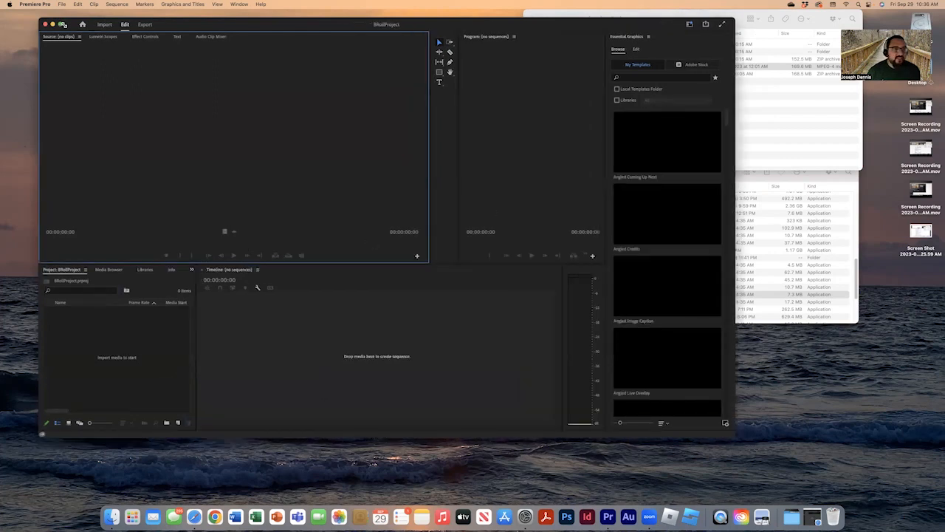
Step: Switch the workspace to the Editing layout
left_click(62, 25)
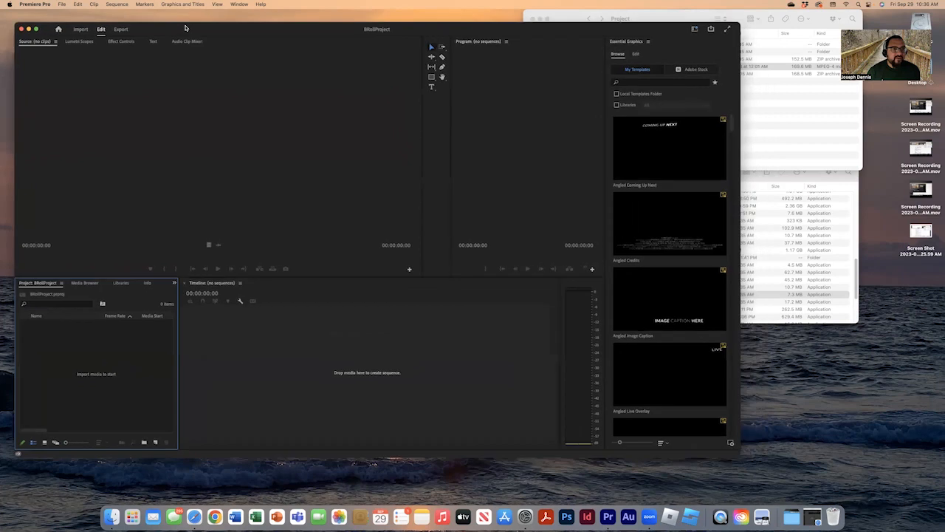
left_click(241, 4)
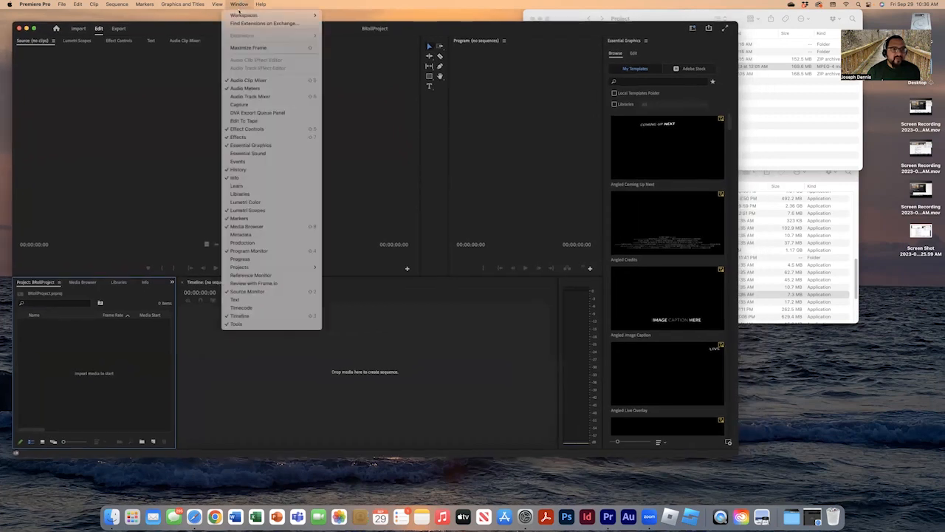
mouse_move(239, 15)
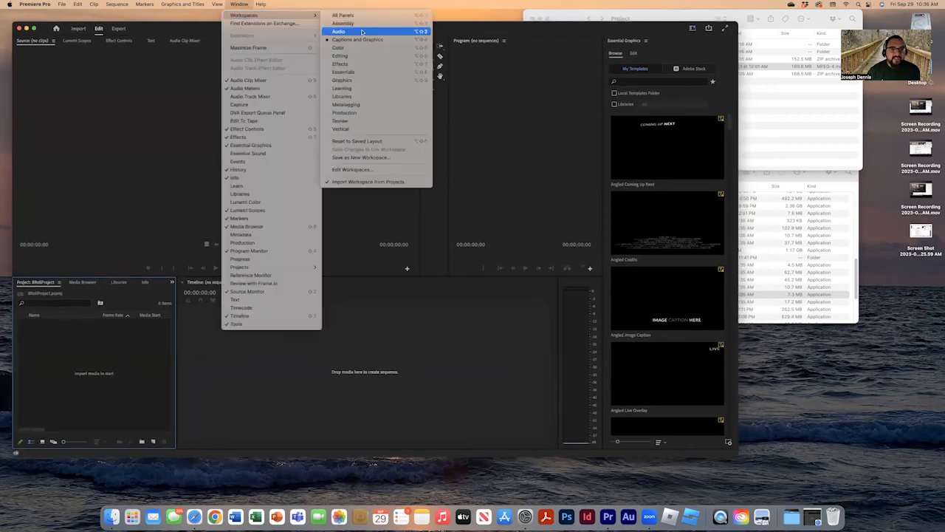
left_click(360, 56)
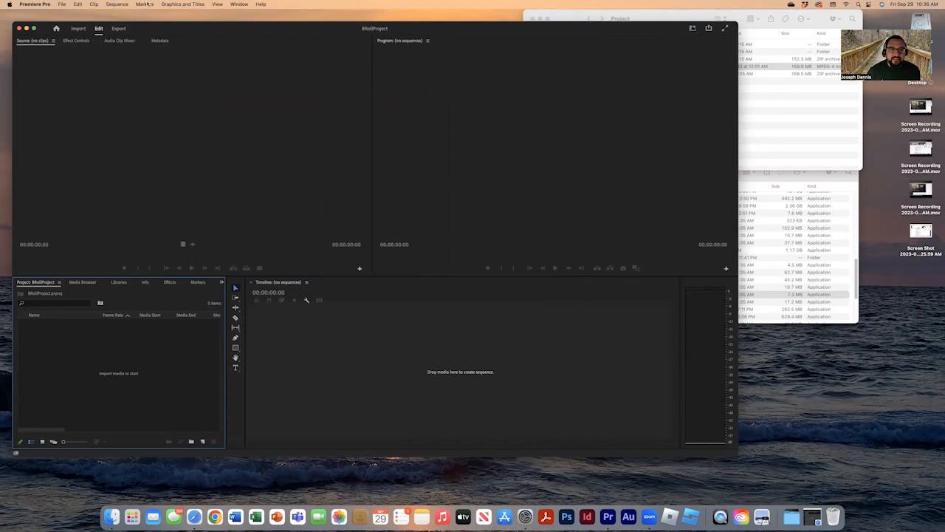
left_click(240, 5)
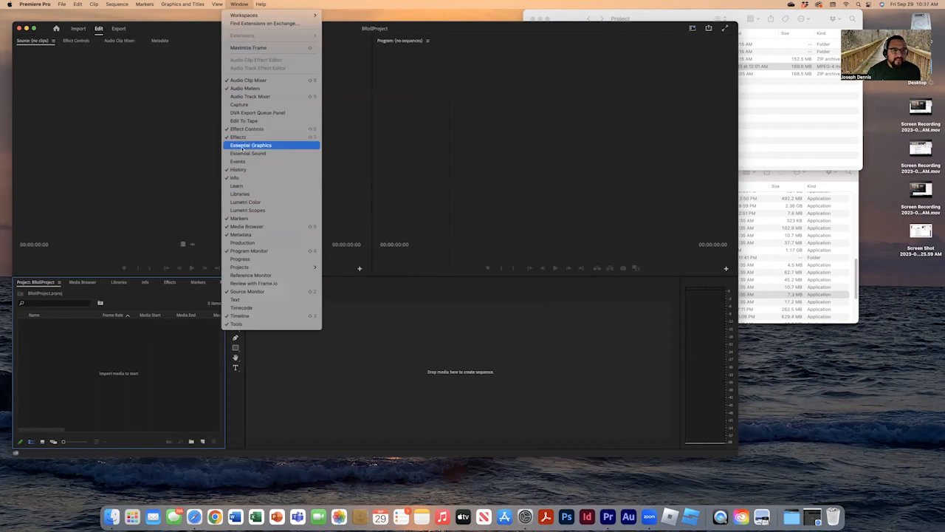
left_click(177, 120)
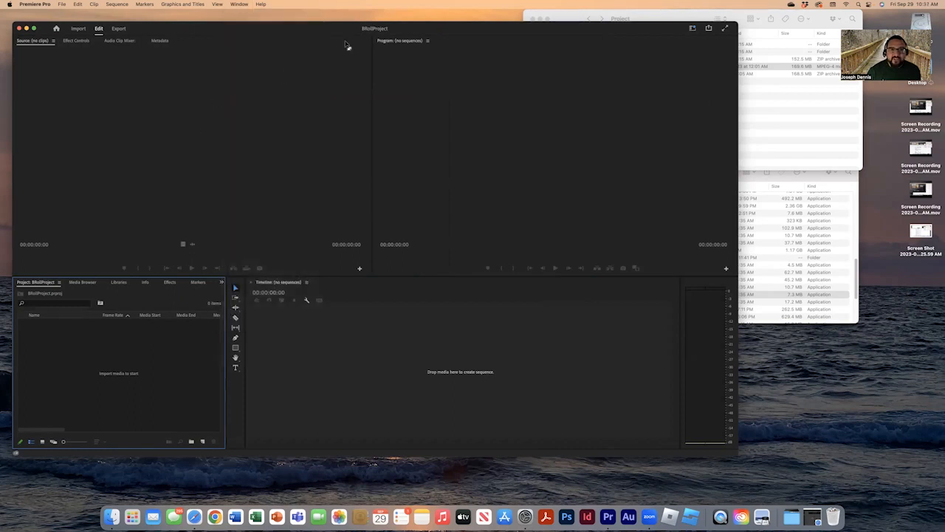
left_click_drag(254, 27, 277, 53)
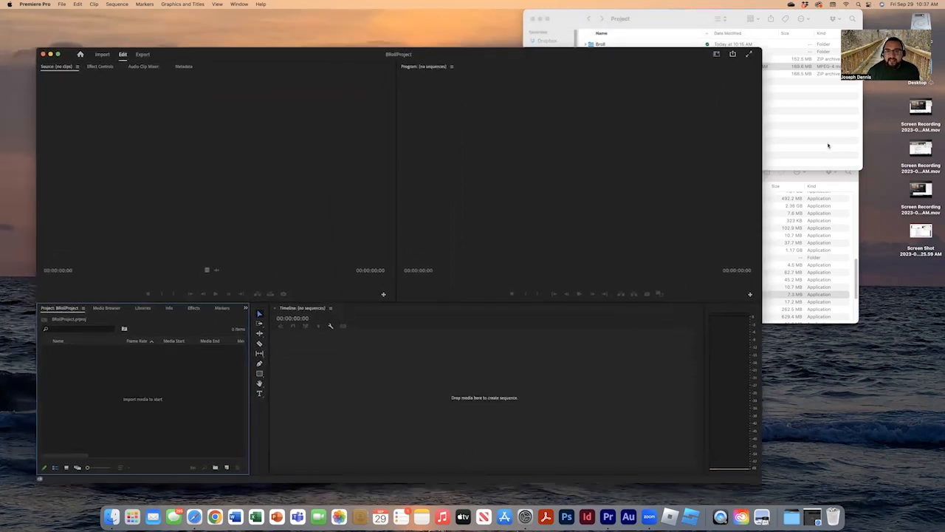
left_click(798, 134)
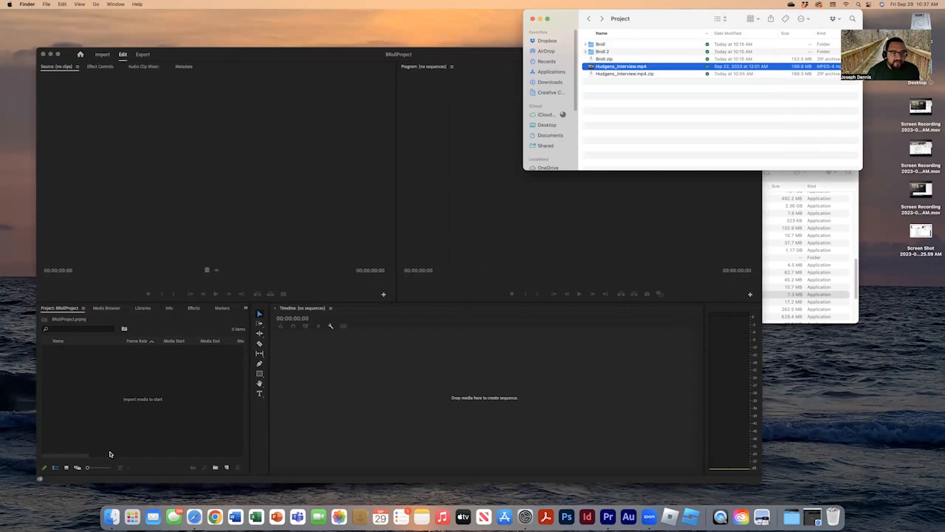
left_click(153, 403)
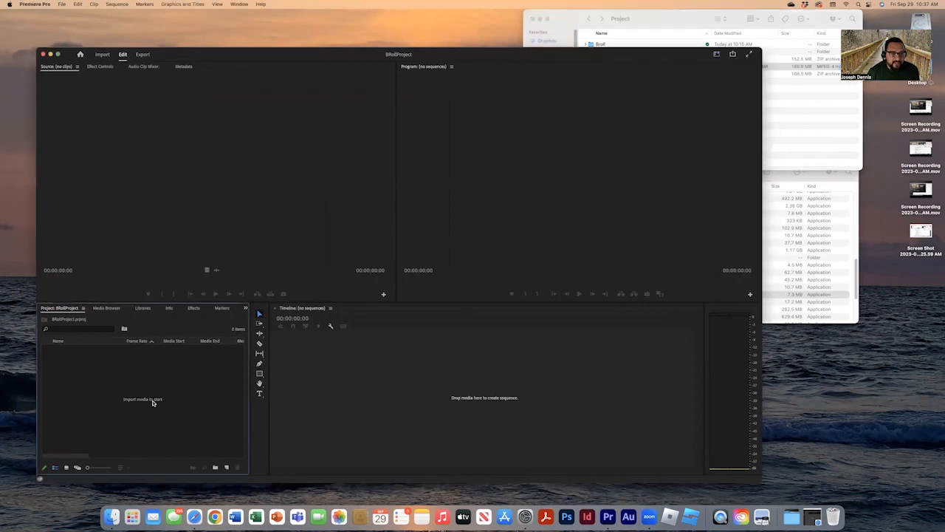
double_click(153, 402)
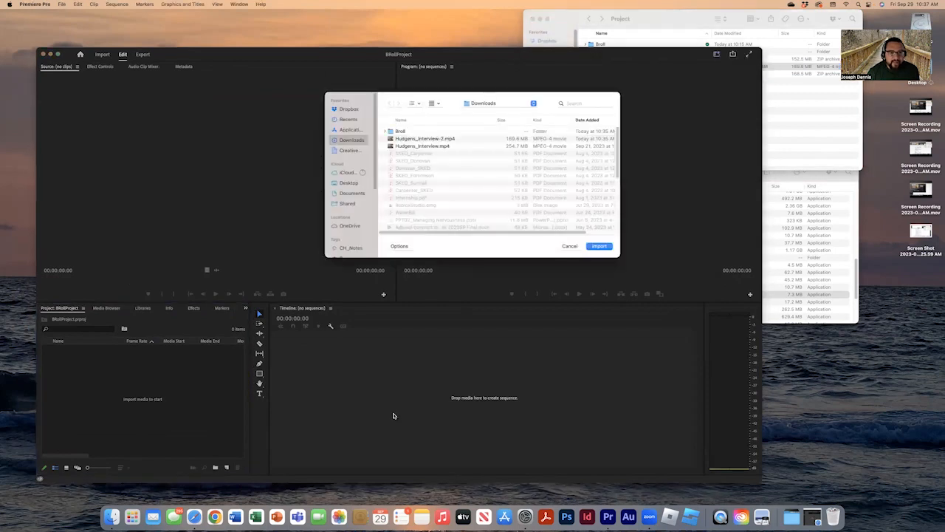
left_click(569, 246)
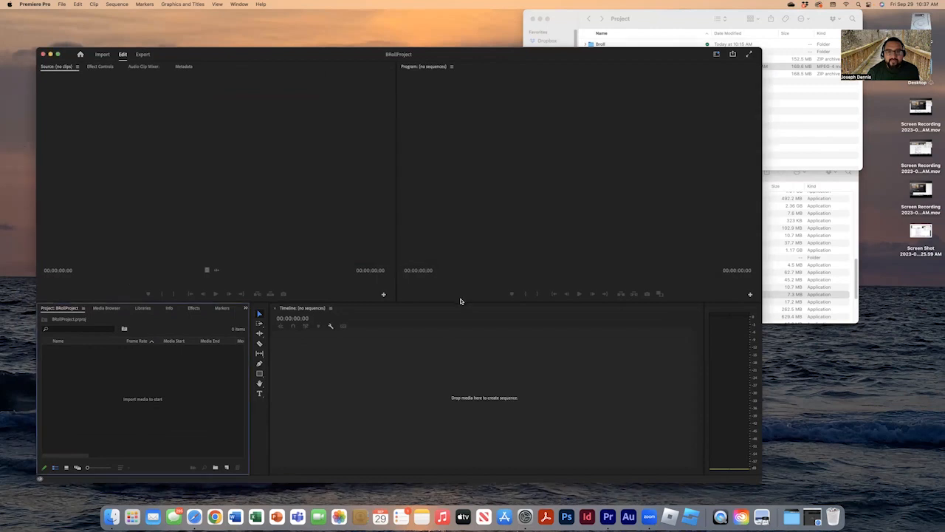
Step: Import the extracted interview MP4 from the Finder Project folder into the Premiere Pro project
left_click_drag(635, 22, 663, 65)
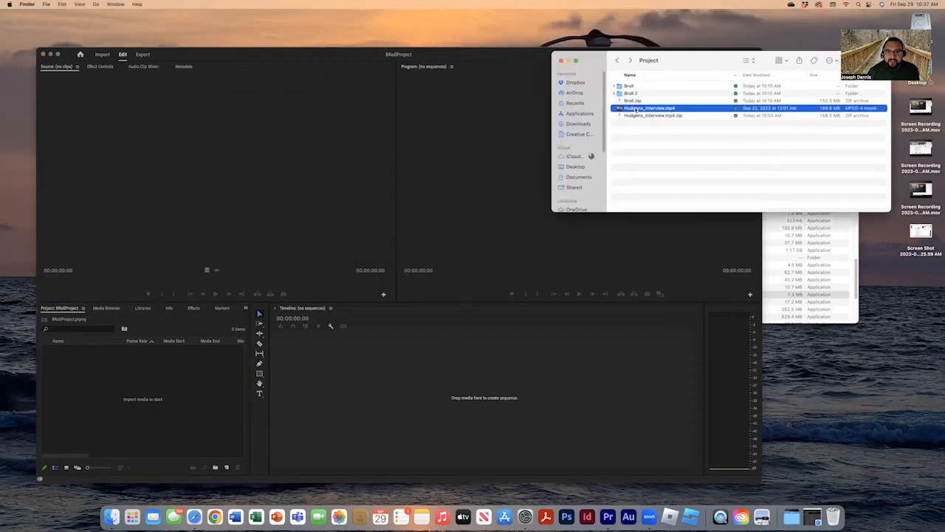
left_click_drag(635, 109, 123, 406)
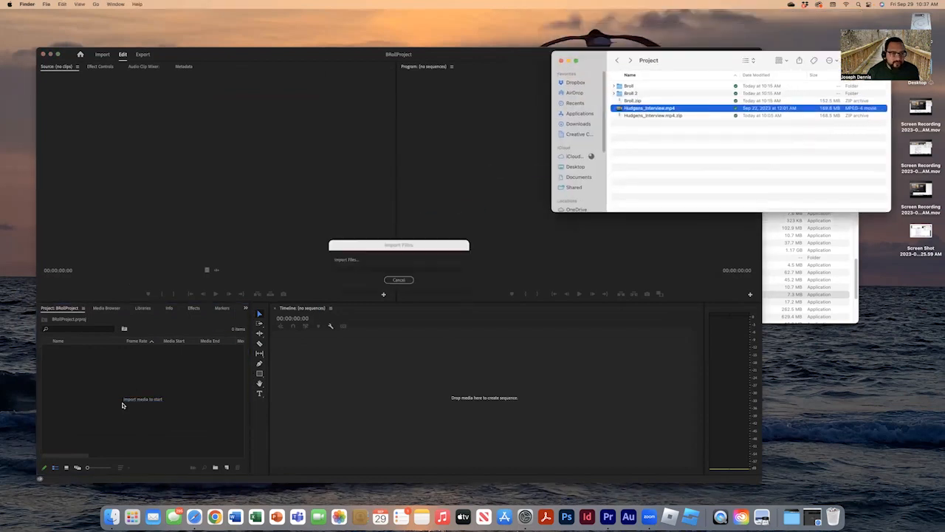
Step: Import all six MP4 clips from the Broll 2 folder into the Premiere Pro project and make the Premiere Pro window full screen
double_click(633, 93)
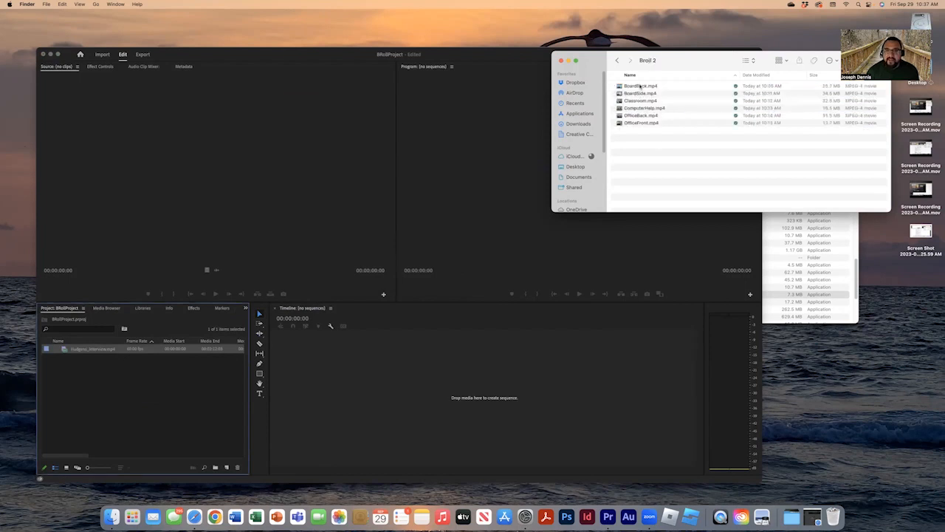
left_click(640, 86)
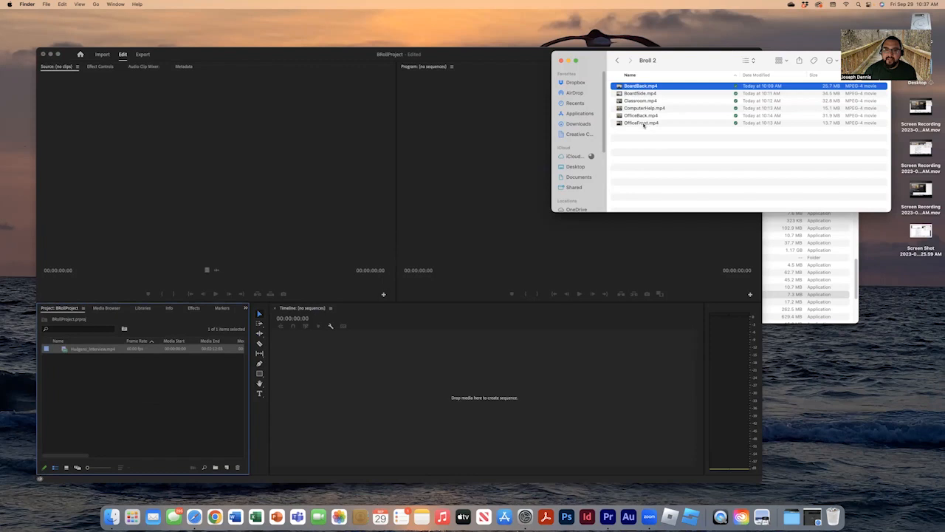
left_click(644, 123, "shift")
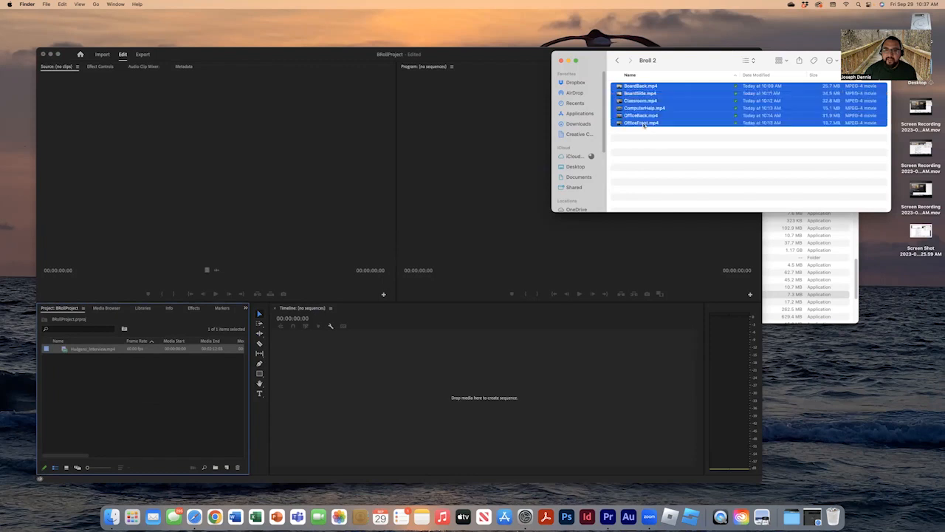
left_click(636, 88)
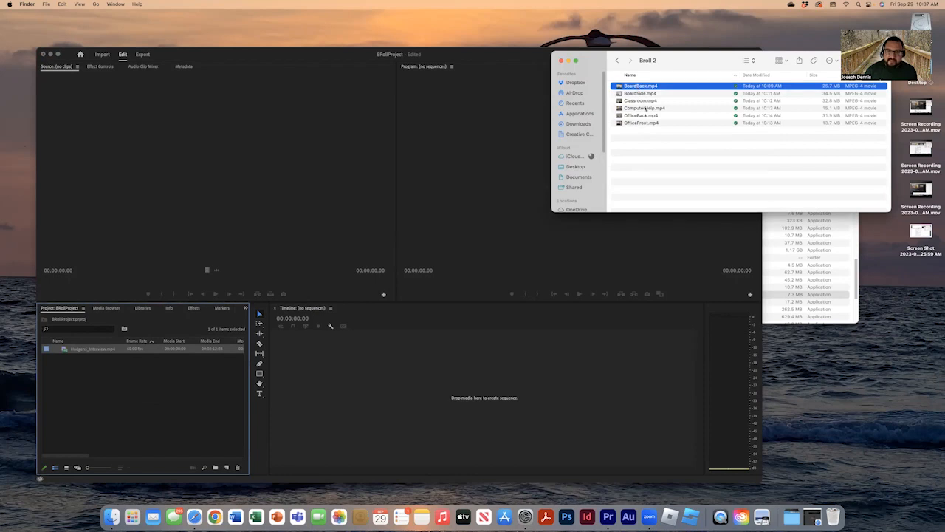
left_click(641, 123, "shift")
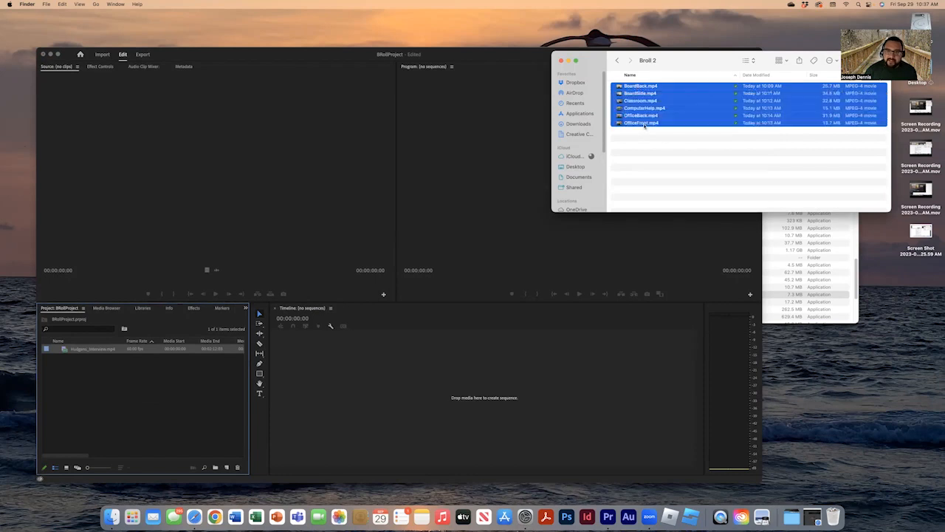
left_click_drag(644, 124, 150, 423)
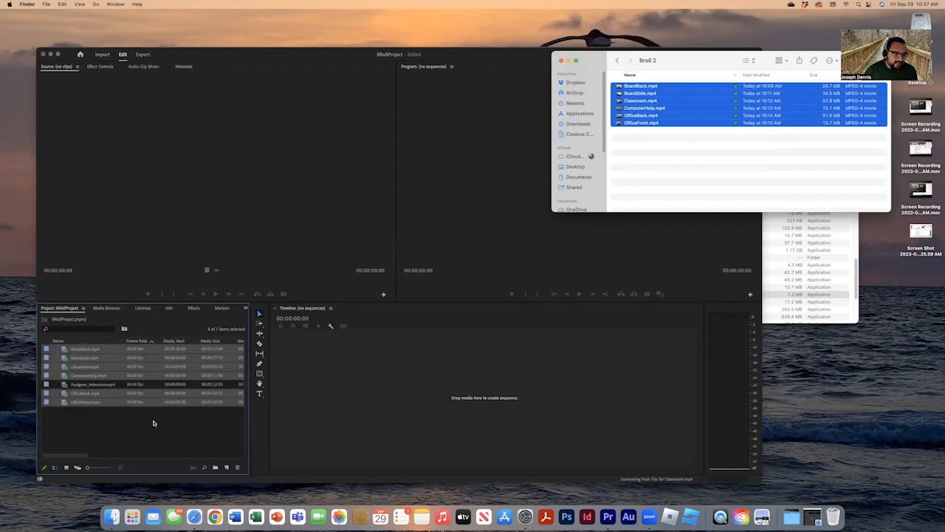
left_click(157, 435)
left_click(157, 436)
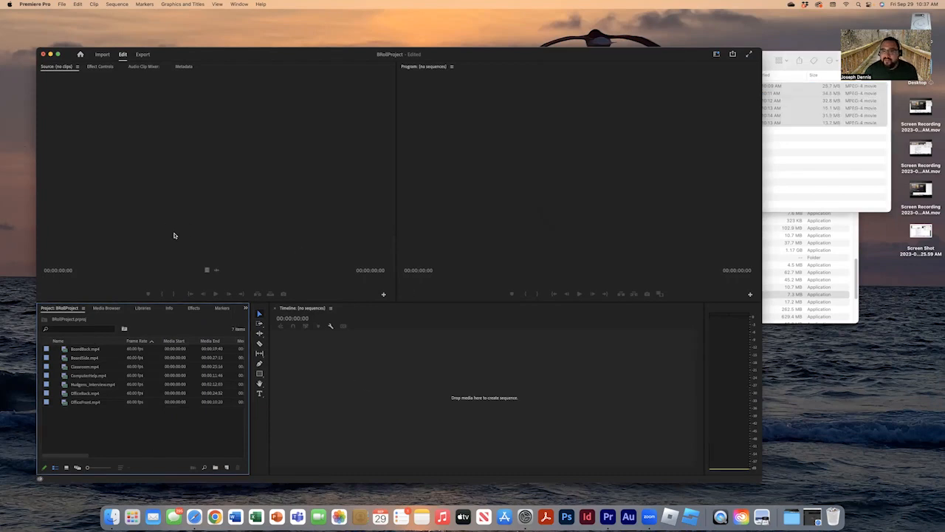
left_click(59, 54)
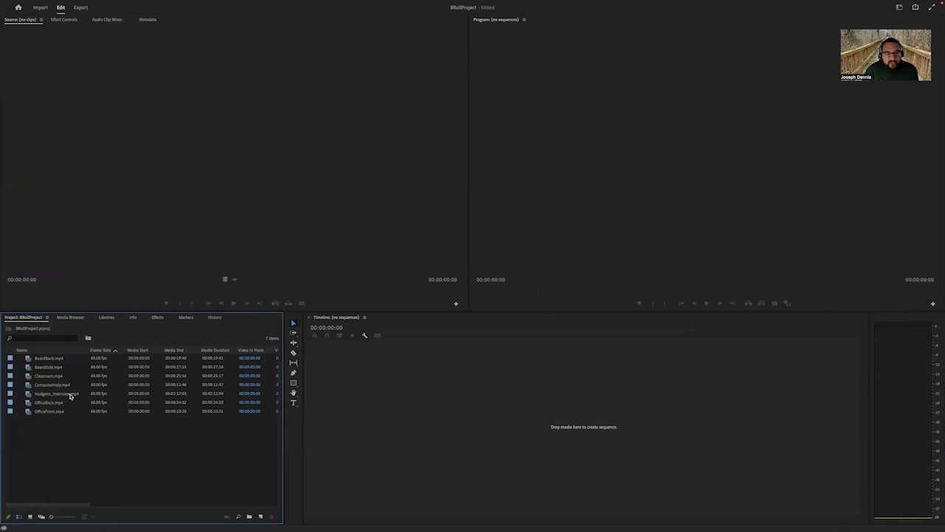
Step: Preview the interview clip in the Source monitor and return its playhead to the start
double_click(71, 396)
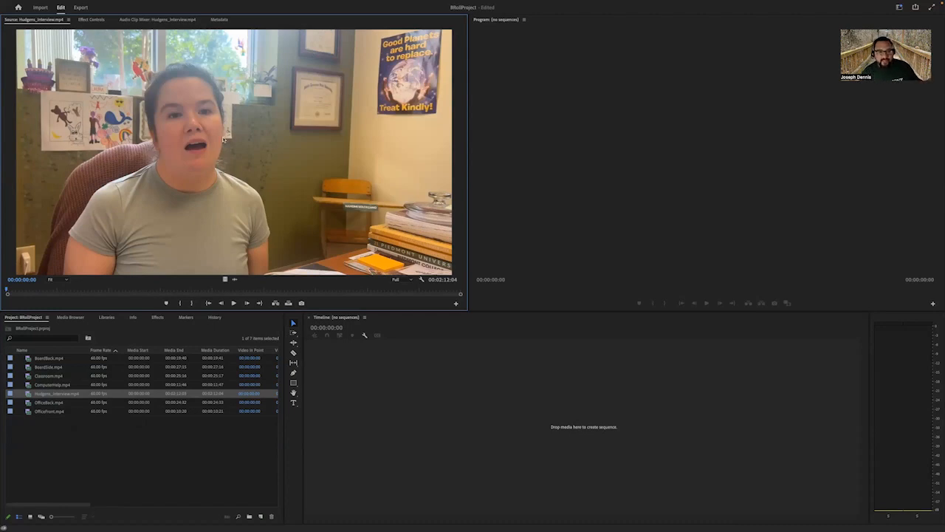
left_click(233, 304)
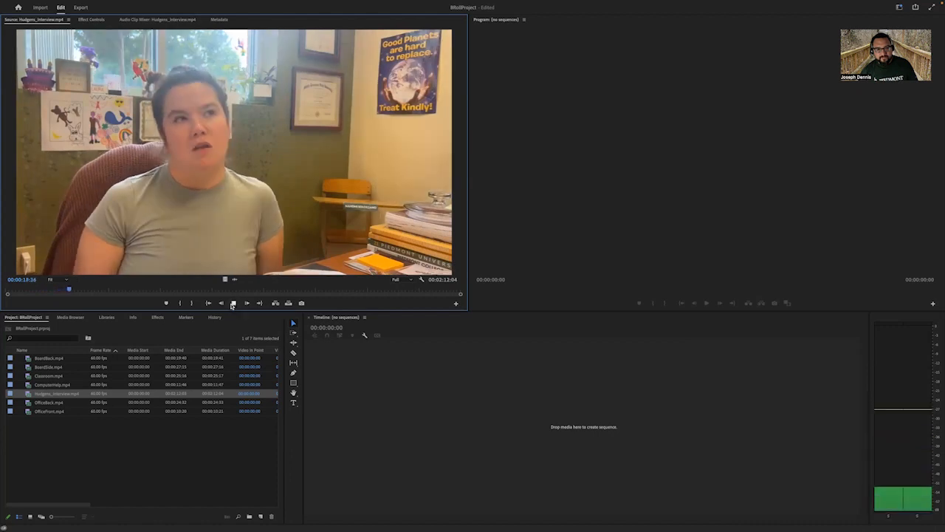
left_click(234, 304)
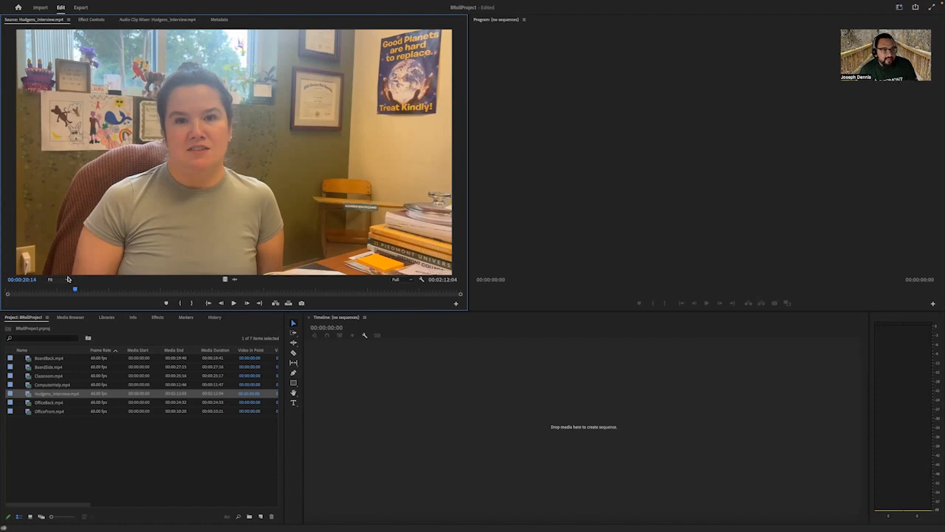
left_click_drag(74, 290, 2, 296)
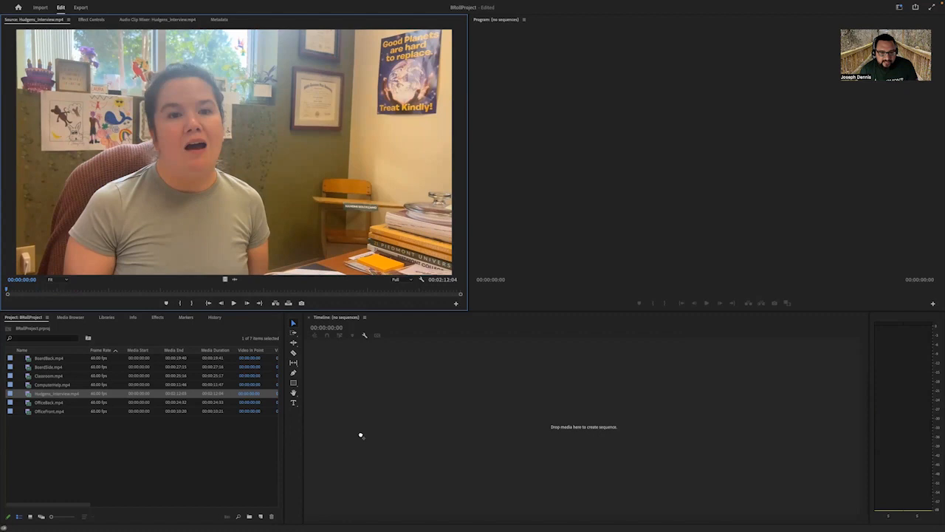
Step: Create a sequence from the interview clip and play its opening seconds
left_click_drag(361, 434, 362, 435)
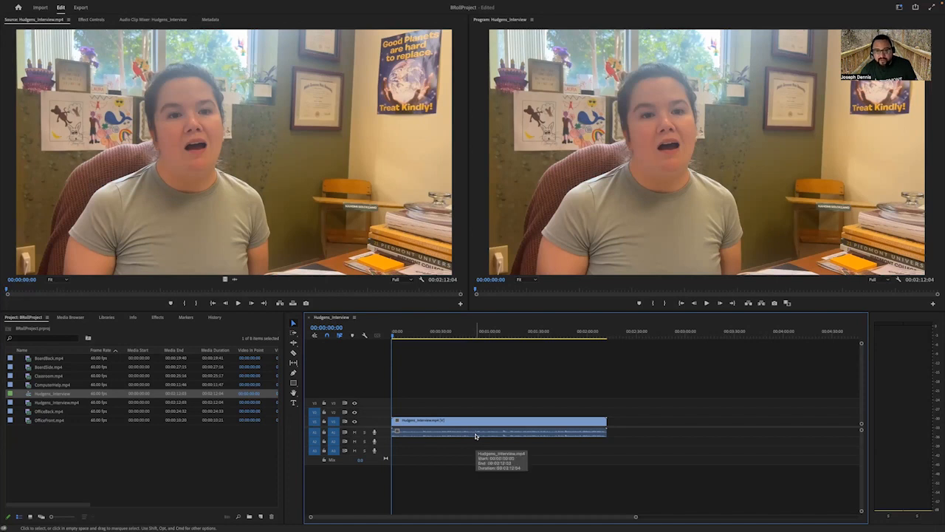
key("space")
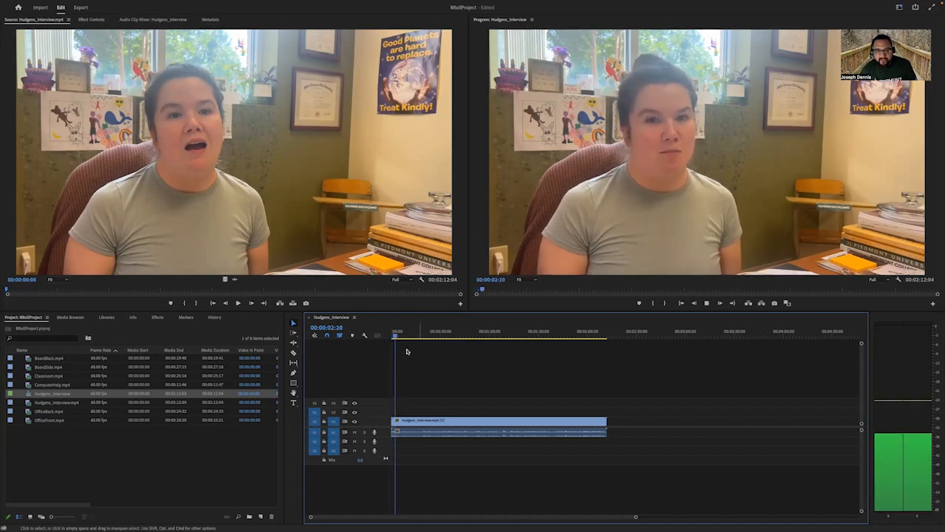
key("space")
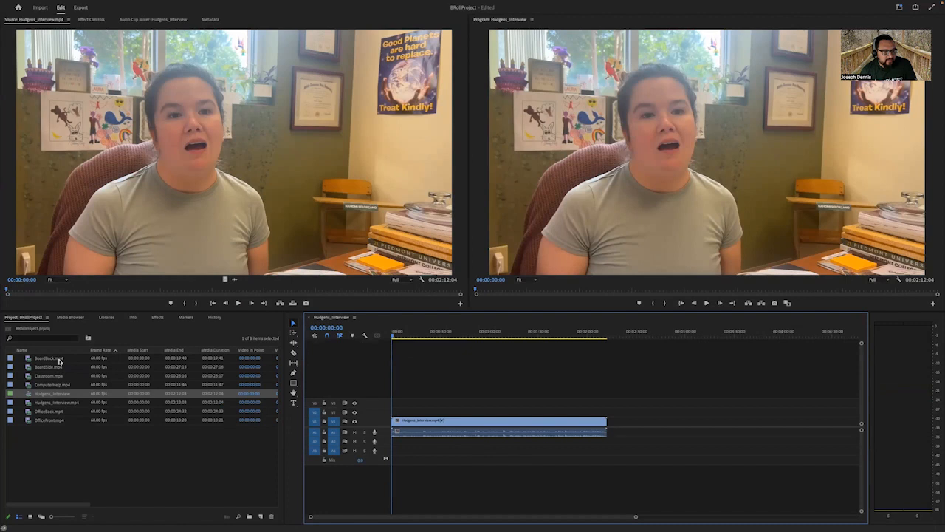
Step: Preview the opening seconds of BoardBack.mp4 and BoardSide.mp4 in the Source monitor
double_click(59, 359)
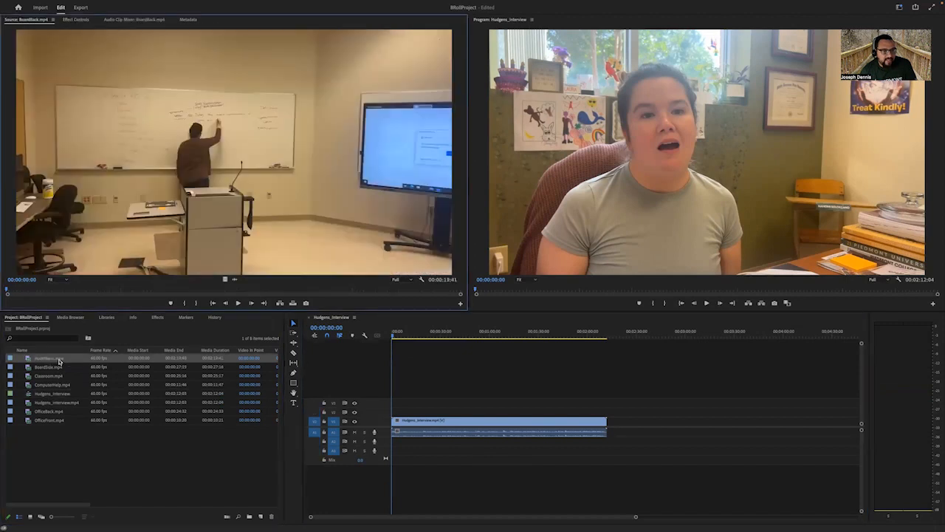
key("space")
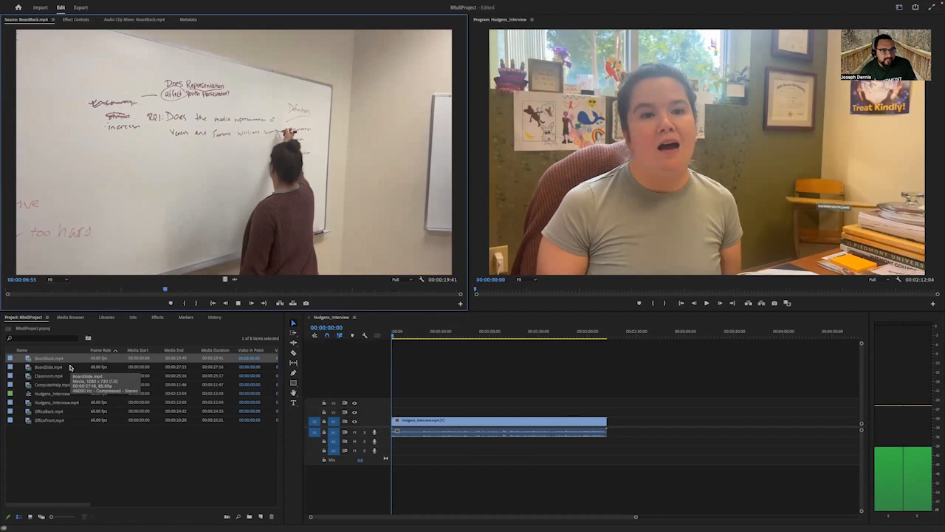
key("space")
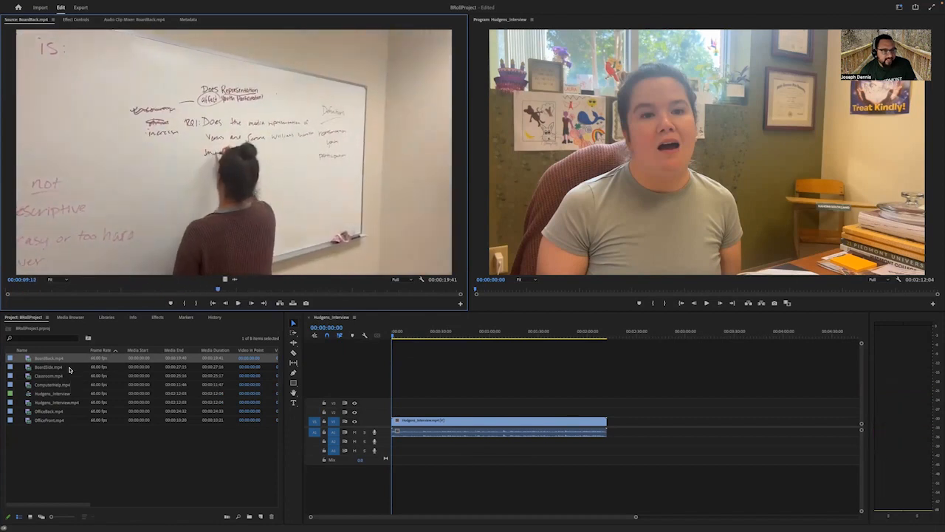
double_click(69, 368)
key("space")
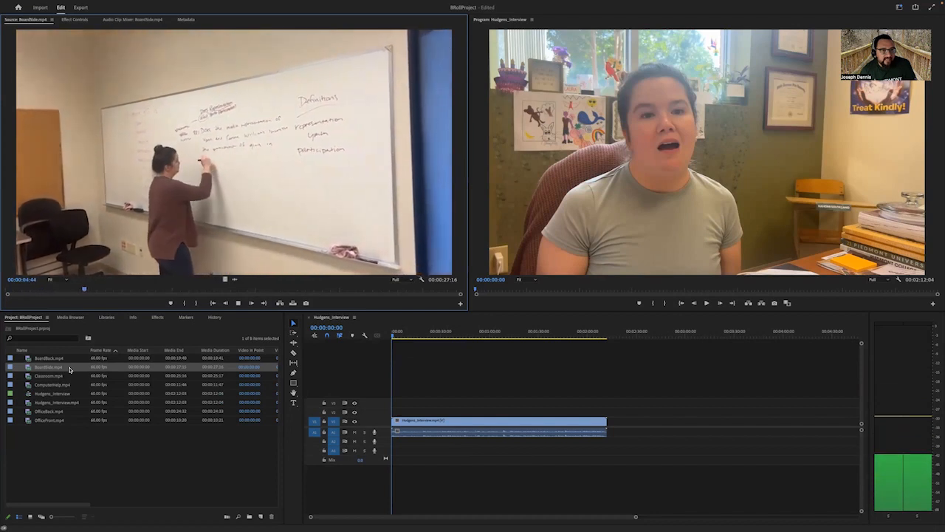
key("space")
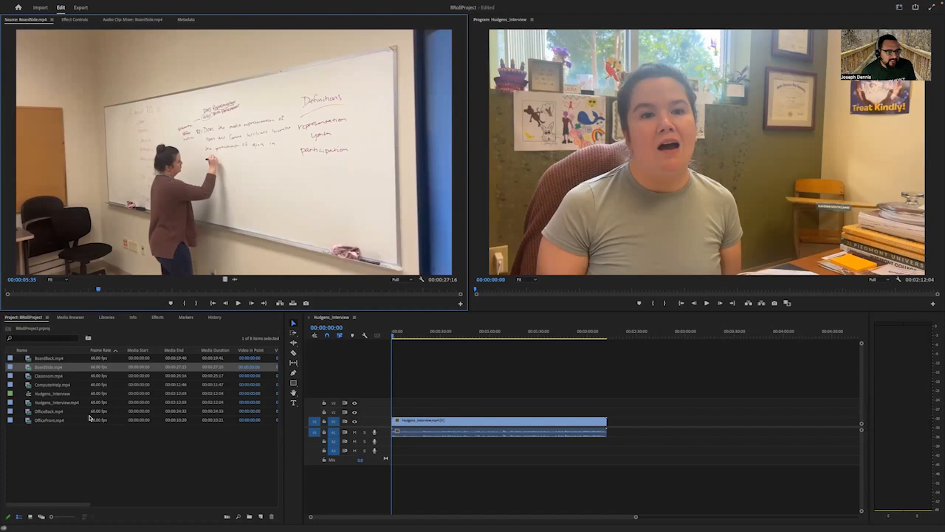
Step: Preview the opening seconds of Classroom.mp4 and ComputerHelp.mp4 in the Source monitor
left_click(66, 380)
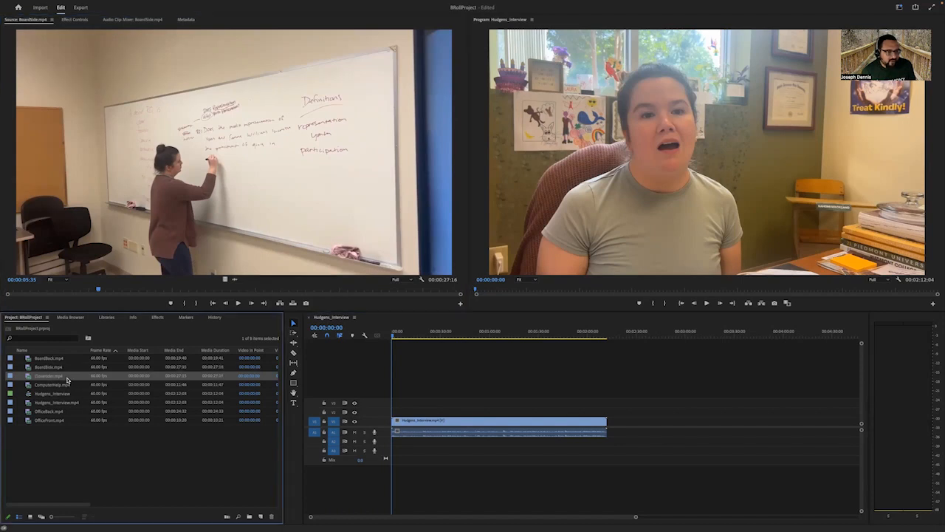
double_click(66, 379)
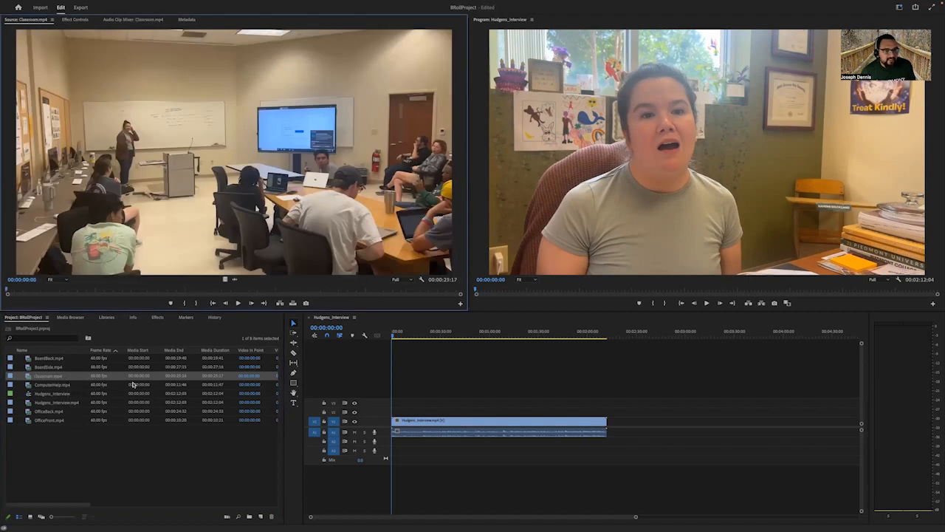
key("space")
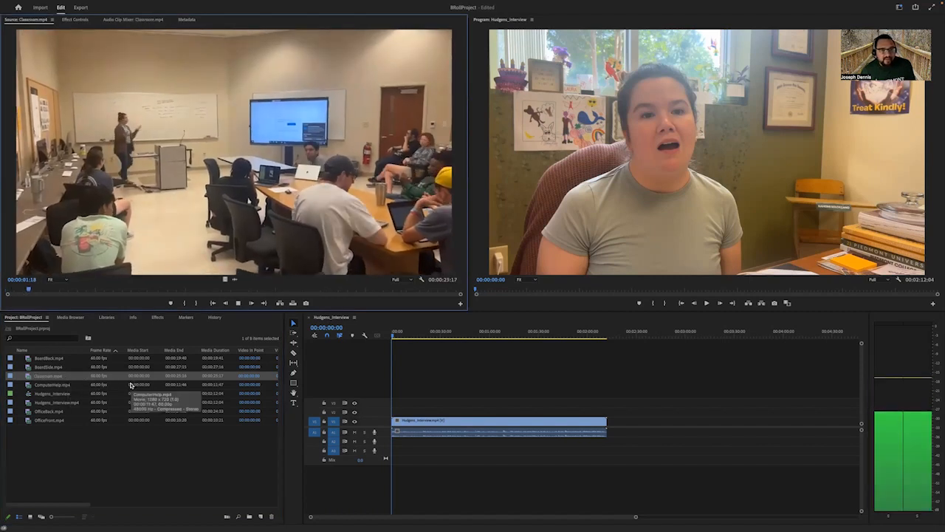
key("space")
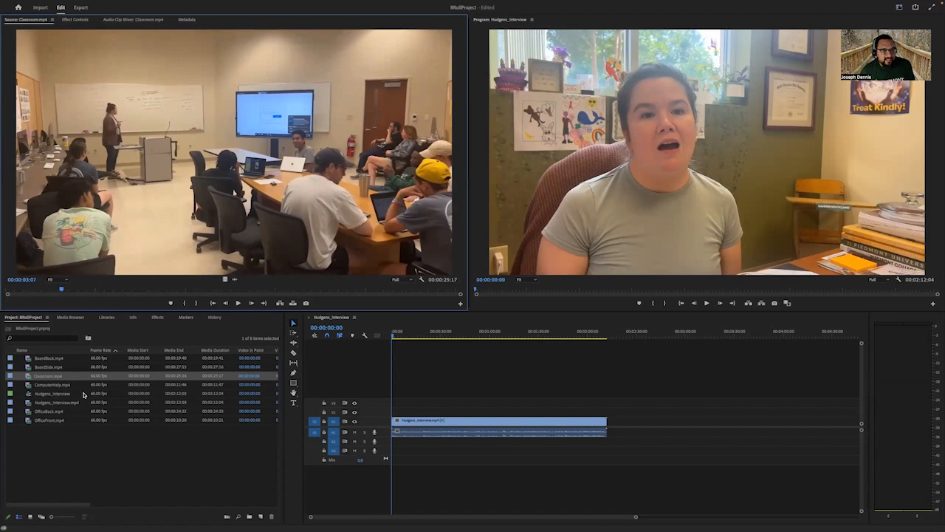
double_click(81, 384)
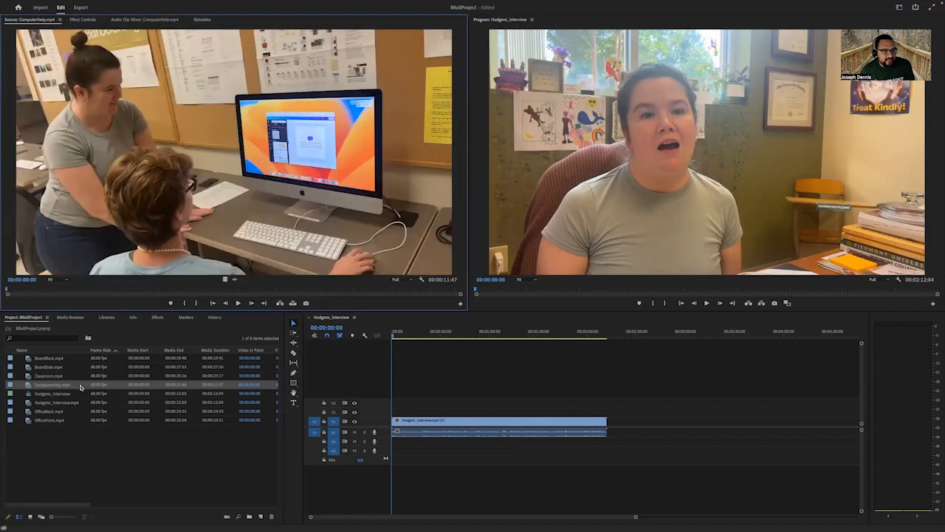
key("space")
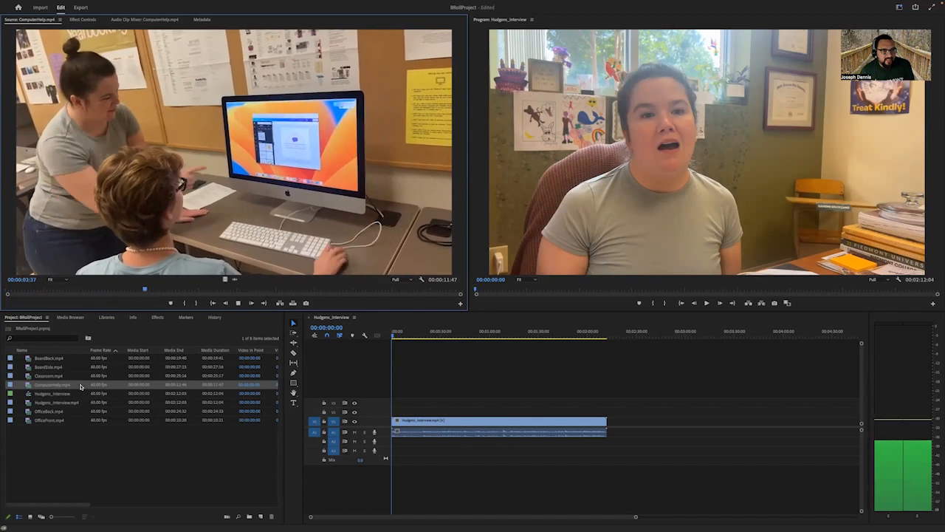
Step: Preview the two office clips, OfficeBack.mp4 and OfficeFront.mp4, in the Source monitor
double_click(68, 412)
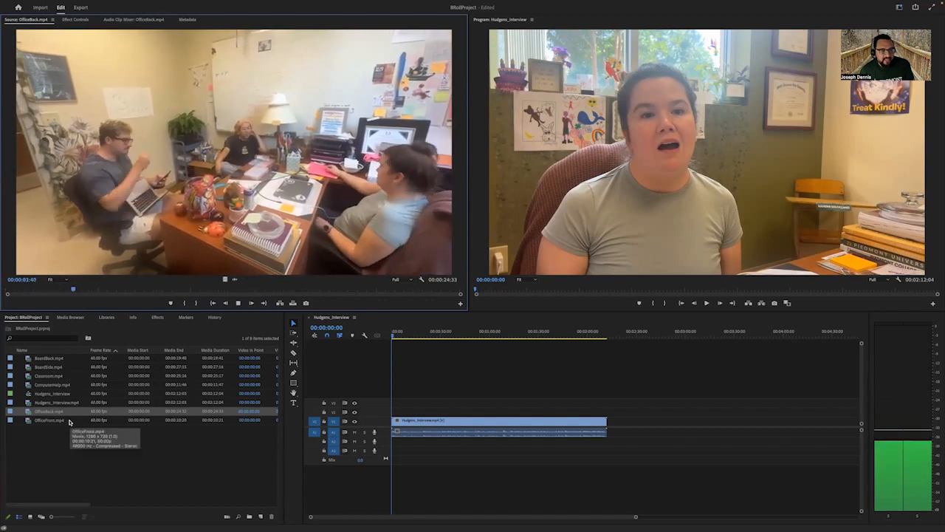
double_click(69, 420)
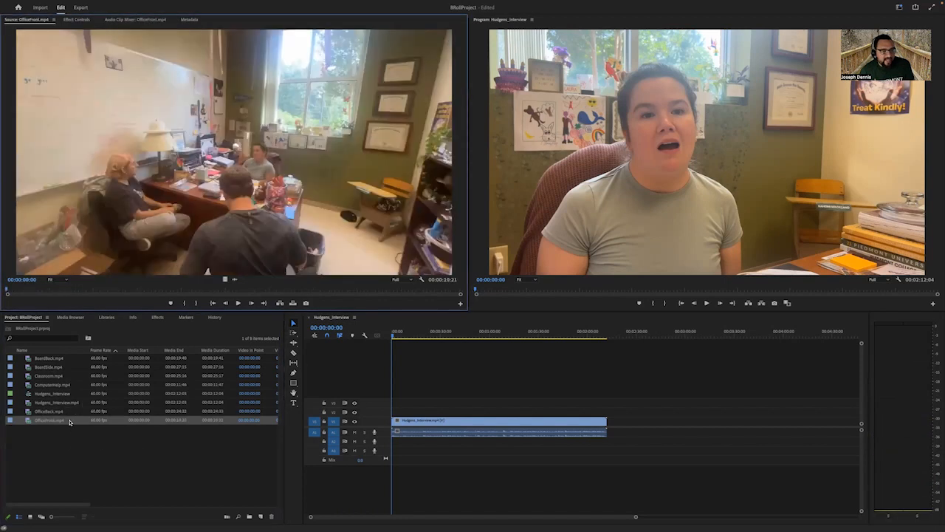
key("space")
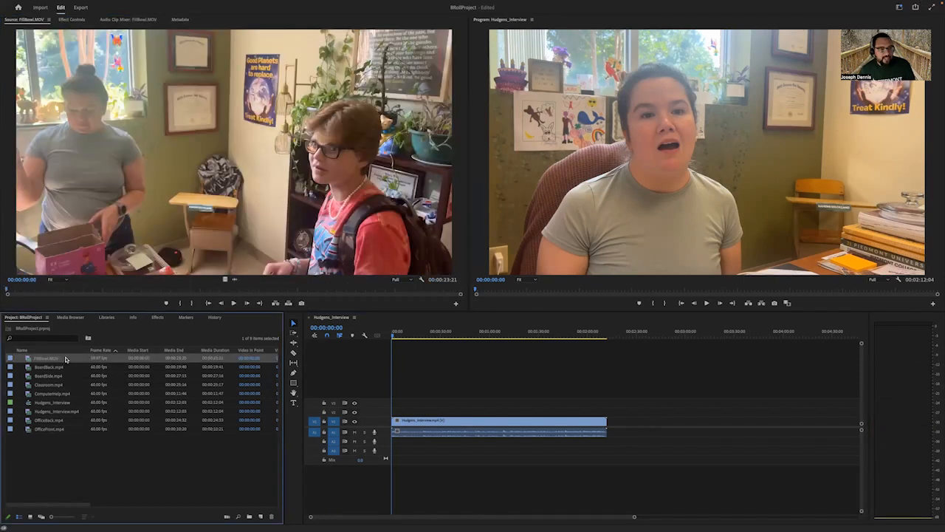
Step: Preview FillBowl.MOV in the Source monitor, playing it and scrubbing ahead to about 11 seconds
double_click(65, 359)
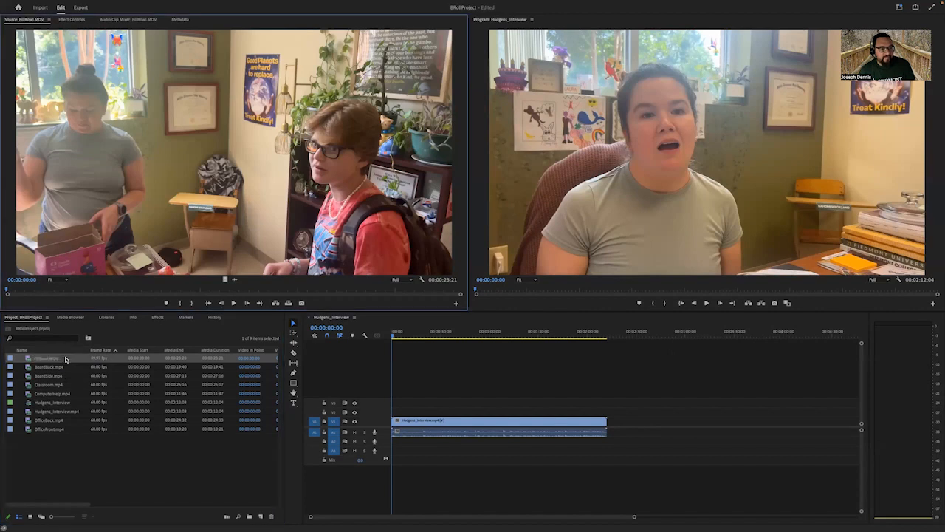
left_click(65, 359)
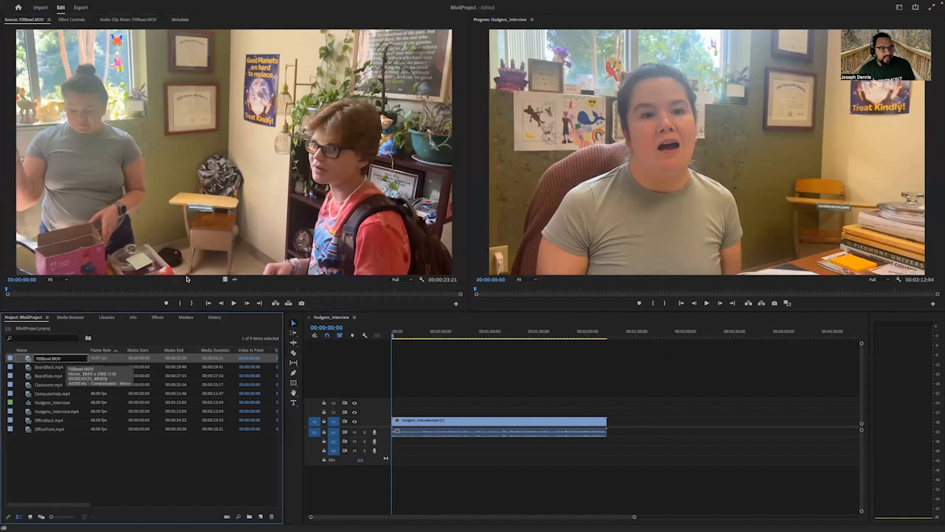
key("Return")
left_click(42, 361)
double_click(42, 361)
left_click(233, 303)
left_click_drag(34, 288, 141, 299)
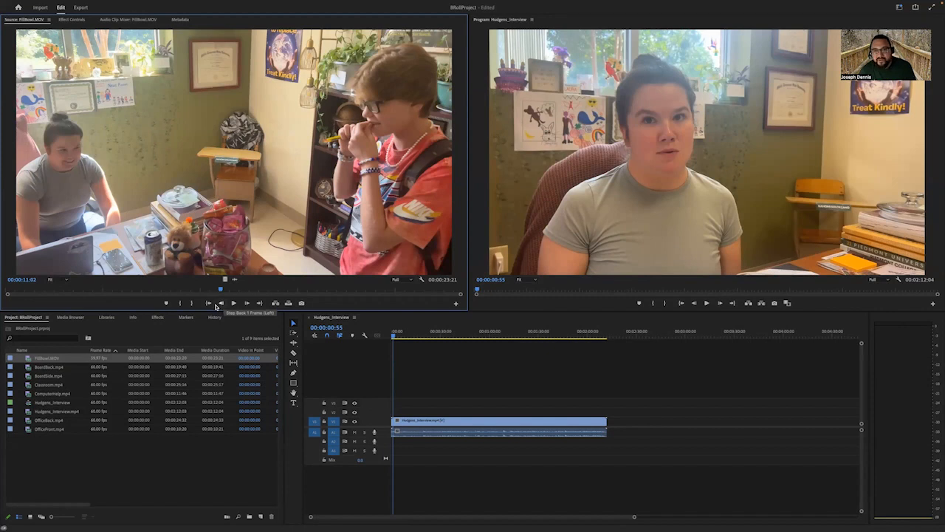
Step: Return the timeline playhead to the start of the interview sequence and play it
left_click(405, 391)
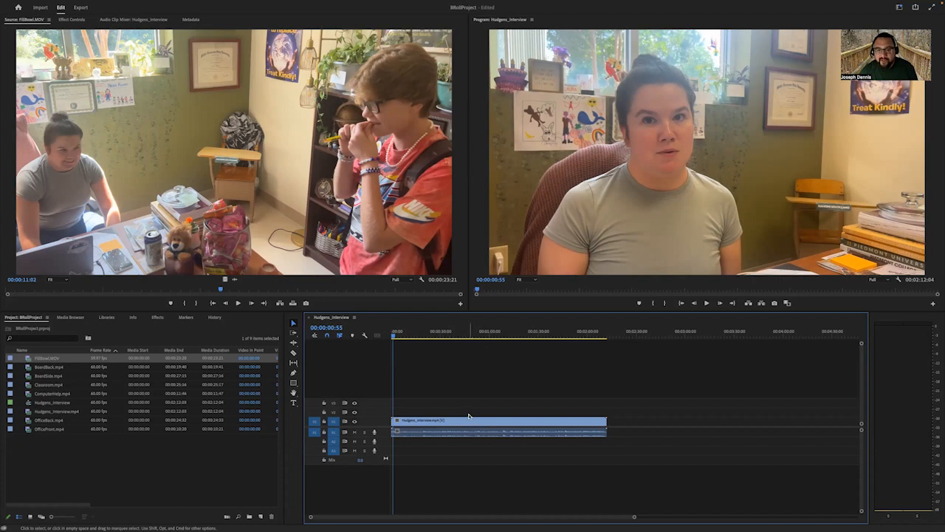
left_click(387, 335)
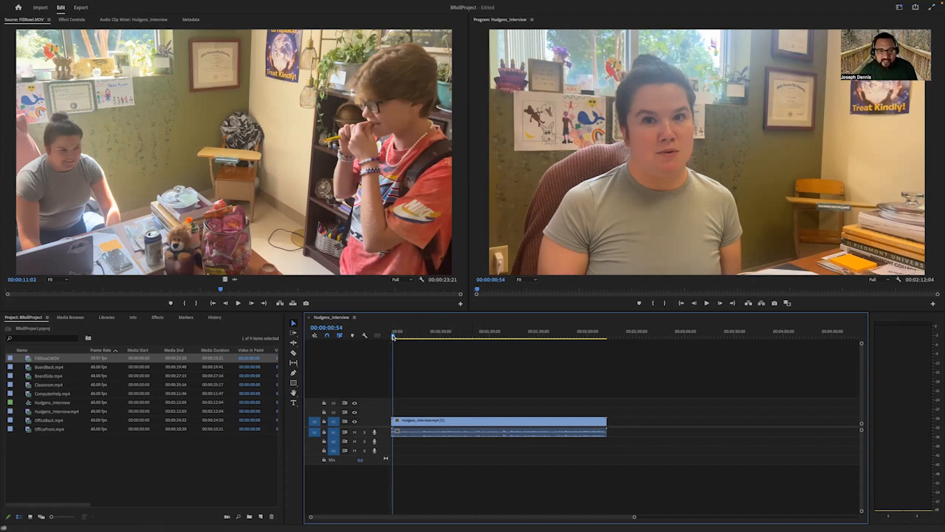
key("space")
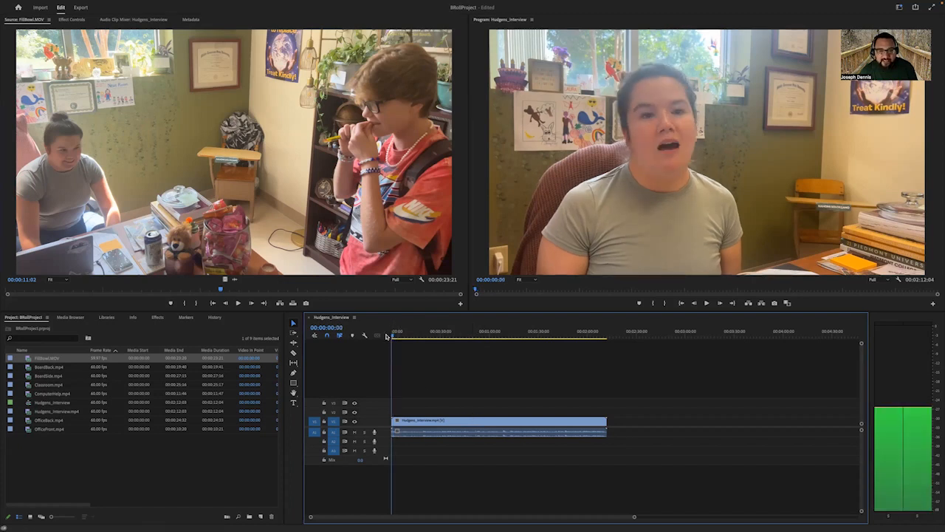
Step: Review the interview sequence from its start to about 14 seconds
left_click(606, 280)
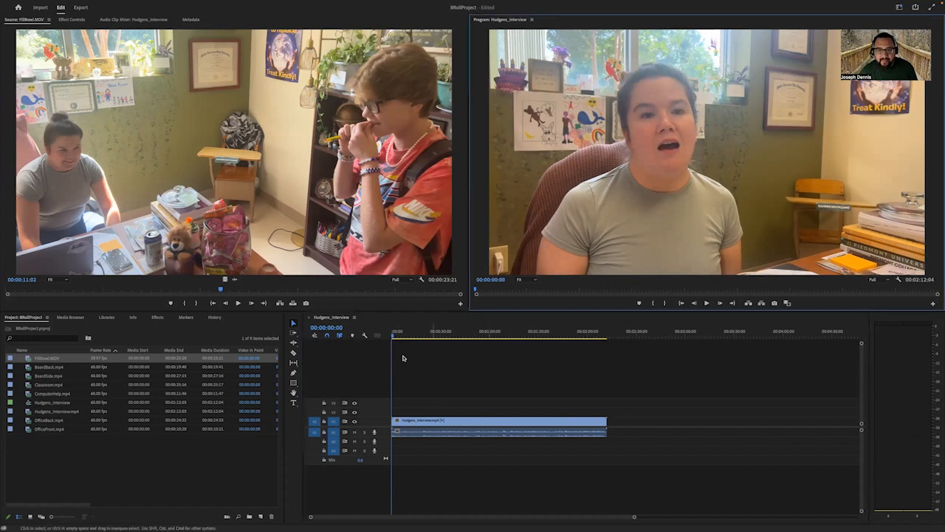
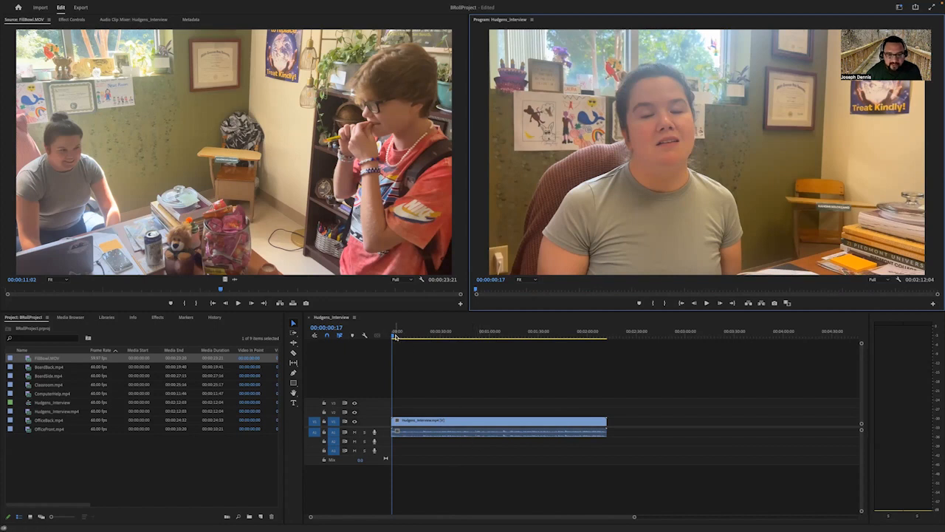
left_click(395, 335)
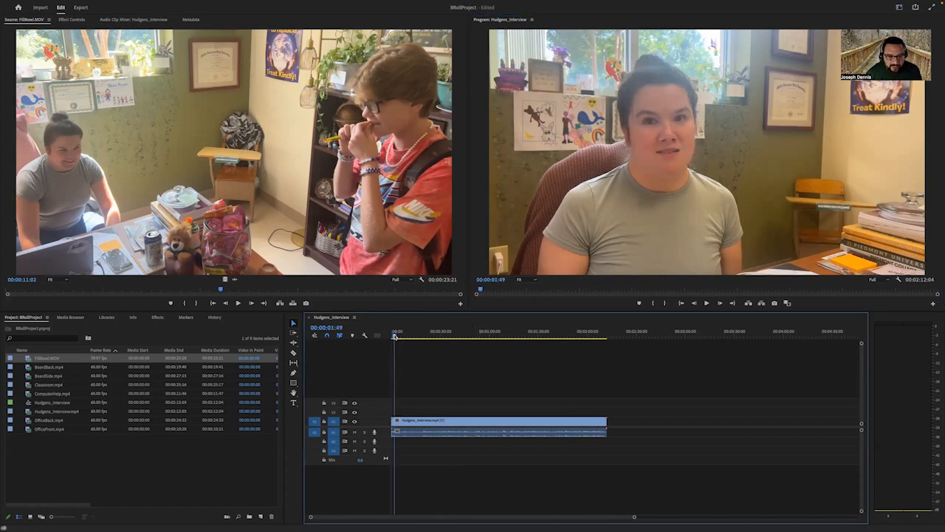
left_click_drag(394, 337, 389, 338)
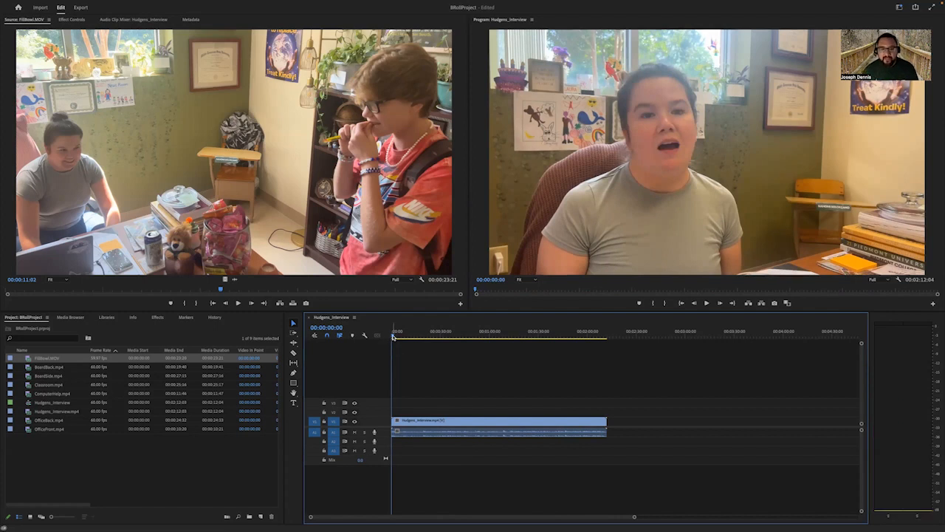
left_click_drag(392, 337, 416, 343)
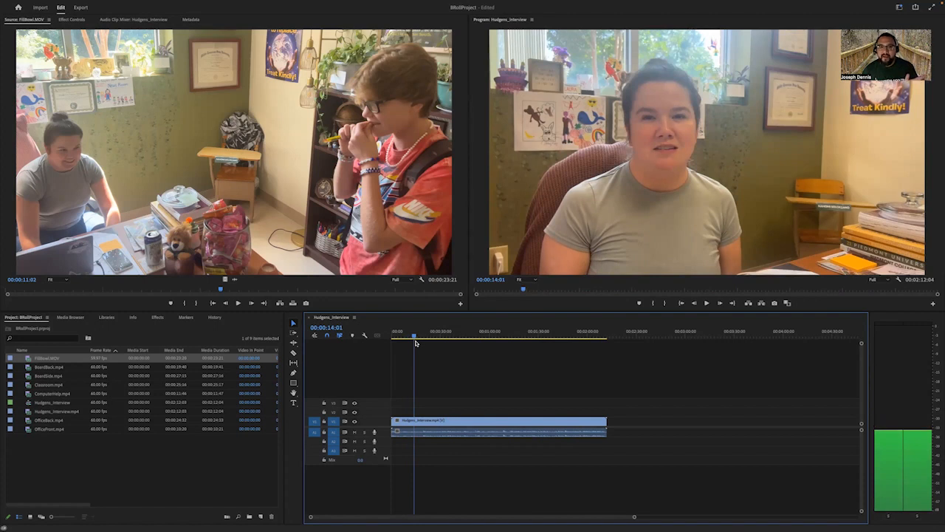
Step: Replay the interview between about 14 and 21 seconds and park the timeline playhead at 00:00:13:07
left_click(415, 340)
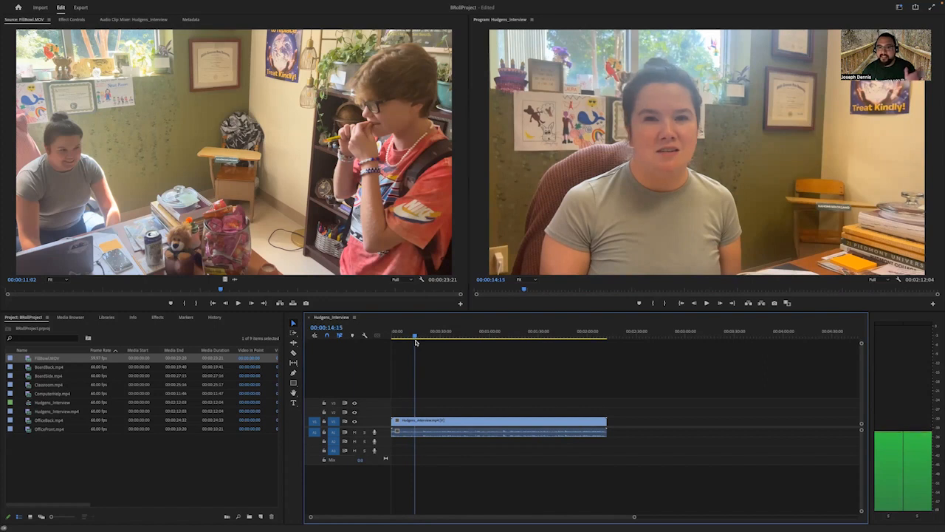
left_click_drag(416, 340, 413, 341)
key("space")
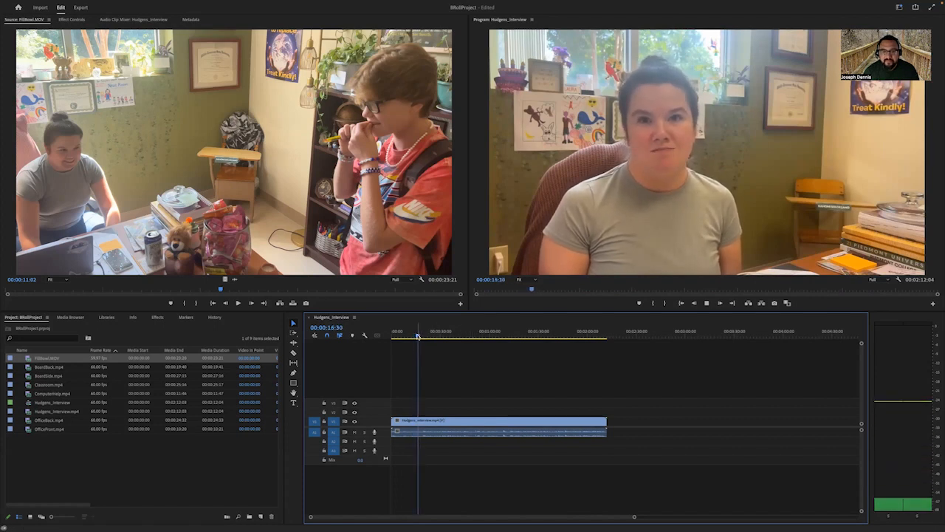
key("space")
left_click_drag(423, 338, 416, 338)
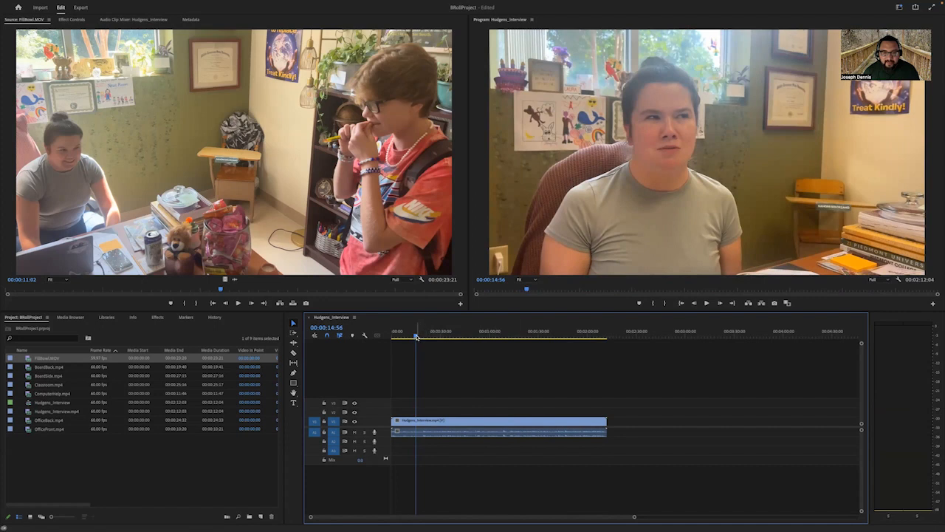
key("space")
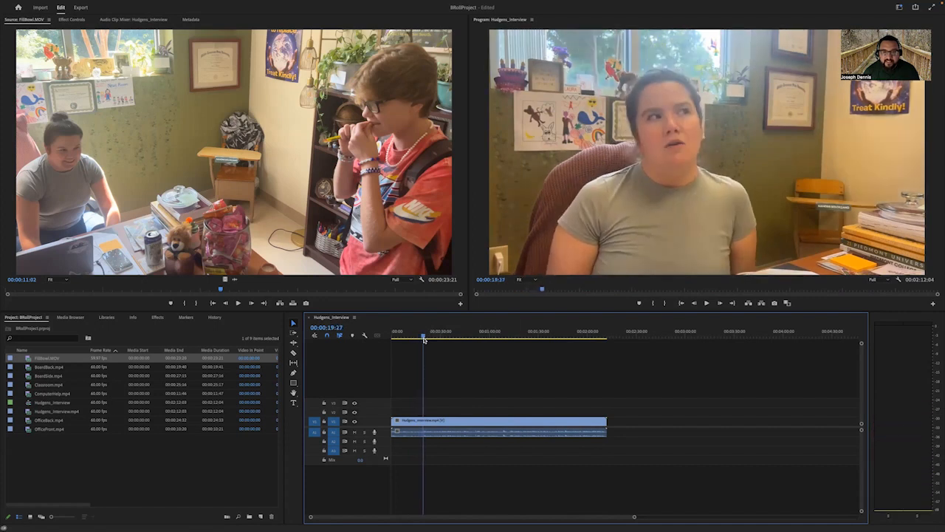
key("space")
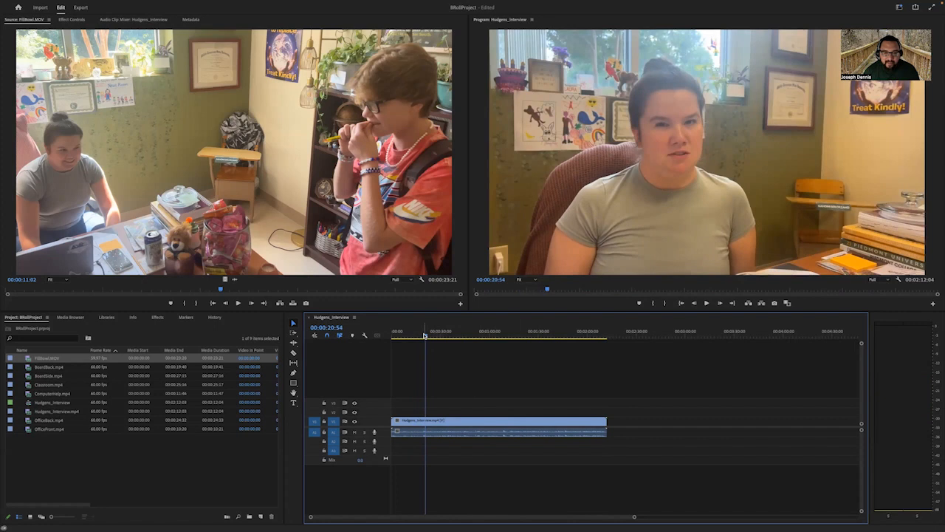
left_click_drag(424, 336, 413, 336)
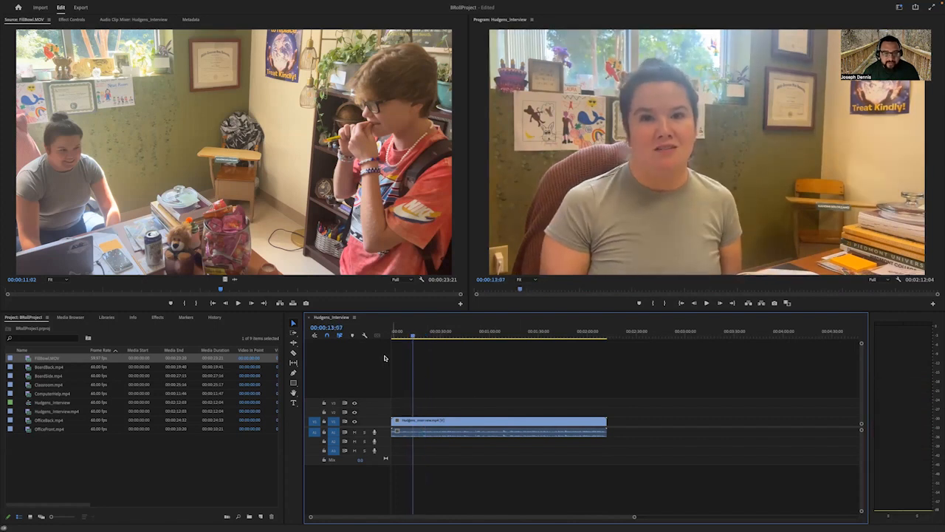
Step: Compare OfficeBack.mp4 and OfficeFront.mp4 in the Source monitor, leaving OfficeBack.mp4 loaded
left_click(63, 421)
left_click(62, 430)
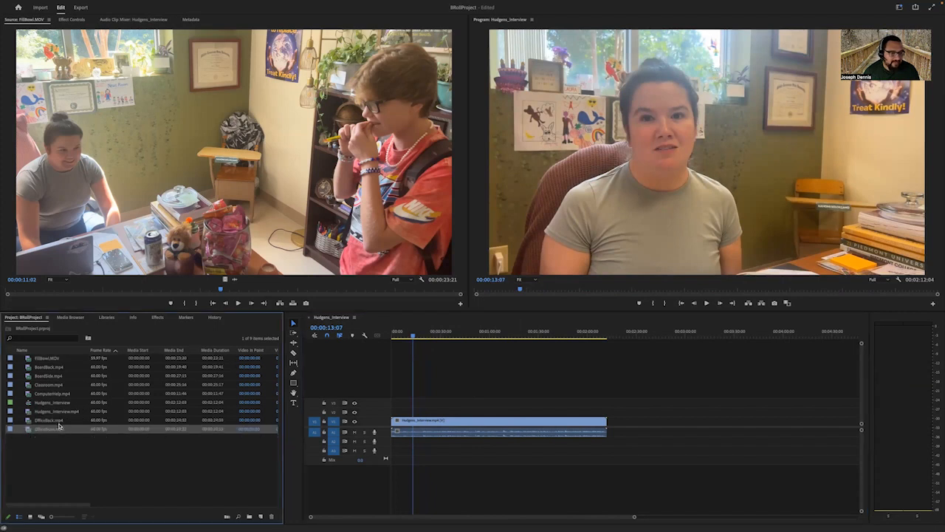
double_click(60, 423)
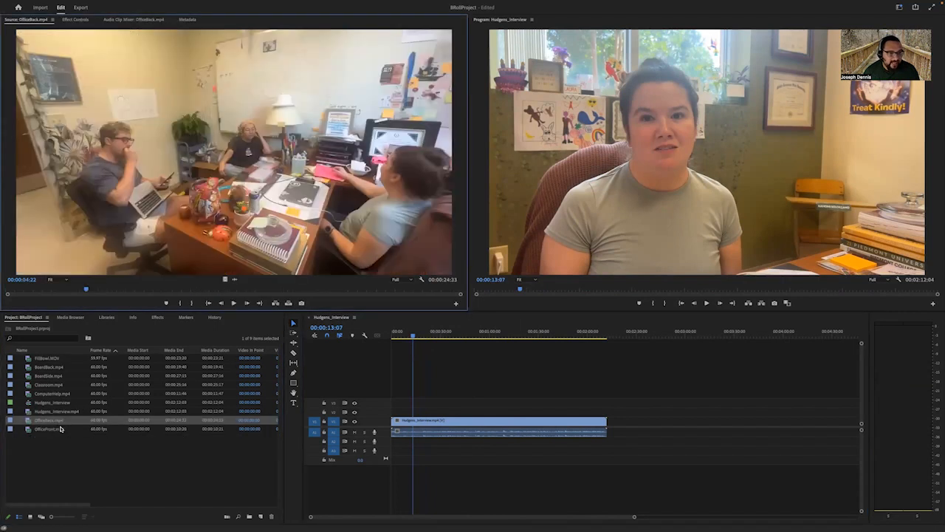
double_click(60, 430)
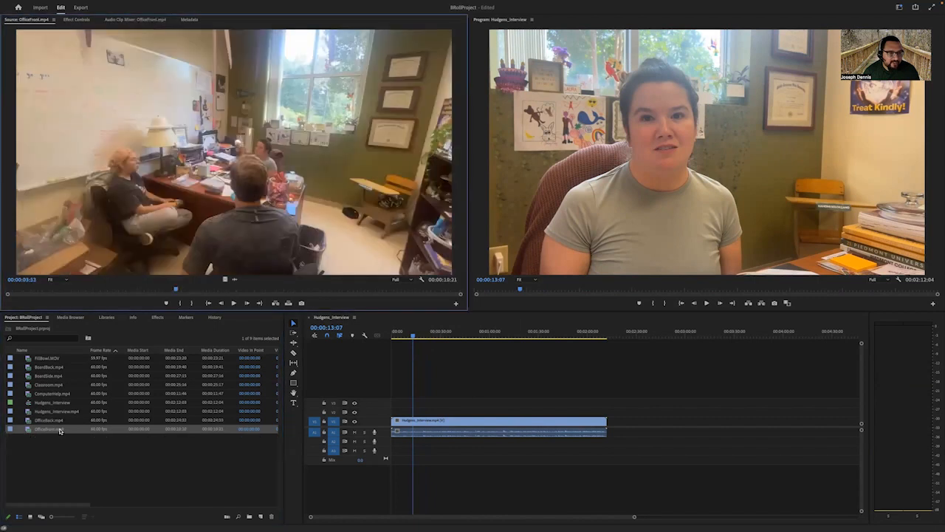
double_click(62, 422)
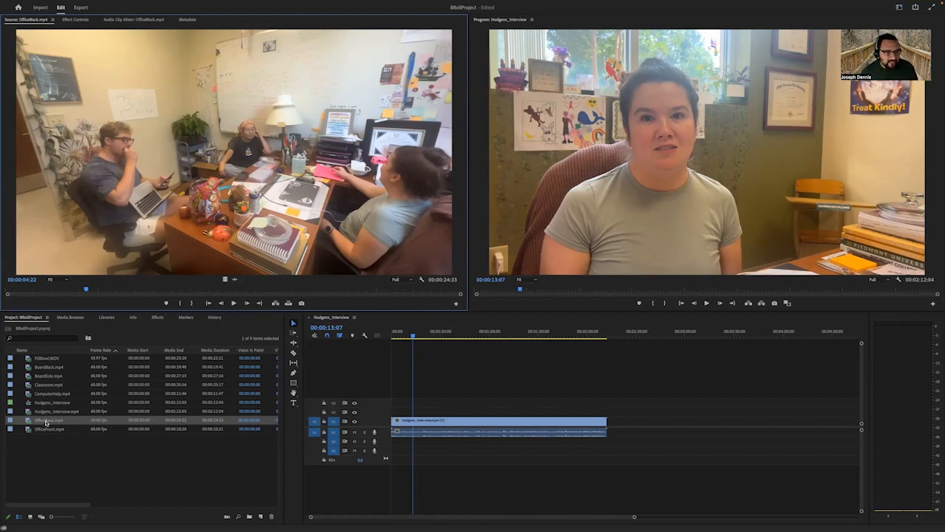
Step: Review the opening seconds of OfficeBack.mp4 and set its In point at 00:00:02:51
left_click(234, 304)
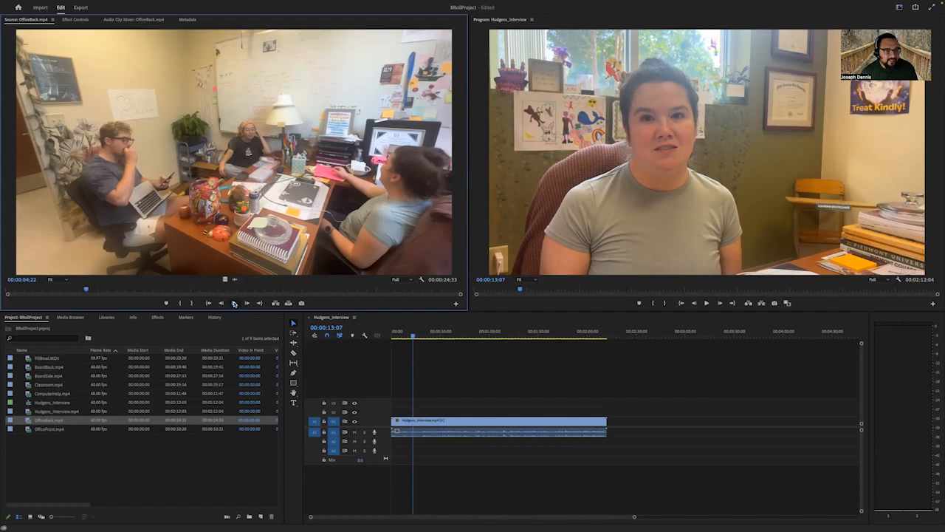
left_click(103, 289)
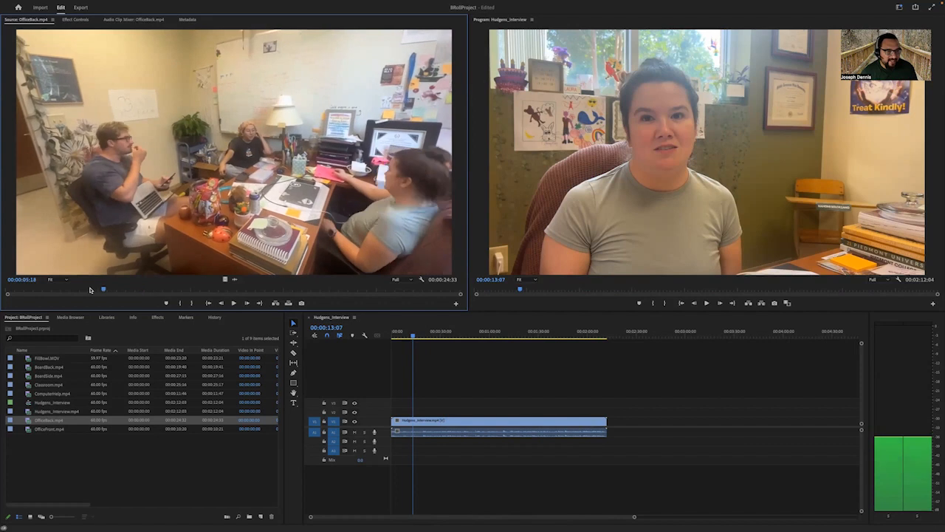
key("Home")
key("space")
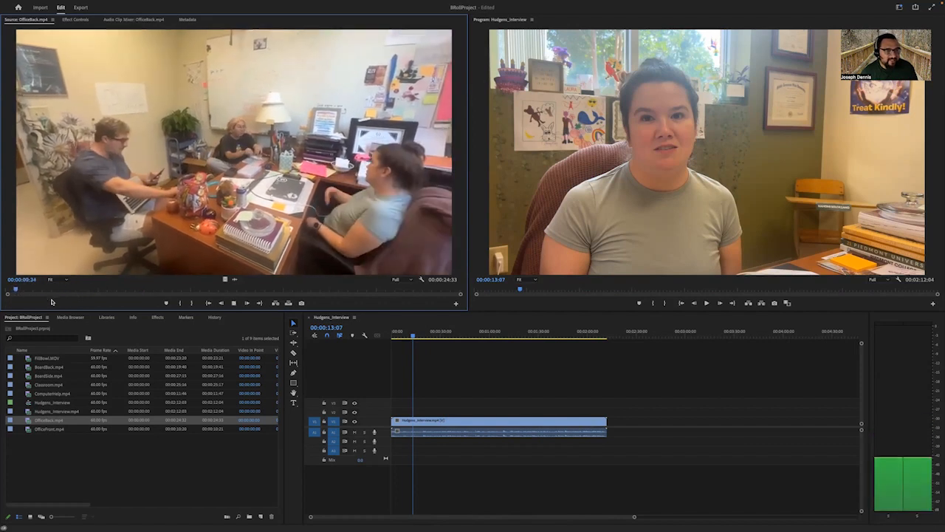
key("space")
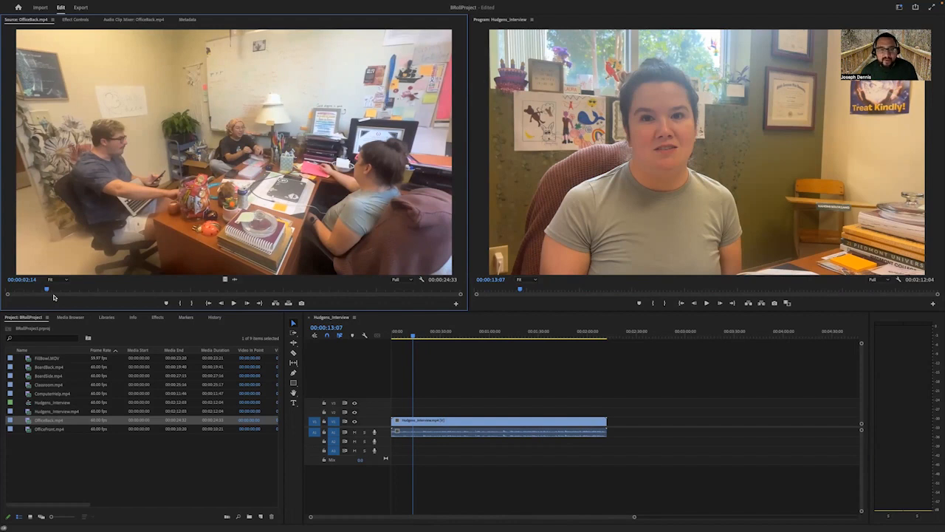
key("space")
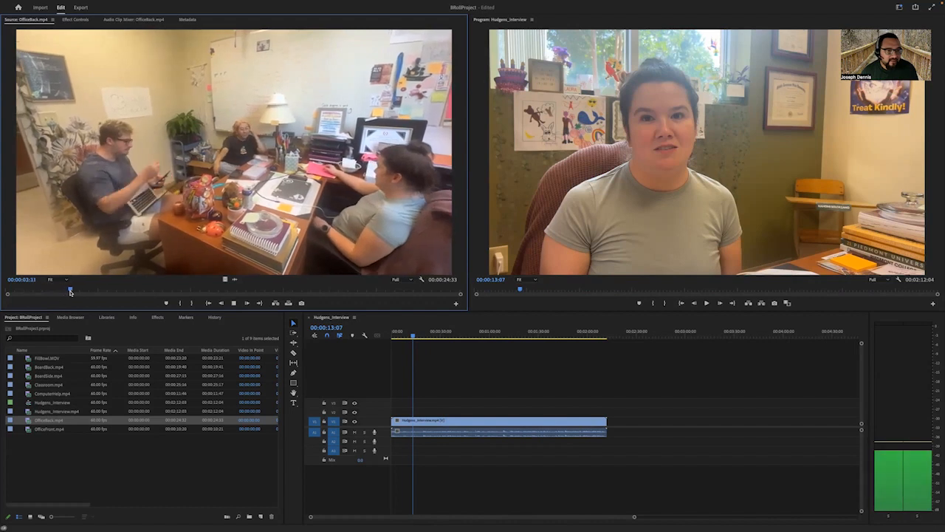
key("space")
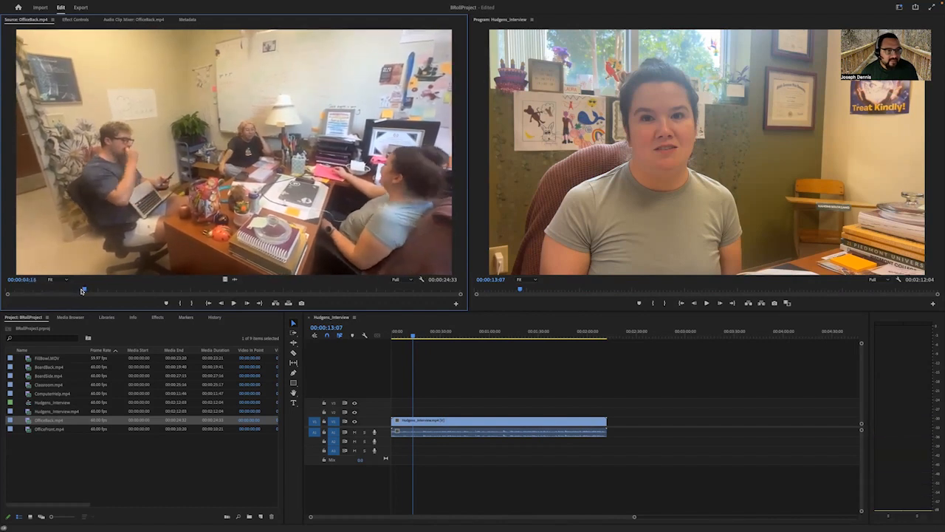
left_click_drag(84, 289, 57, 288)
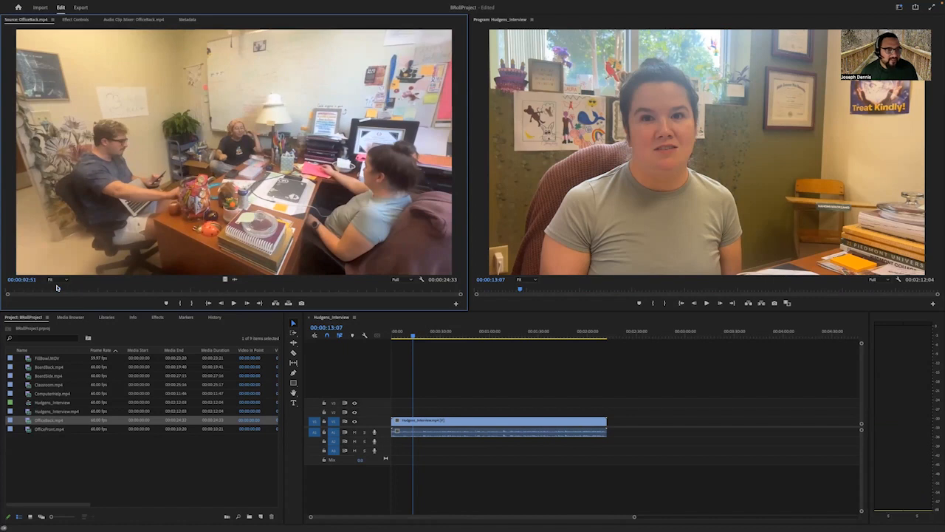
key("i")
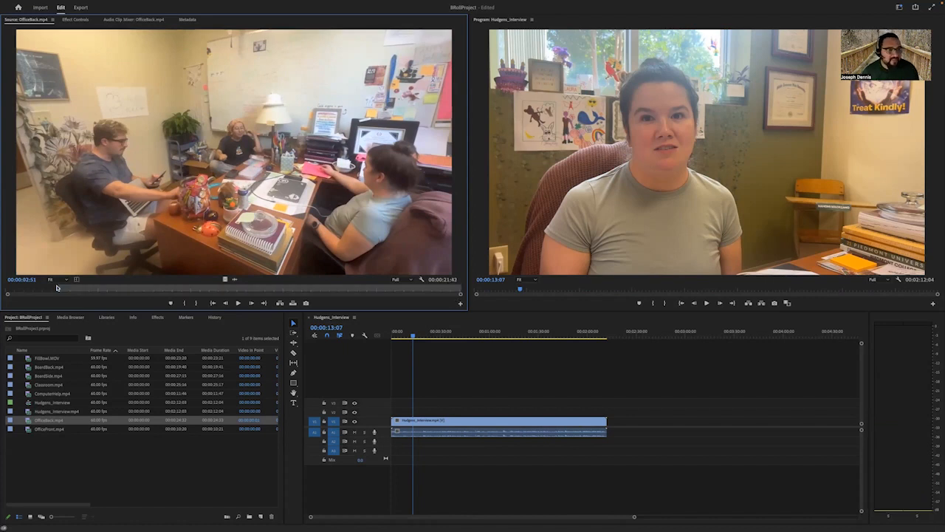
Step: Play OfficeBack.mp4 onward from the In point and set its Out point at 00:00:16:03
key("space")
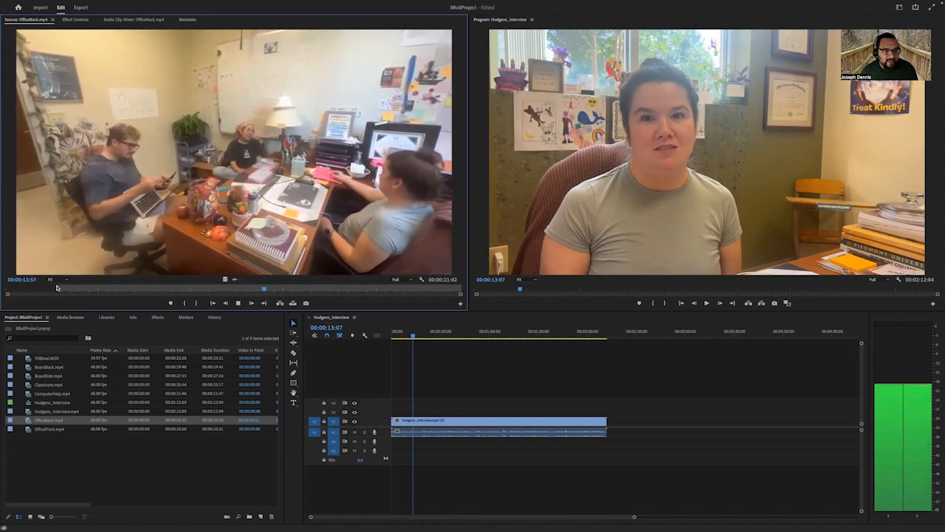
key("space")
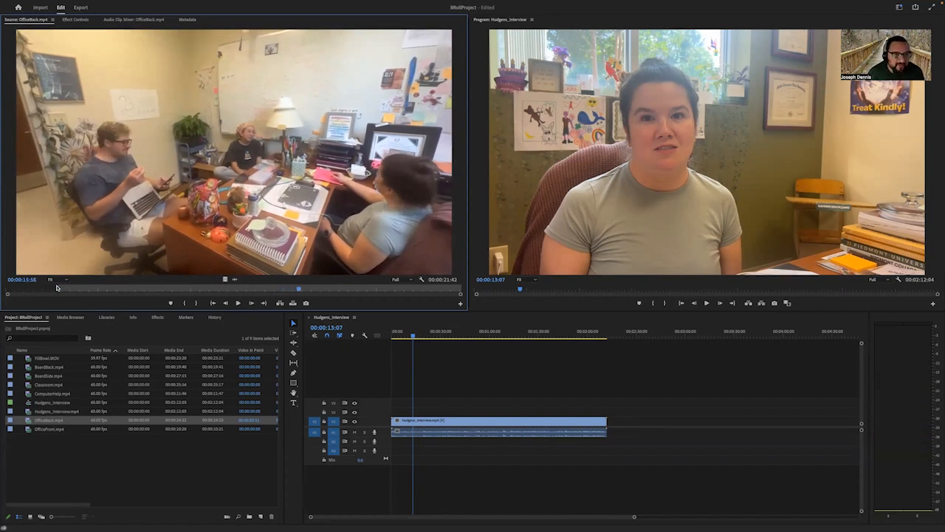
key("space")
key("o")
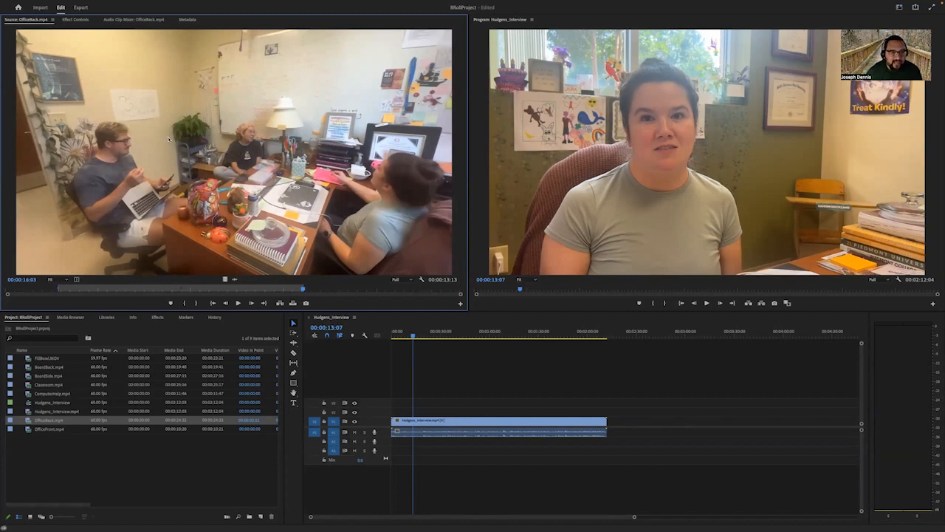
Step: Try placing the marked OfficeBack.mp4 range with its audio on V2 and A2 at 00:00:13:07, play it, and delete it from the timeline
left_click_drag(294, 322, 438, 413)
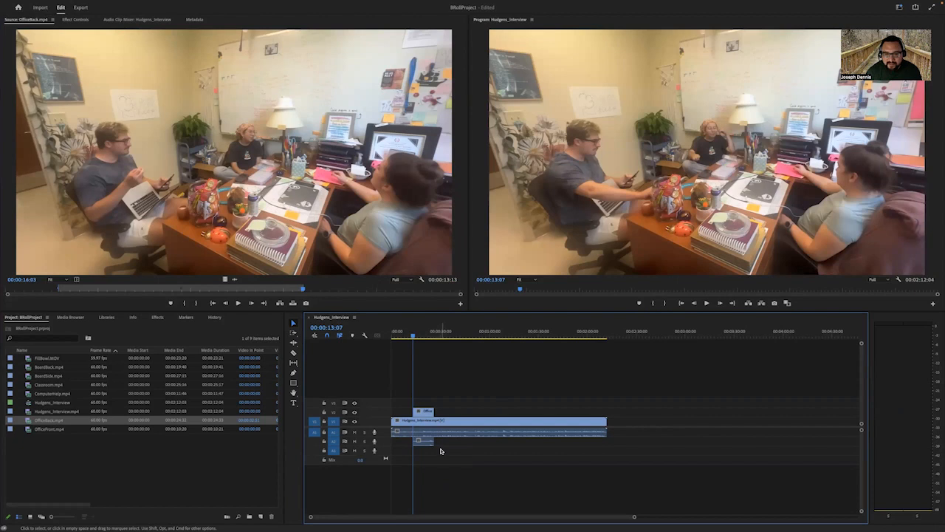
key("space")
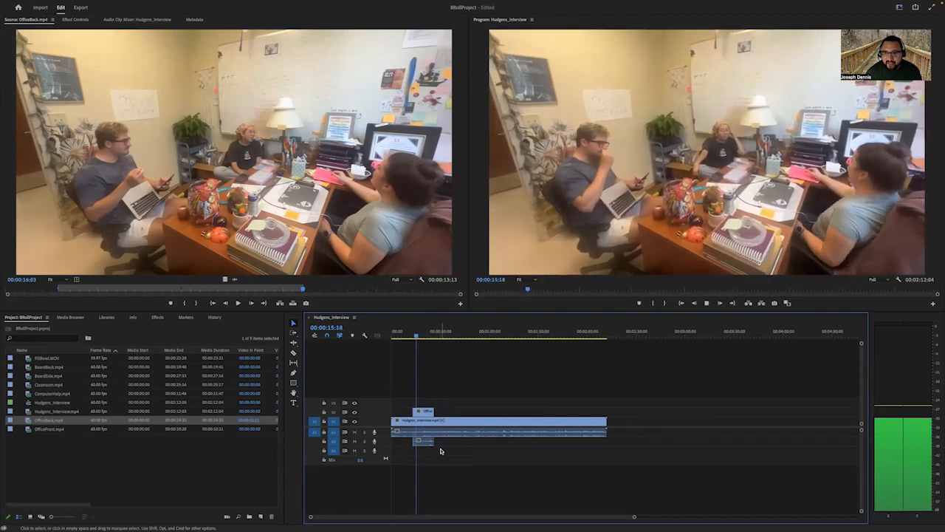
key("space")
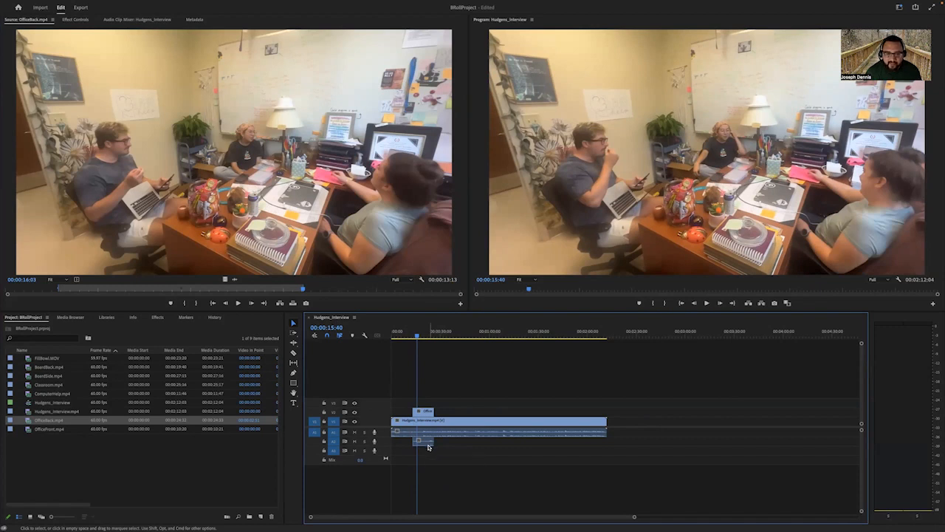
left_click(428, 444)
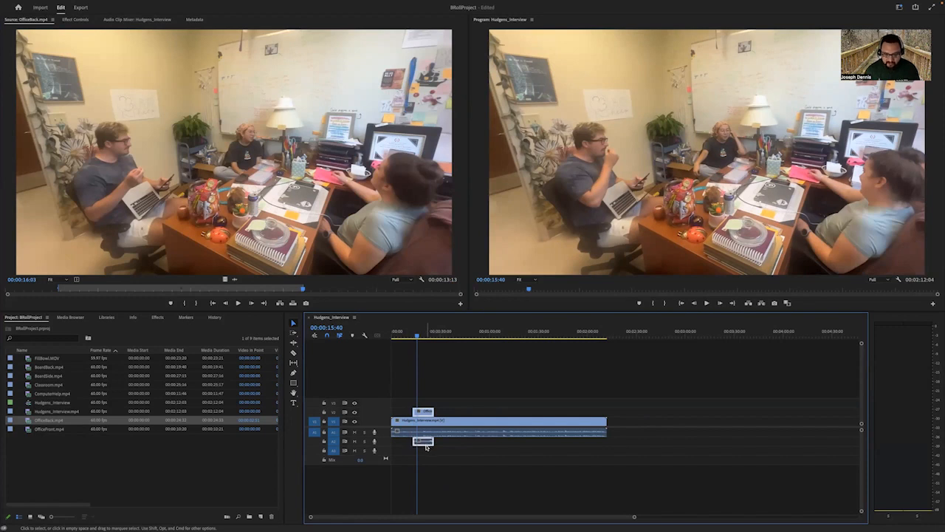
key("Delete")
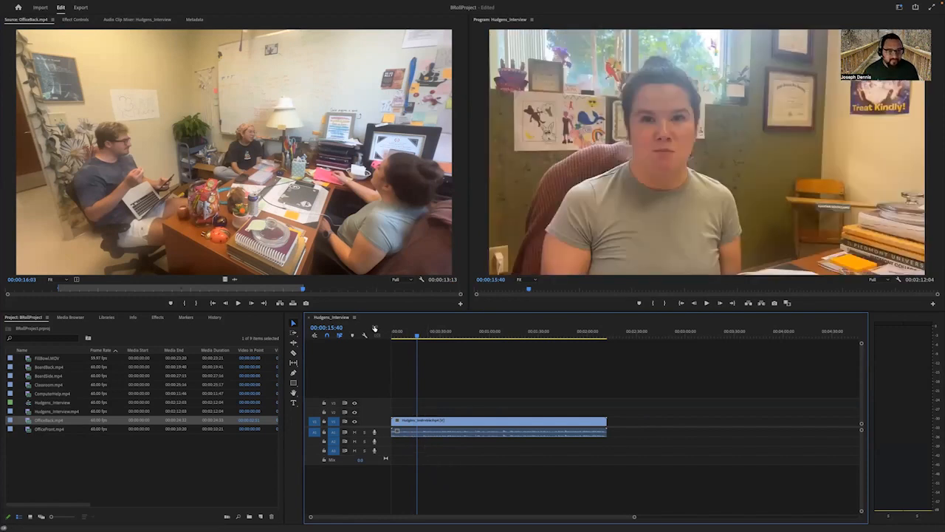
Step: Replay the interview around 13 seconds, move the playhead to 00:00:11:12, and place only the video of the marked OfficeBack.mp4 range on V2 there
left_click(414, 334)
key("space")
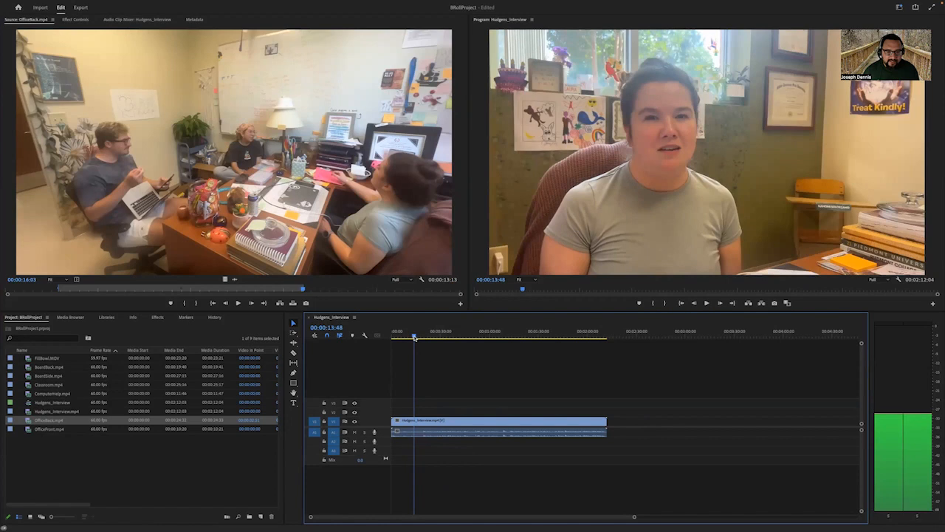
left_click(413, 335)
key("space")
left_click(415, 334)
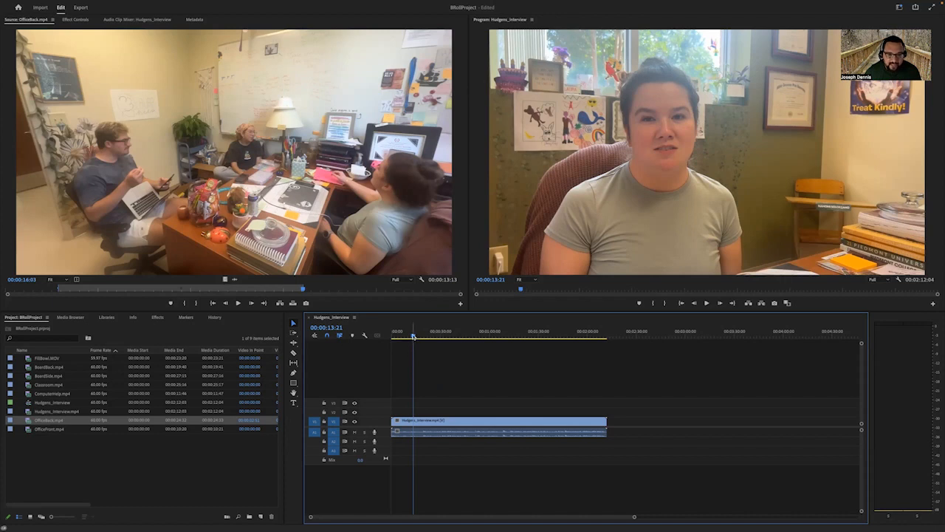
left_click_drag(413, 336, 409, 336)
key("space")
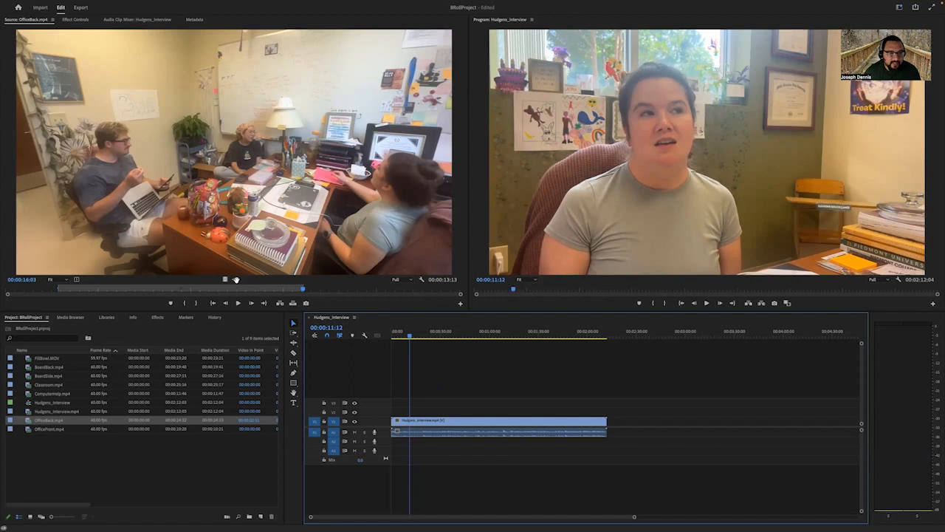
left_click_drag(224, 279, 415, 412)
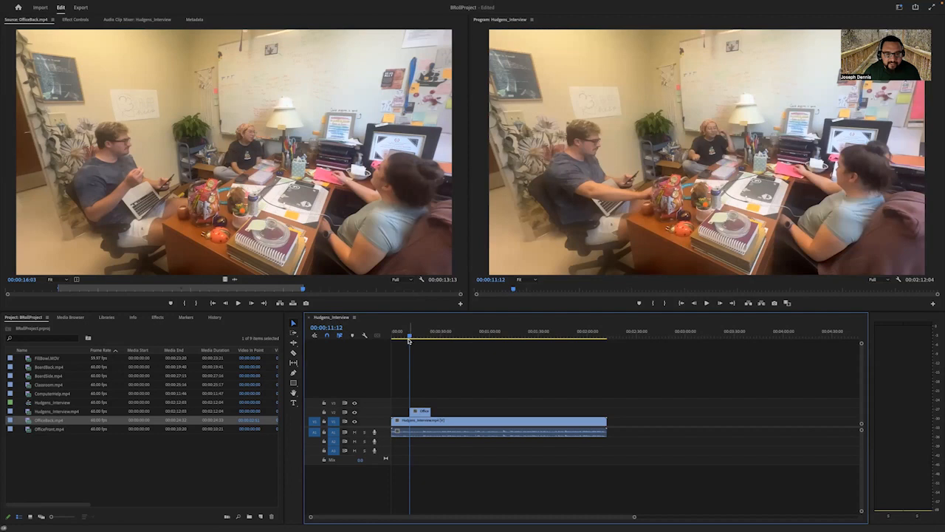
Step: Play the OfficeBack.mp4 b-roll over the interview, find the cut point, and trim the clip's end on V2 to 00:00:19:14
left_click_drag(409, 336, 404, 336)
key("space")
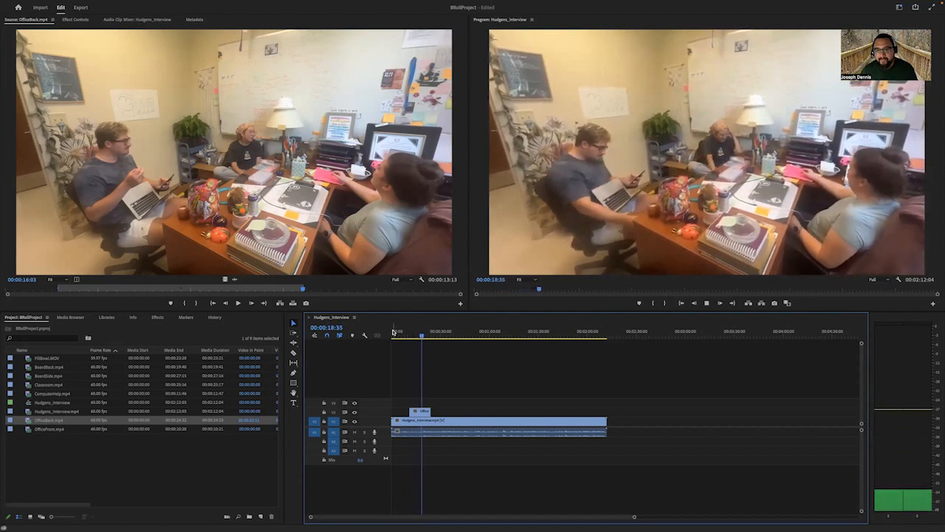
key("space")
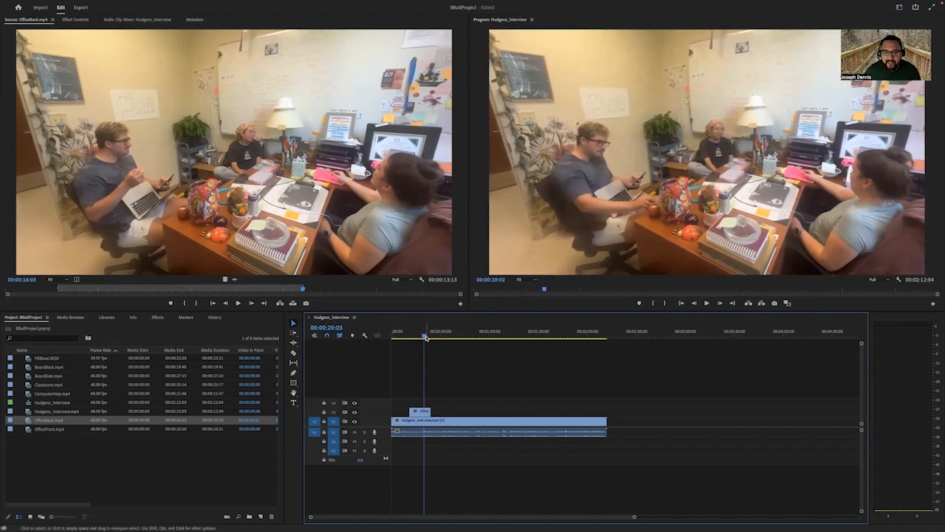
left_click_drag(424, 337, 423, 336)
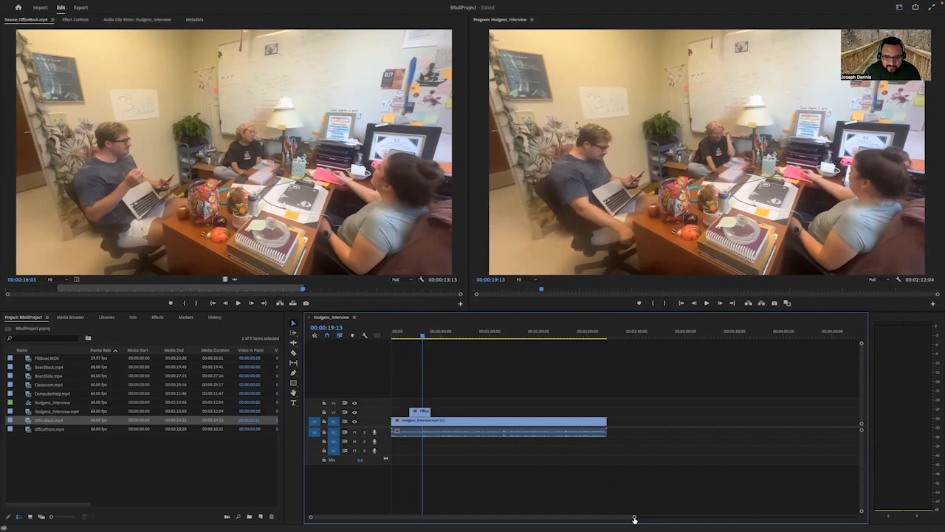
left_click_drag(635, 520, 537, 517)
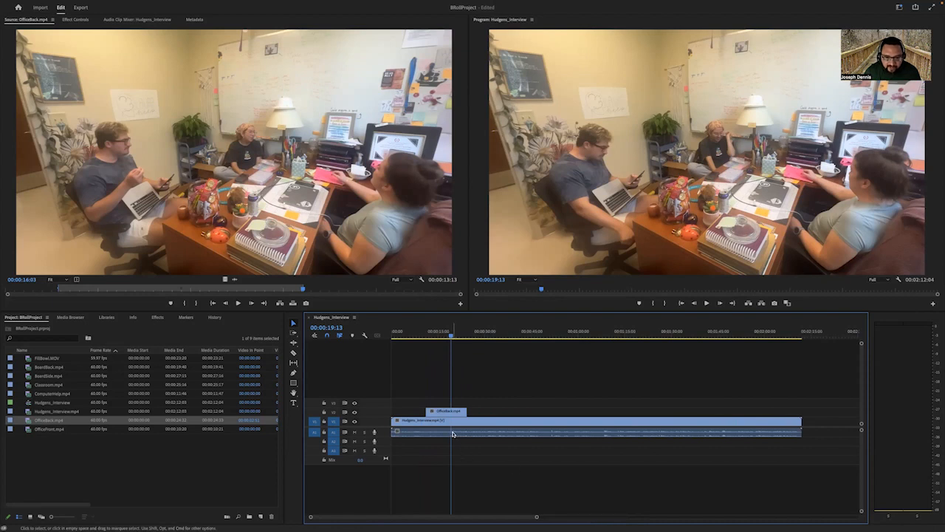
left_click(451, 336)
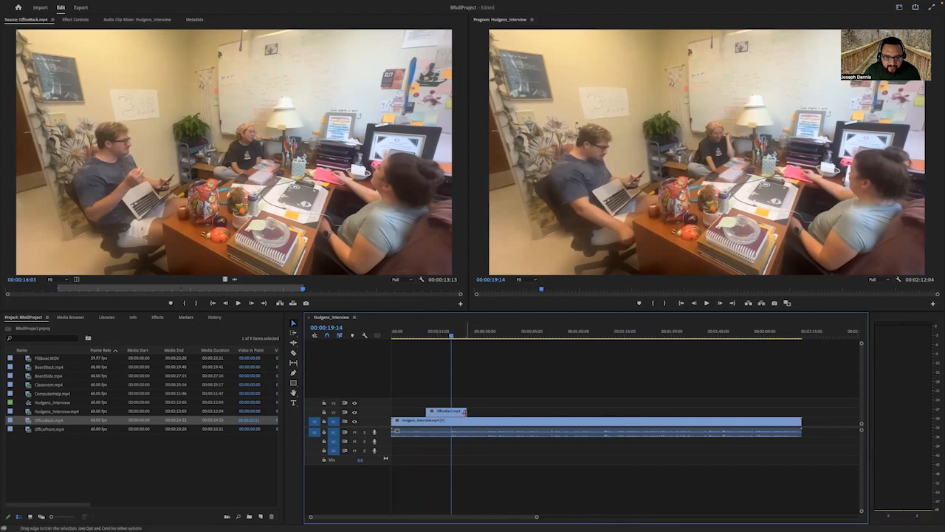
left_click_drag(466, 411, 450, 414)
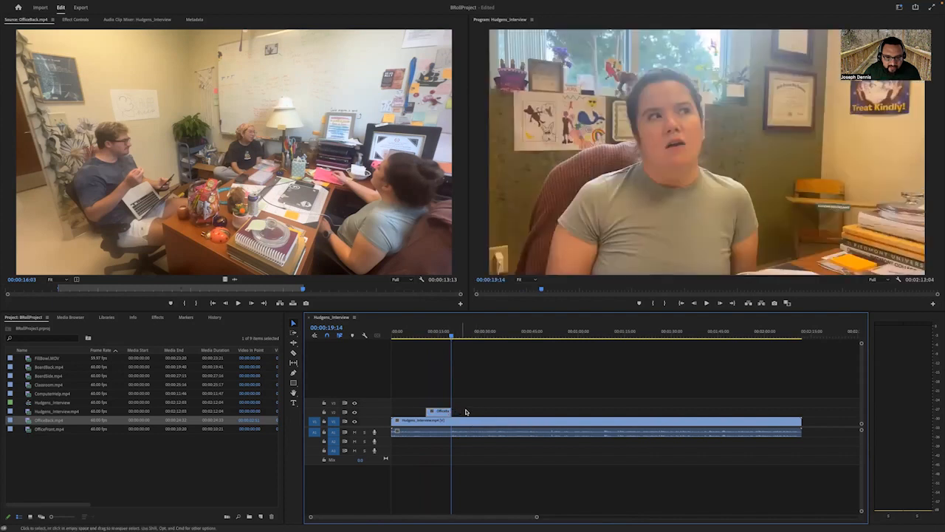
Step: Open OfficeFront.mp4 in the Source Monitor, play part of it, and move its playhead to 00:00:01:19
left_click(57, 430)
left_click(58, 429)
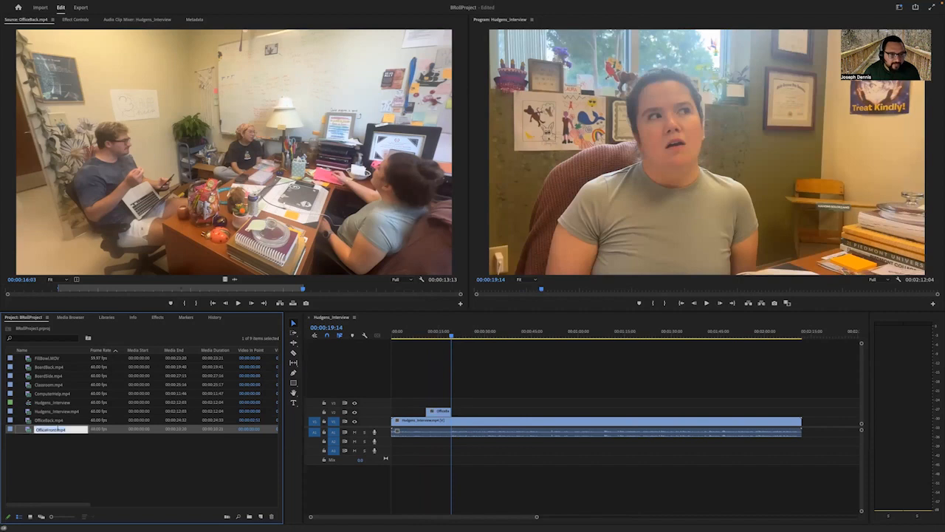
left_click(25, 440)
double_click(28, 431)
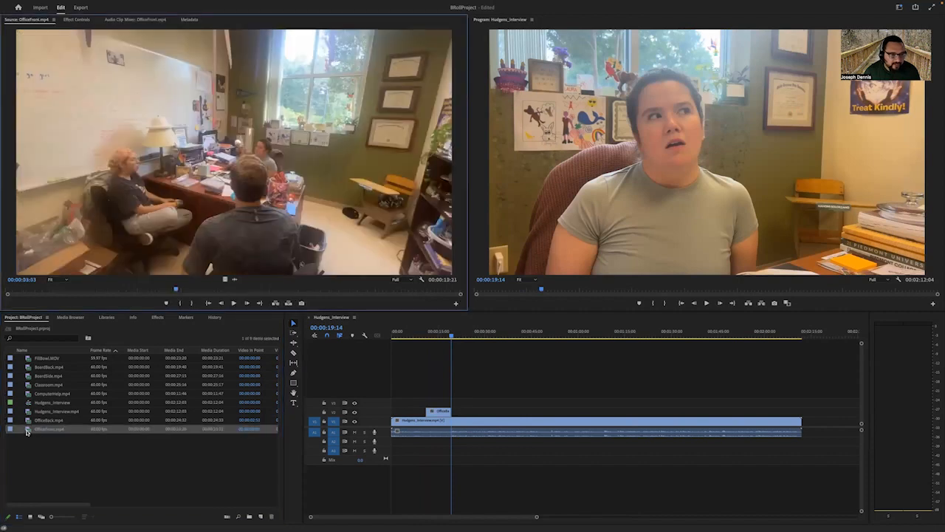
key("space")
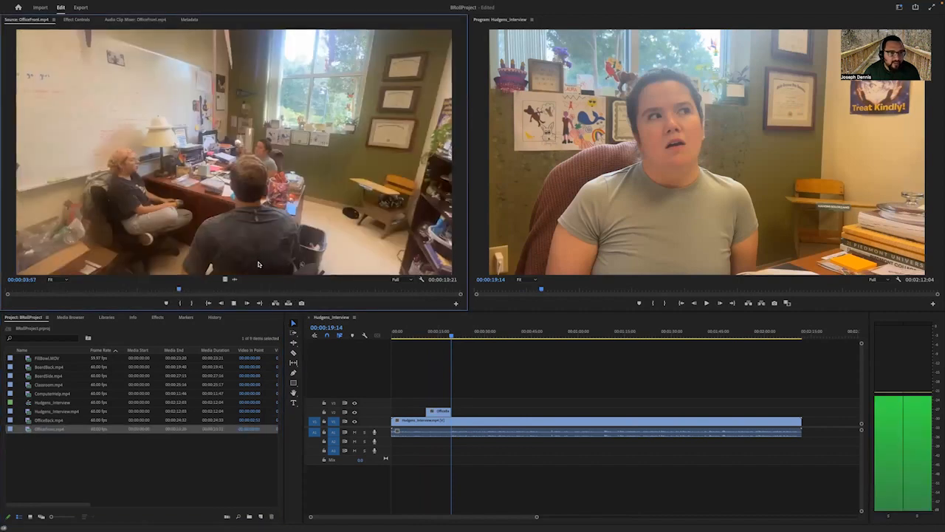
key("space")
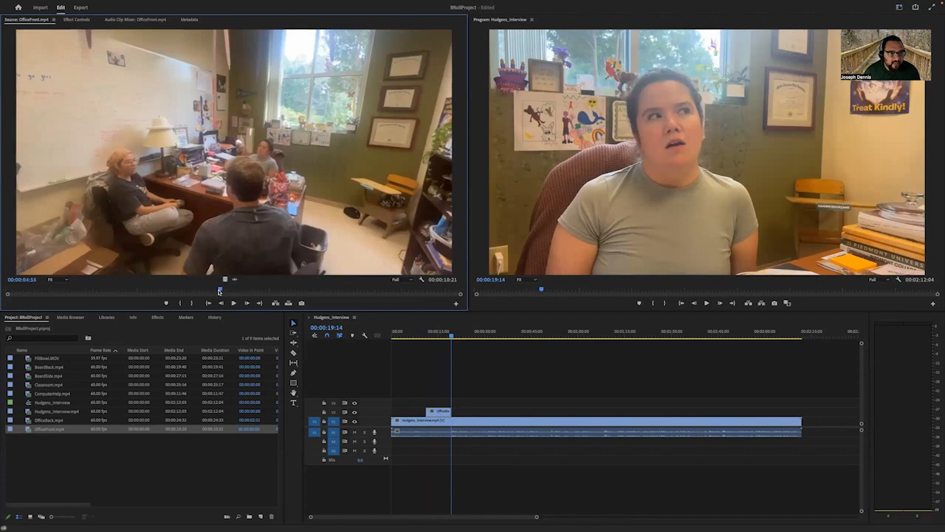
left_click(154, 289)
left_click(62, 289)
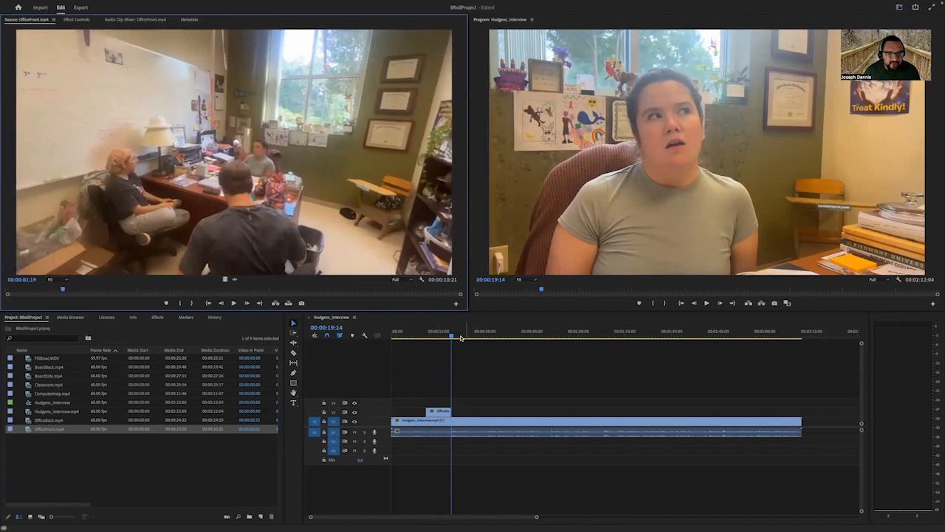
Step: Compare OfficeFront.mp4 with the sequence frame at 00:00:18:45 and move the source playhead to 00:00:00:58
left_click(449, 337)
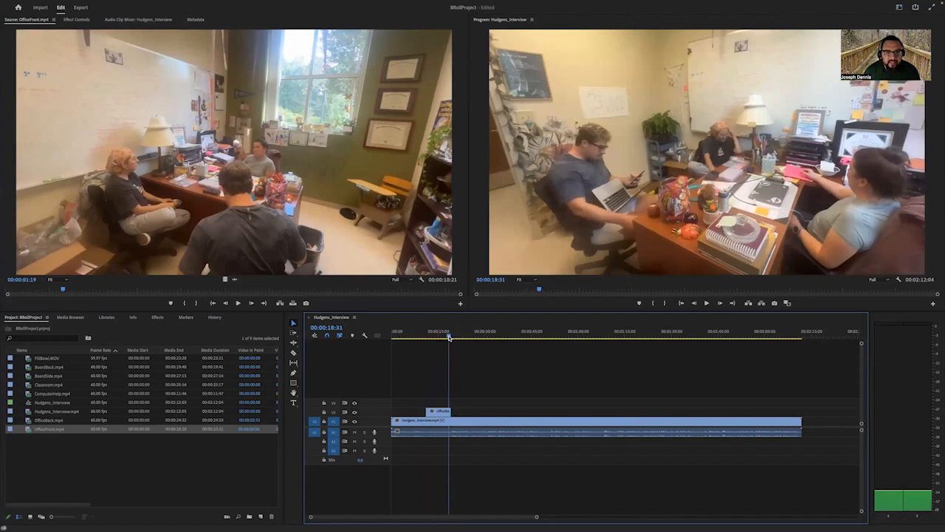
left_click_drag(450, 337, 450, 337)
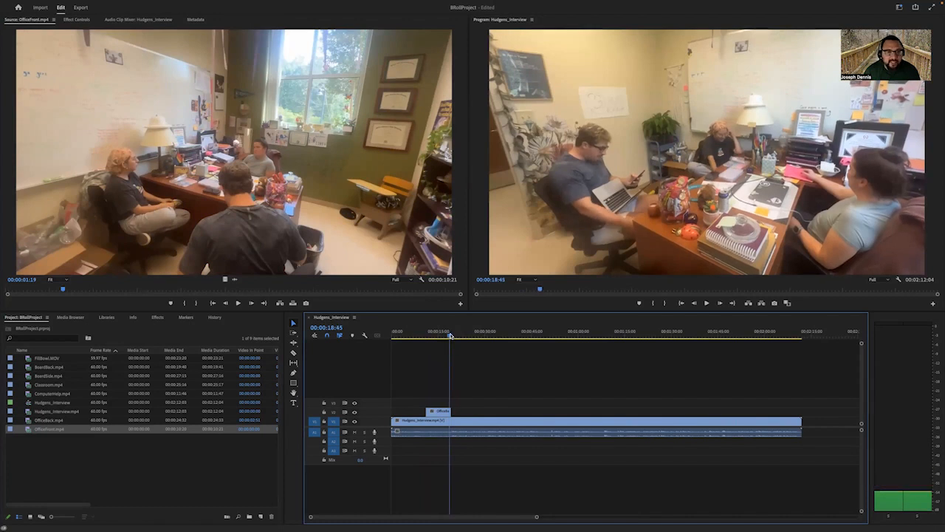
left_click(248, 200)
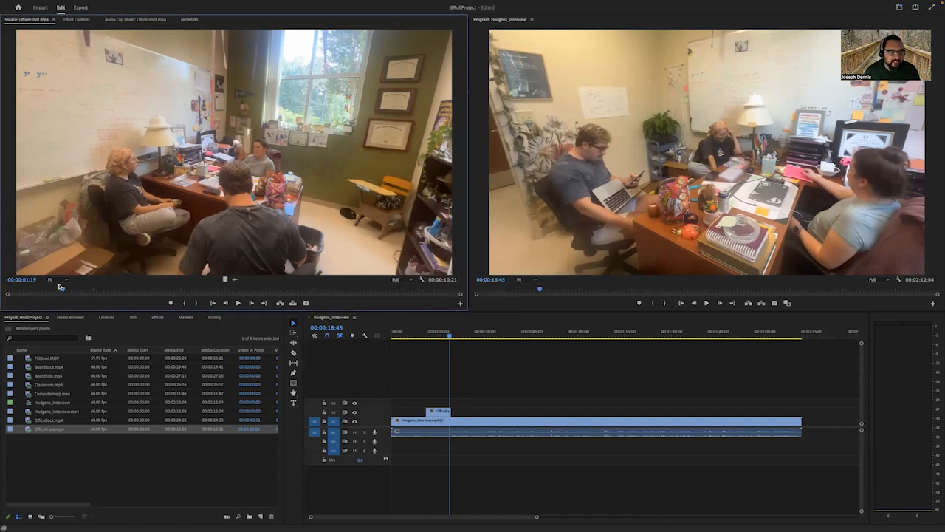
mouse_move(64, 290)
left_mouse_down()
mouse_move(19, 295)
mouse_move(258, 279)
mouse_move(424, 281)
mouse_move(48, 294)
left_mouse_up()
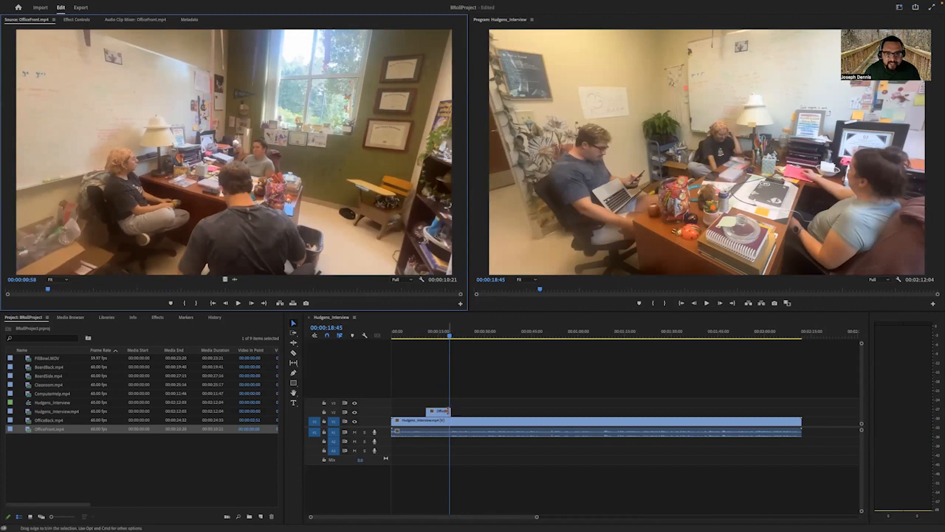
Step: Extend the OfficeBack.mp4 clip on V2, replay its ending, and trim its end to 00:00:21:22
left_click_drag(449, 412, 460, 411)
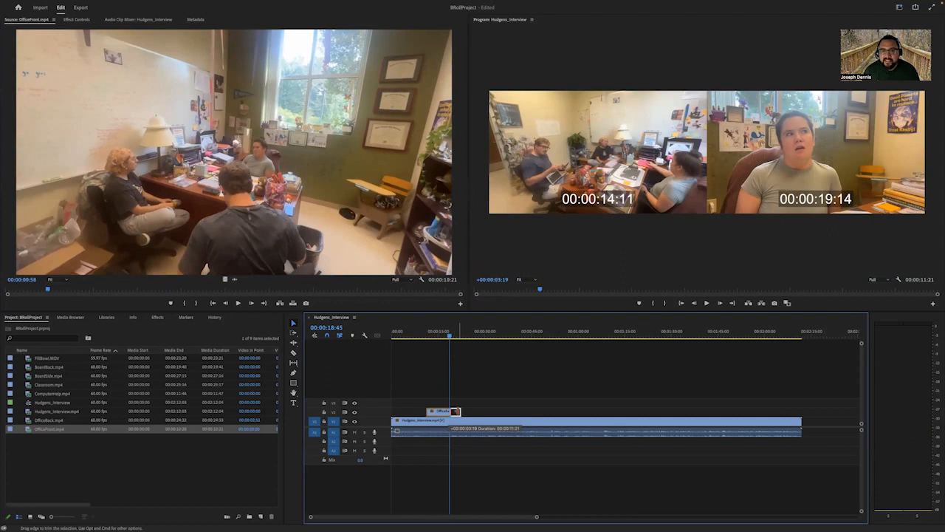
left_click_drag(458, 411, 458, 411)
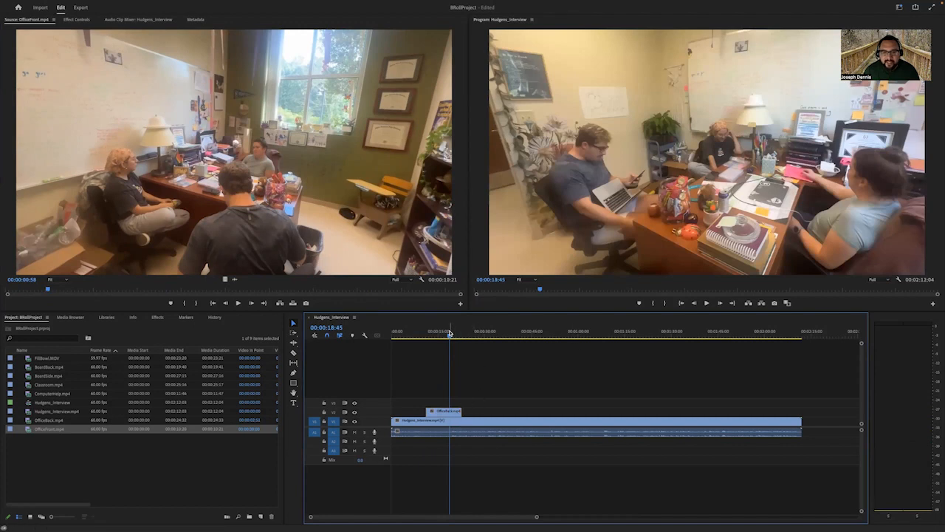
key("space")
left_click_drag(456, 336, 458, 336)
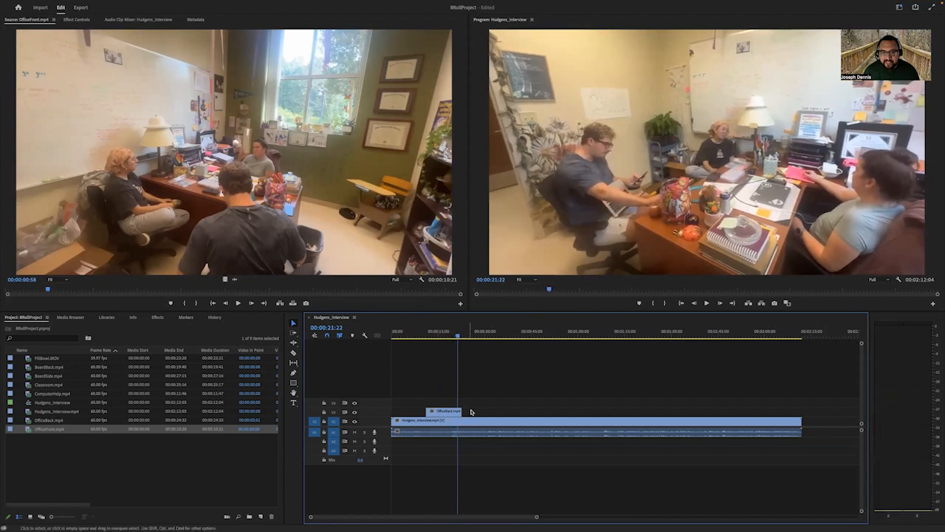
left_click_drag(465, 411, 457, 410)
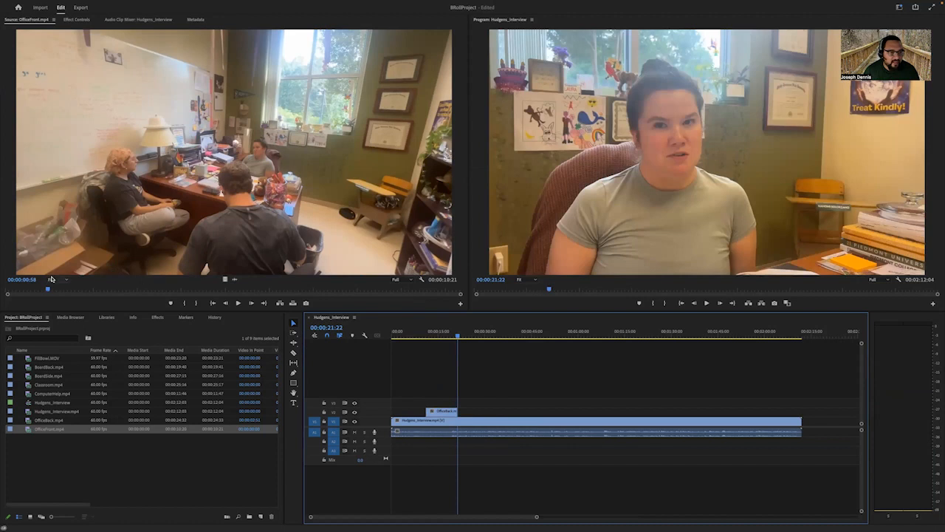
Step: Set the In point of OfficeFront.mp4 at 00:00:00:58 and place only its video on V2 directly after the OfficeBack.mp4 clip
key("i")
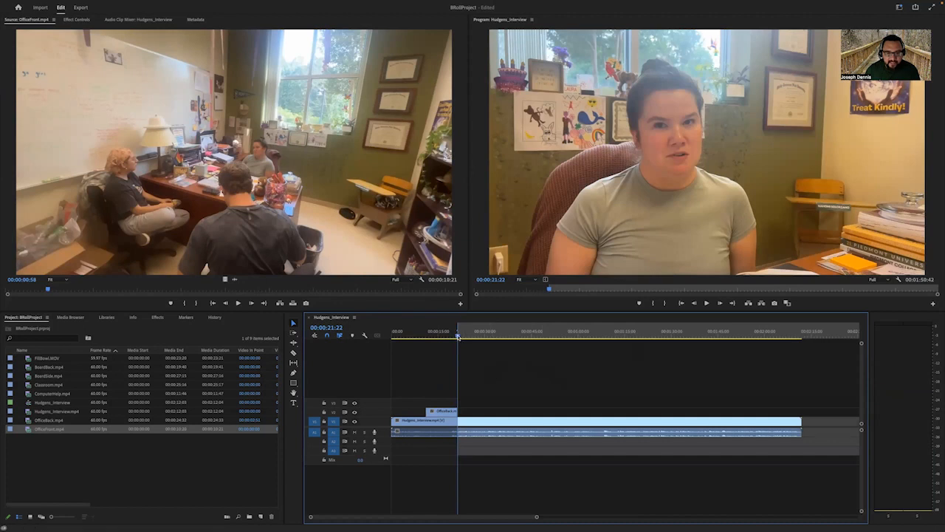
left_click(458, 336)
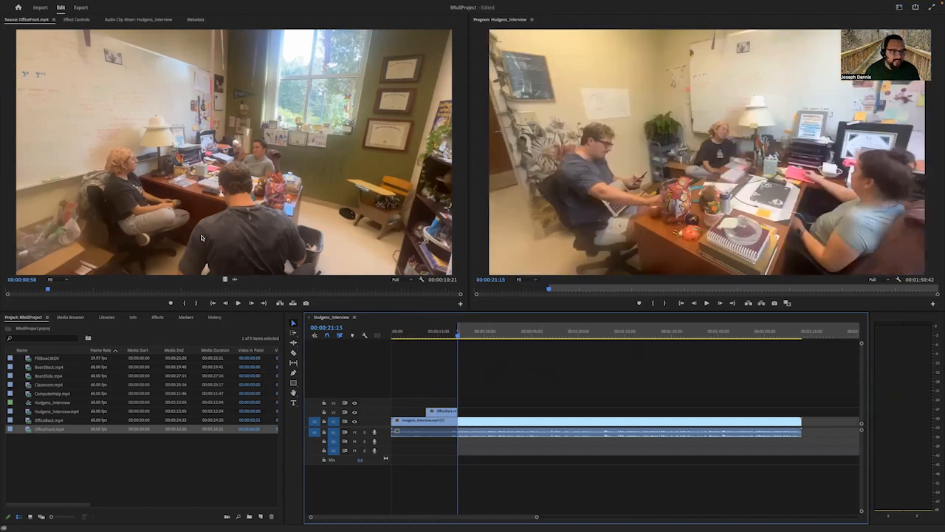
left_click(187, 210)
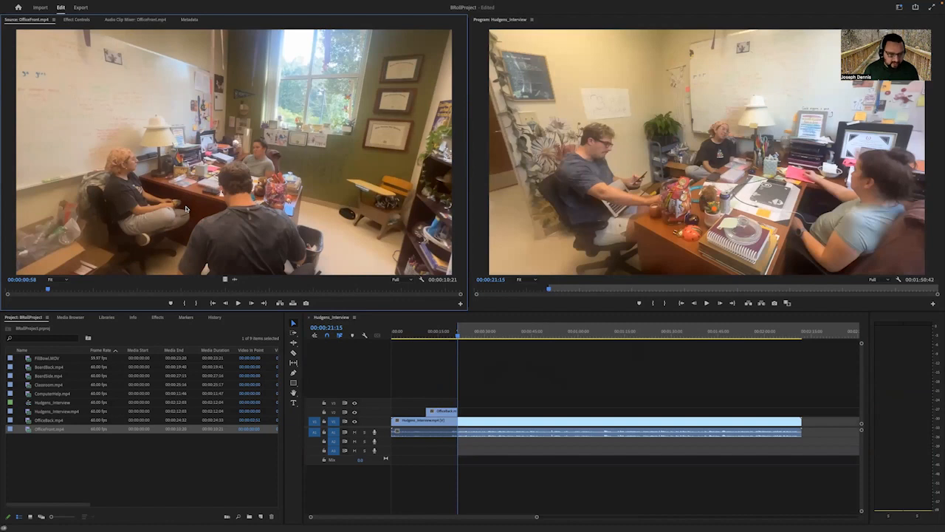
key("i")
key("space")
key("space")
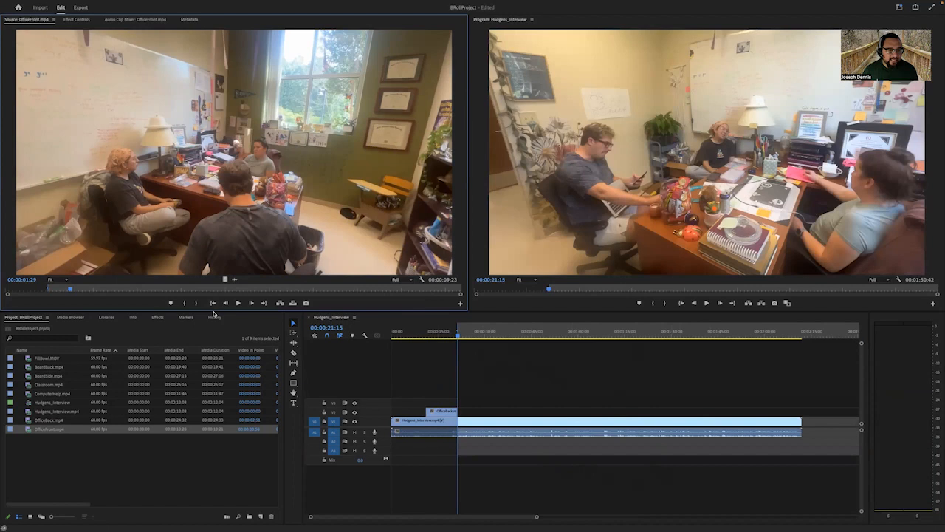
left_click_drag(257, 302, 460, 418)
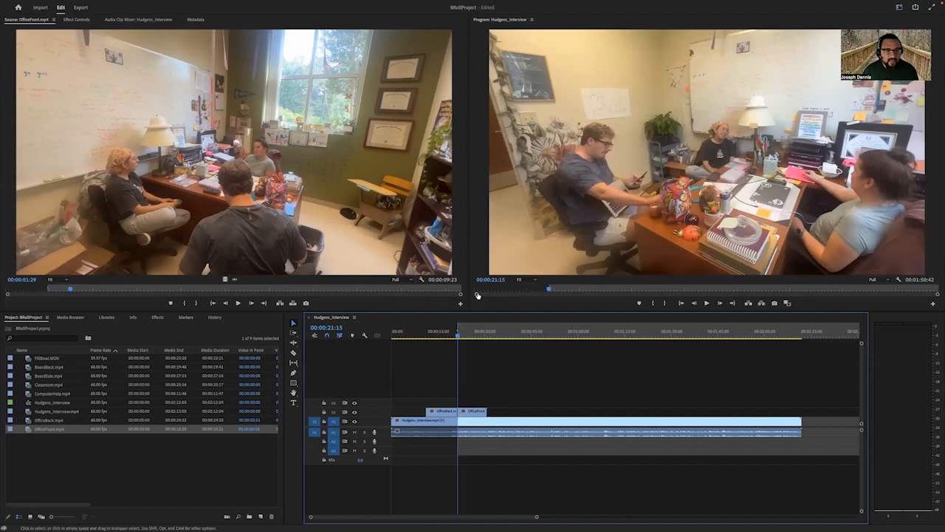
Step: Play the sequence across the cut between the two b-roll clips and through the end of OfficeFront.mp4, stopping at 00:00:31:03
left_click_drag(460, 337, 445, 337)
key("space")
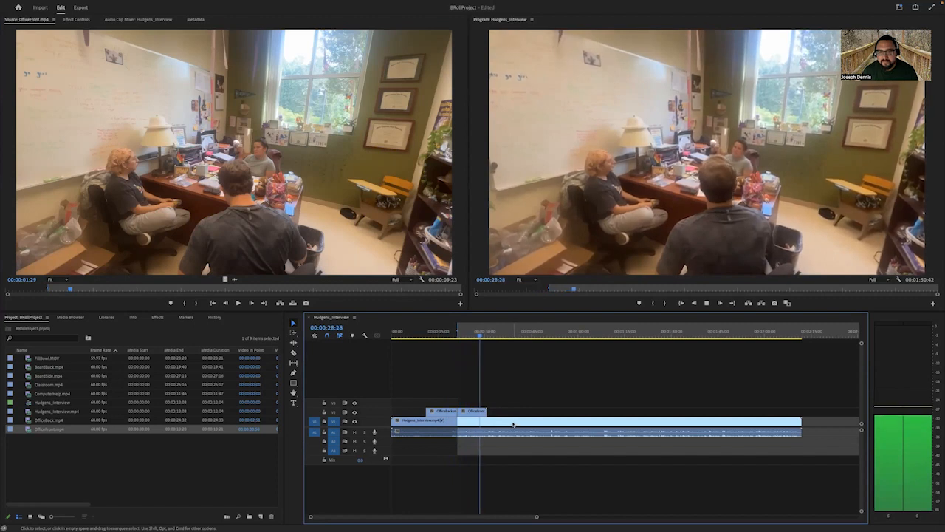
key("space")
left_click(476, 337)
key("space")
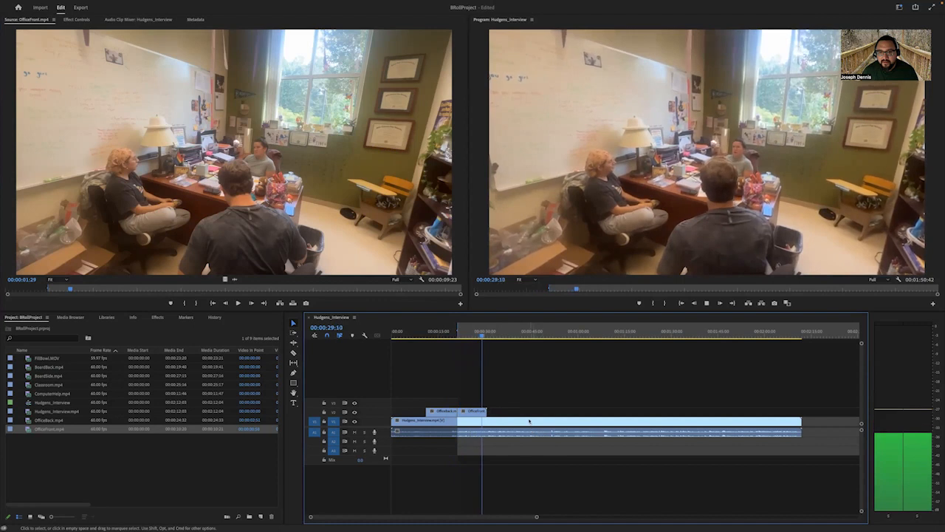
key("space")
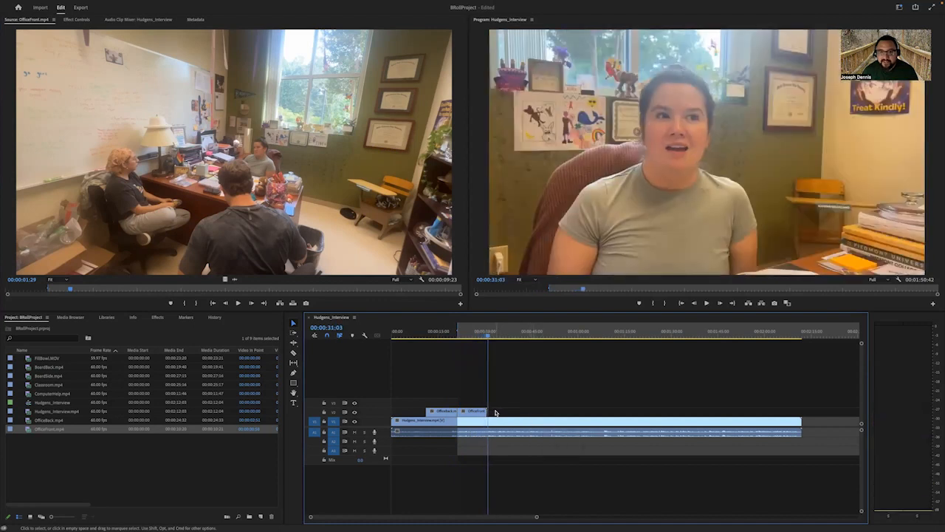
Step: Play the interview onward to 00:00:48:49, listening for the next b-roll spot, and return the playhead to 00:00:44:24
key("space")
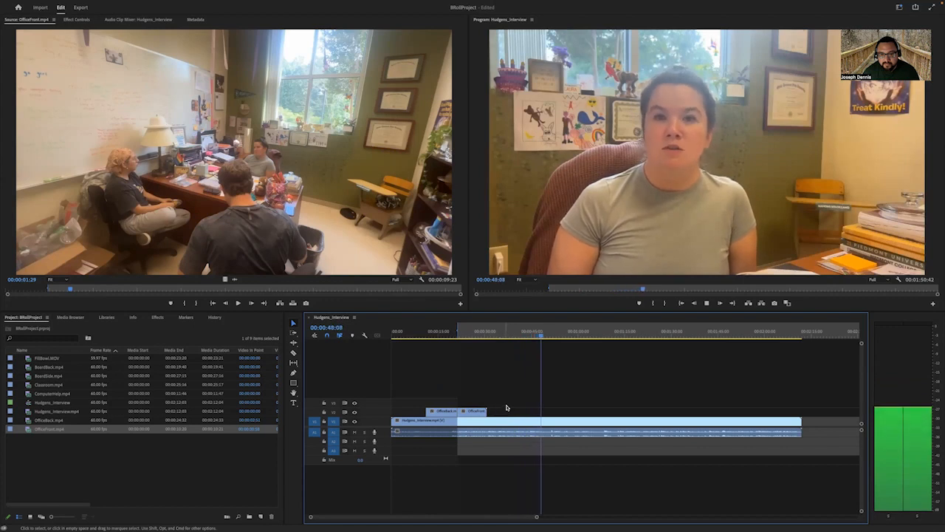
key("space")
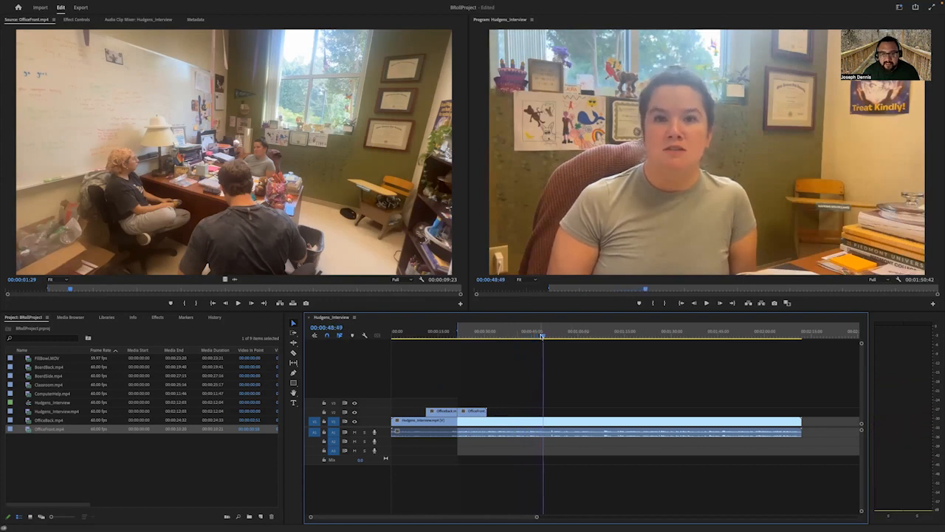
left_click(534, 337)
left_click_drag(534, 337, 529, 337)
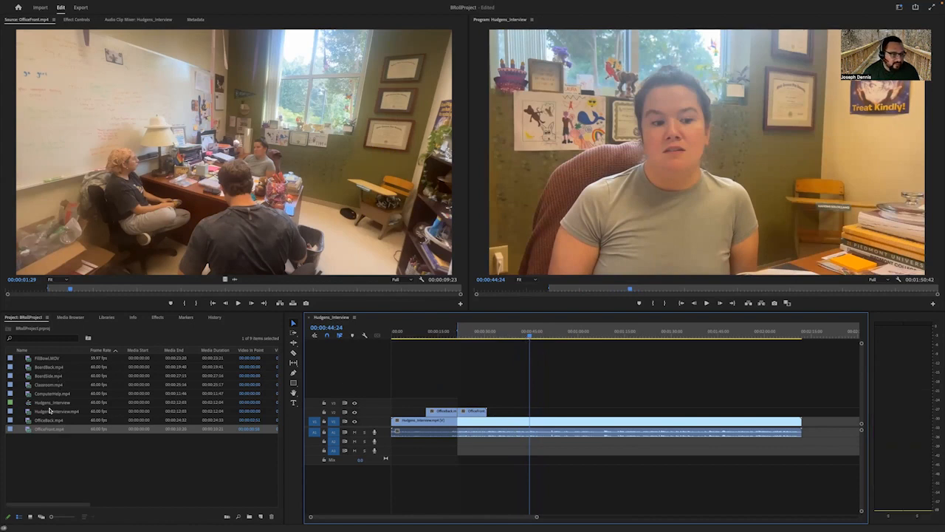
Step: Open FillBowl.MOV in the Source Monitor and replay the interview from about 42 seconds, stopping at 00:00:44:14
double_click(63, 361)
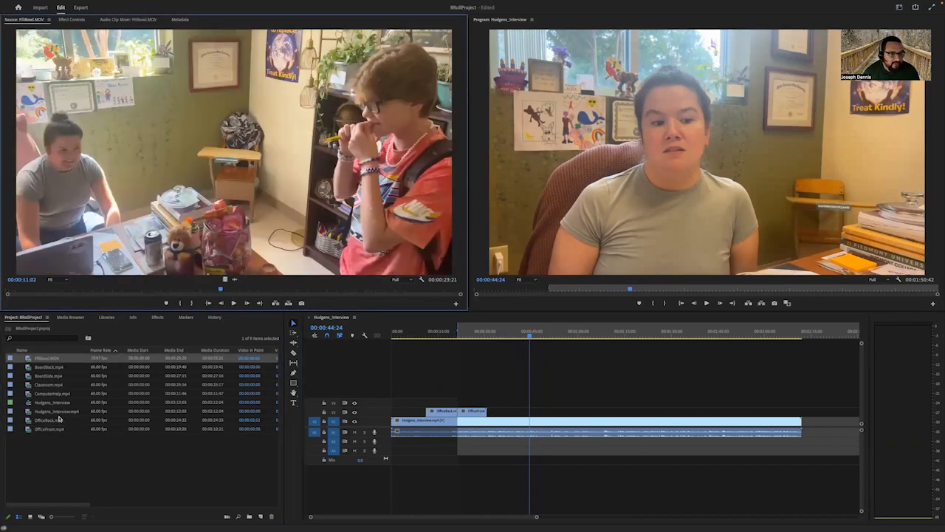
left_click(525, 337)
key("space")
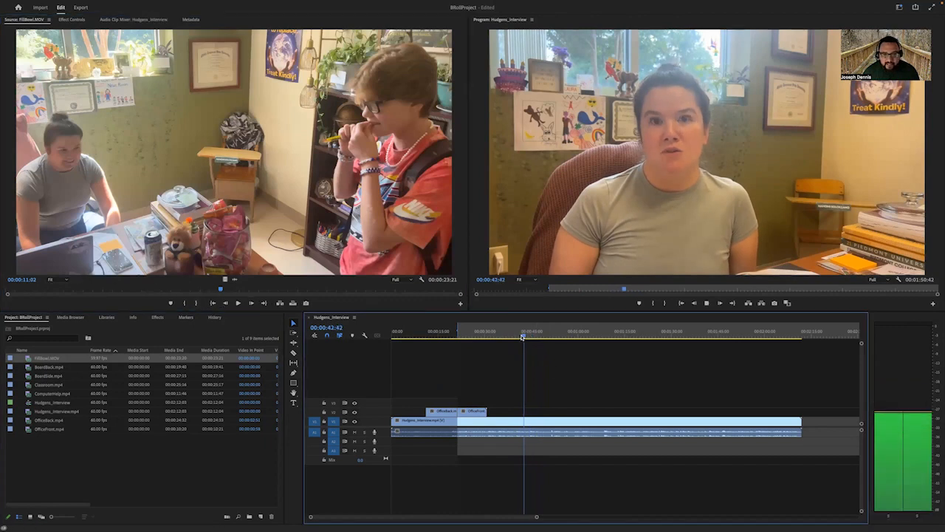
key("space")
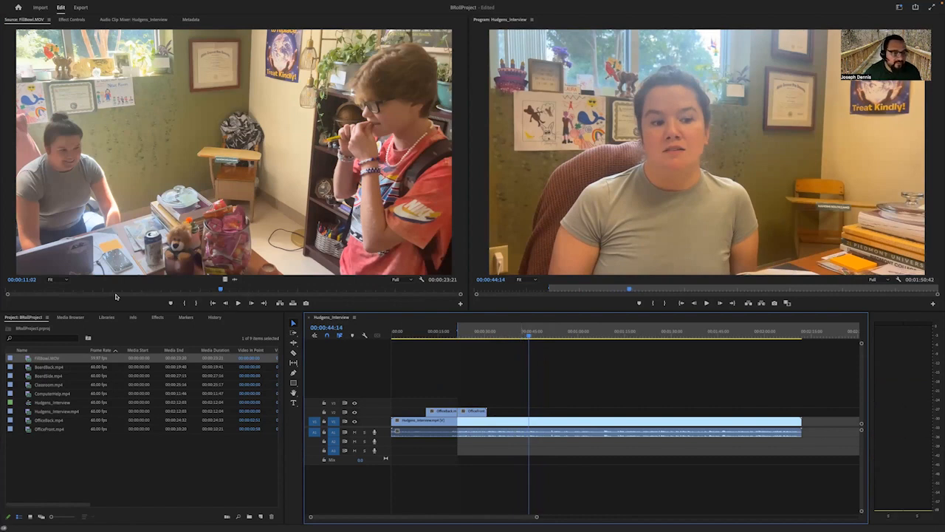
Step: Set the In point of FillBowl.MOV at 00:00:12:37 and place only its video on V2 at 00:00:55:41
left_click(219, 293)
left_click_drag(219, 290, 46, 282)
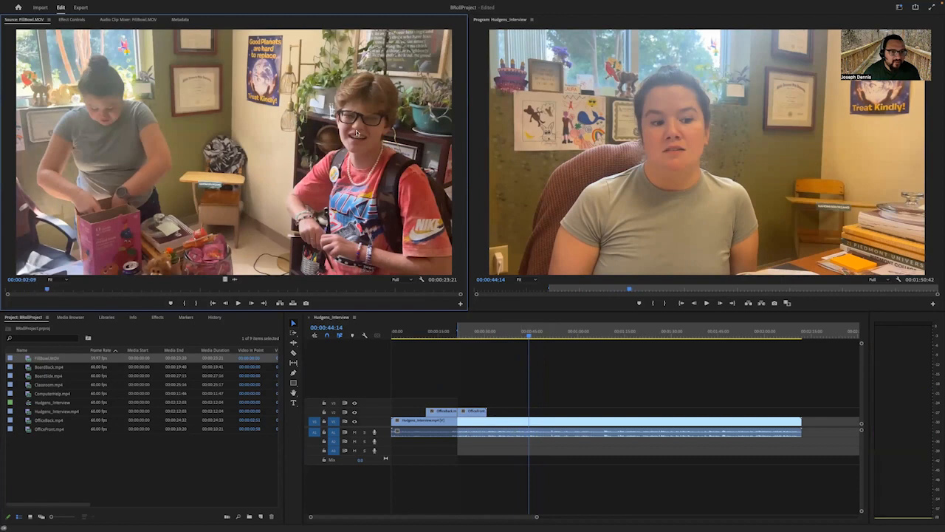
left_click_drag(47, 290, 137, 300)
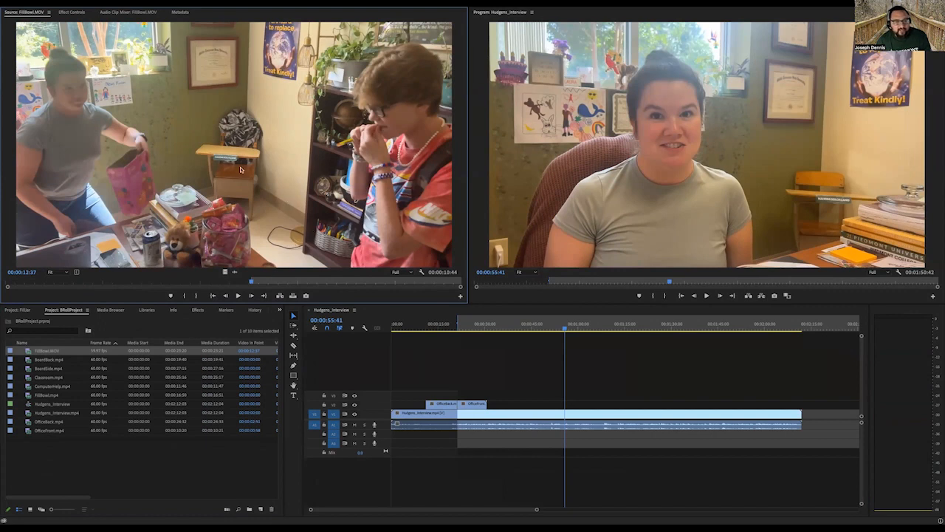
left_click_drag(225, 273, 569, 404)
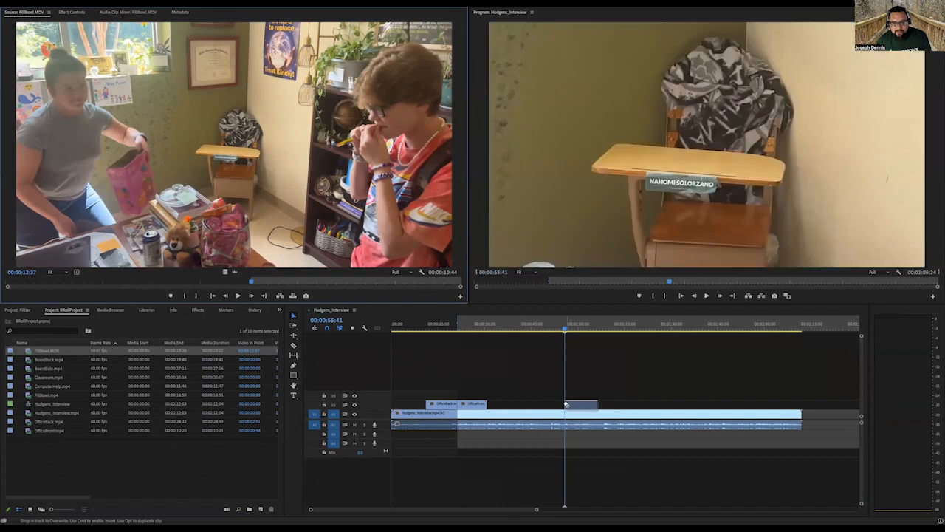
Step: Preview the FillBowl.MOV clip at 00:00:58:53 and apply Scale to Frame Size to it
left_click_drag(565, 330, 574, 344)
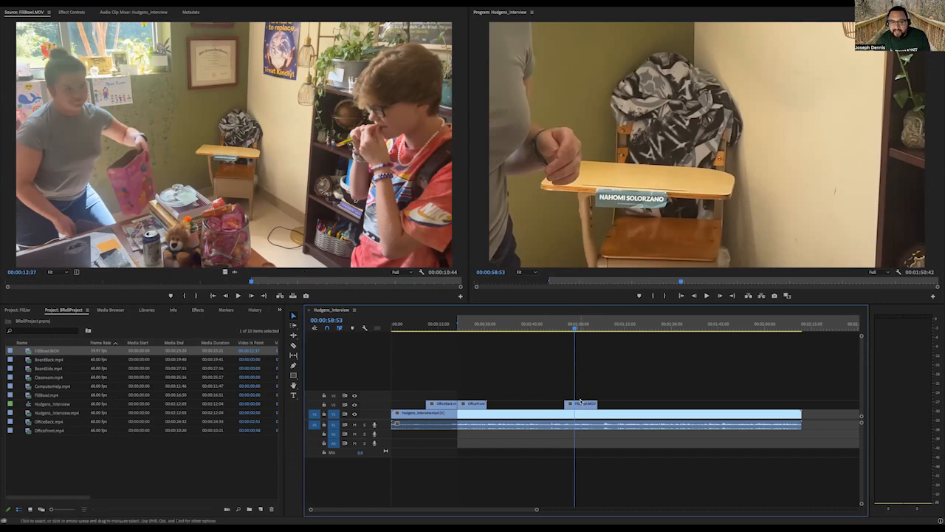
right_click(580, 404)
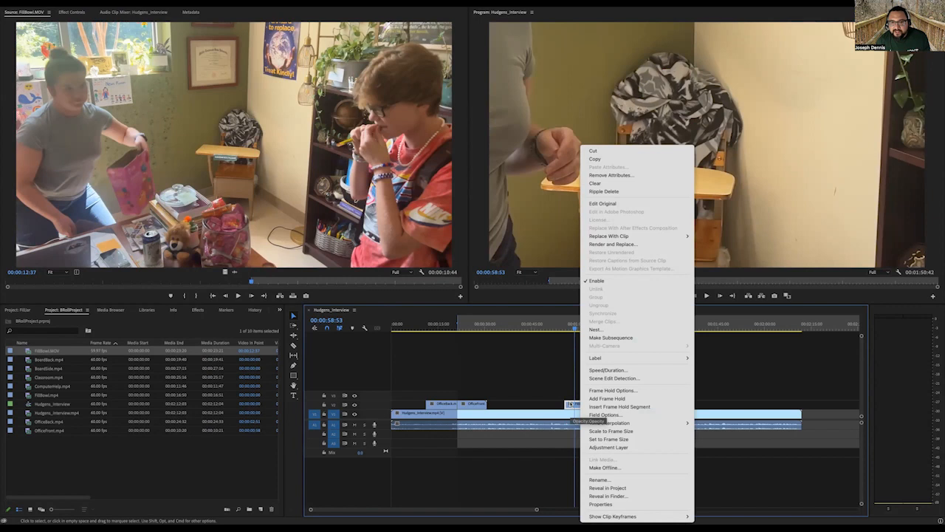
left_click(630, 430)
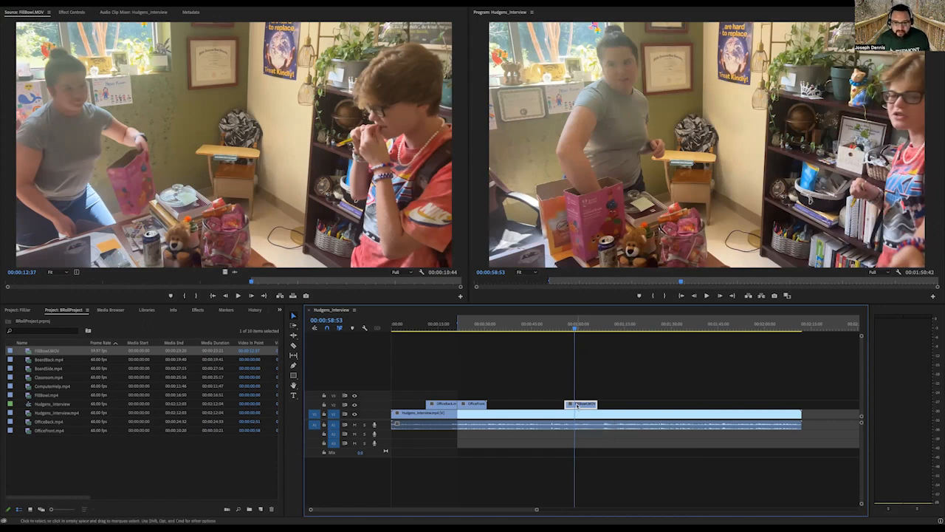
right_click(577, 405)
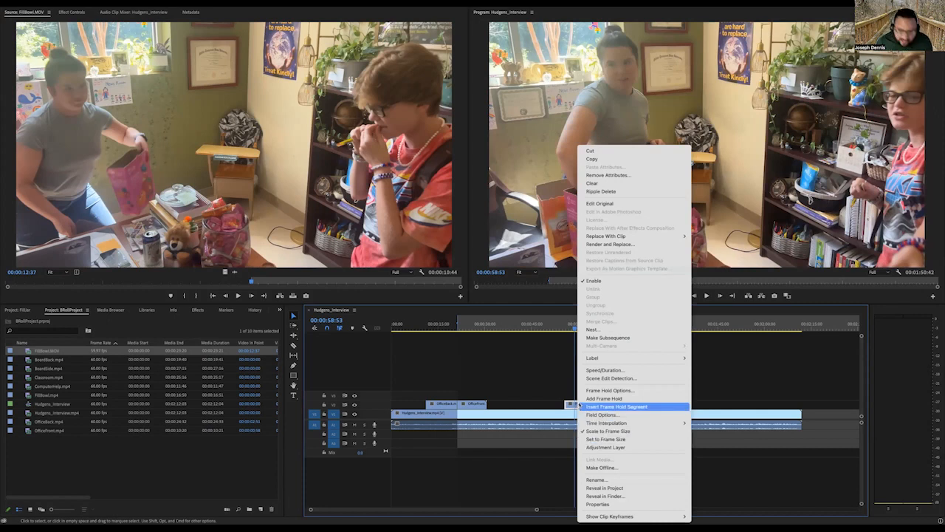
left_click(602, 399)
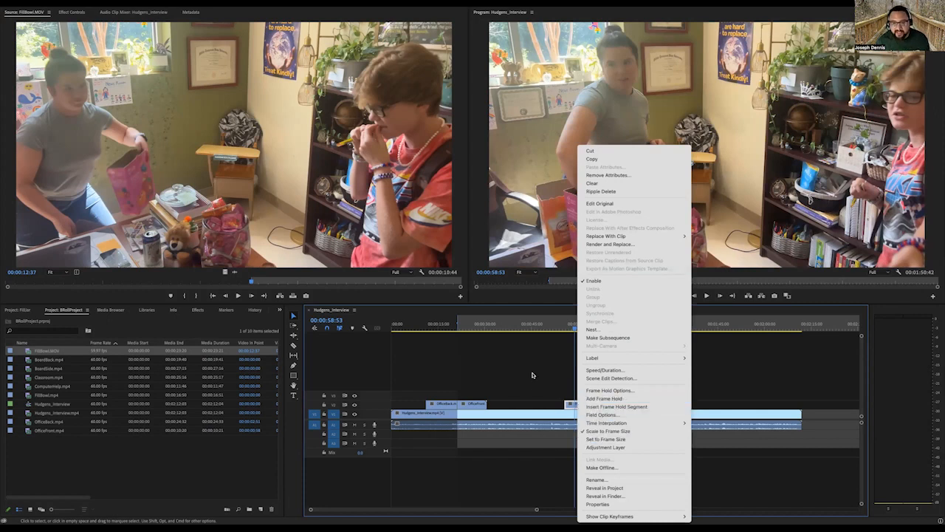
Step: Replay the interview between about 44 and 48 seconds, listening for where the FillBowl.MOV b-roll should begin
left_click_drag(576, 330, 557, 330)
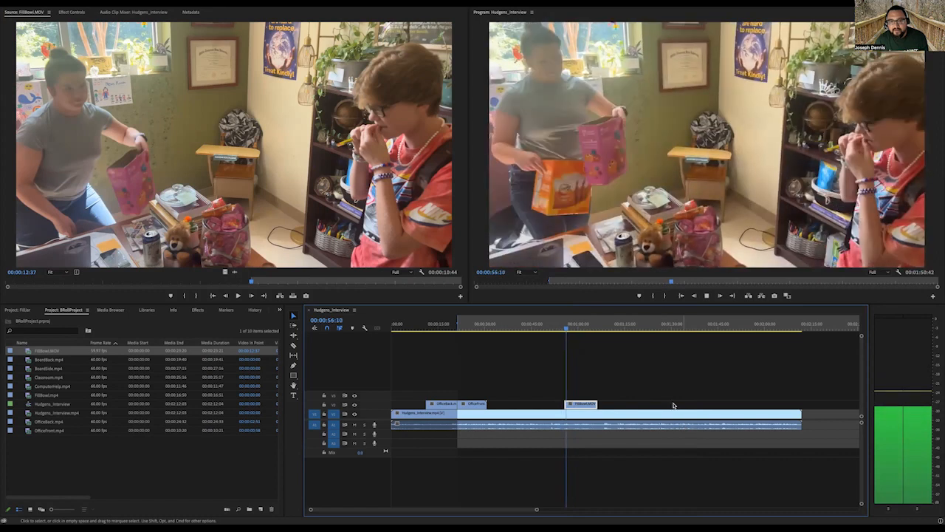
key("space")
left_click_drag(566, 329, 504, 330)
key("space")
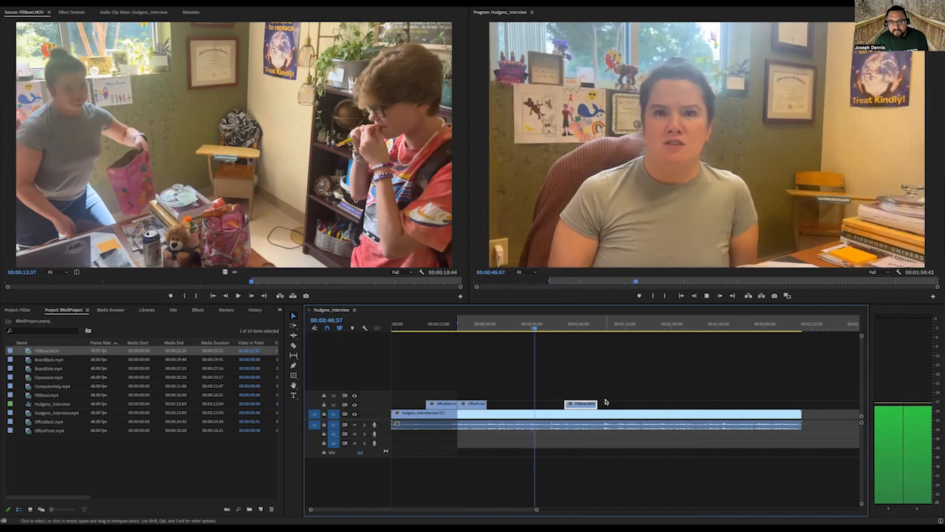
key("space")
key("space")
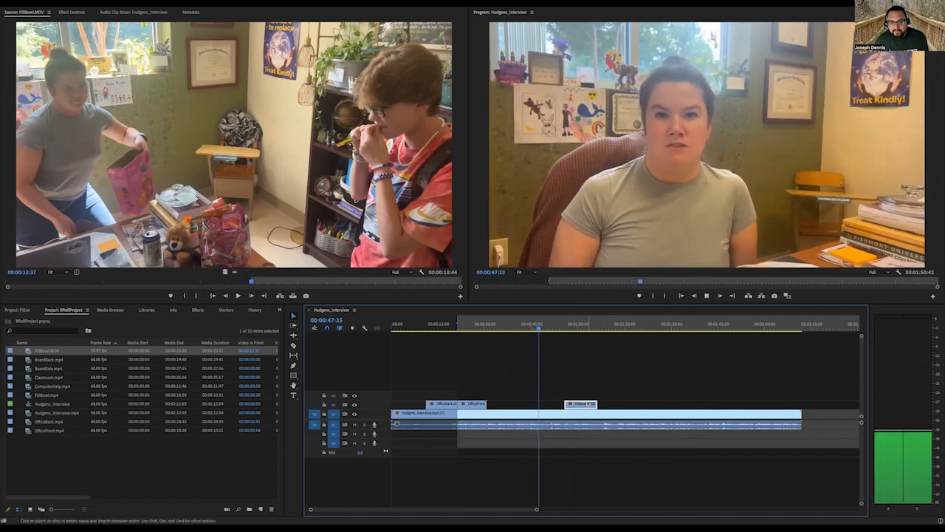
left_click(539, 331)
key("space")
left_click_drag(538, 332, 532, 327)
key("space")
key("space")
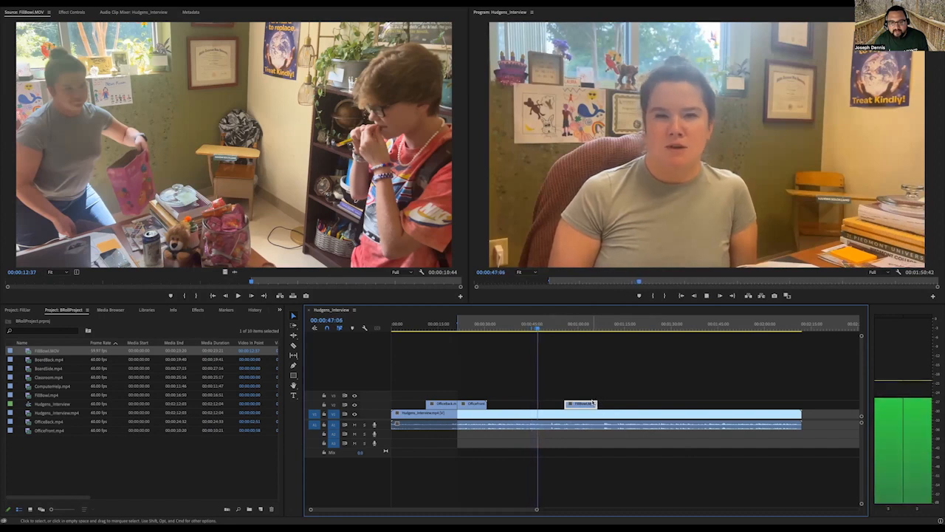
key("space")
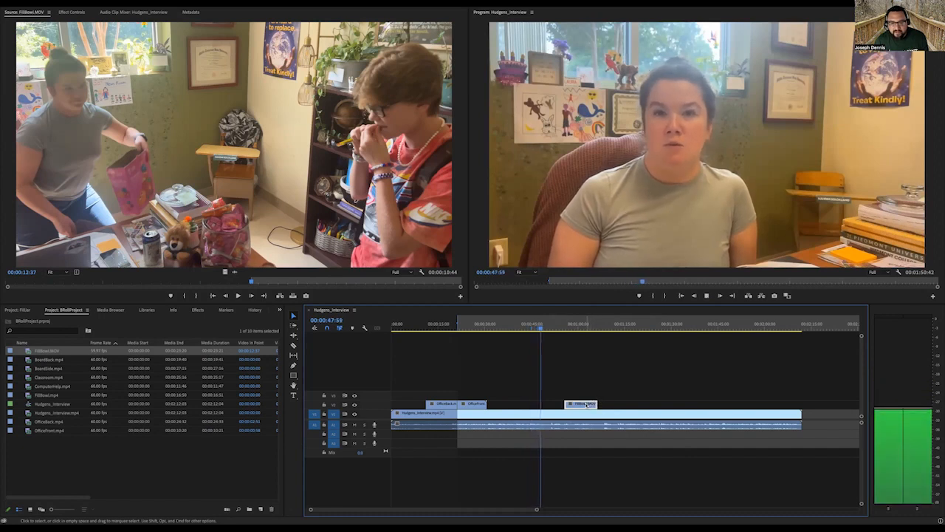
key("space")
Step: Move the FillBowl.MOV clip on V2 earlier so that it starts at 00:00:44:24
left_click_drag(545, 330, 529, 329)
key("space")
key("space")
left_click_drag(569, 409, 556, 413)
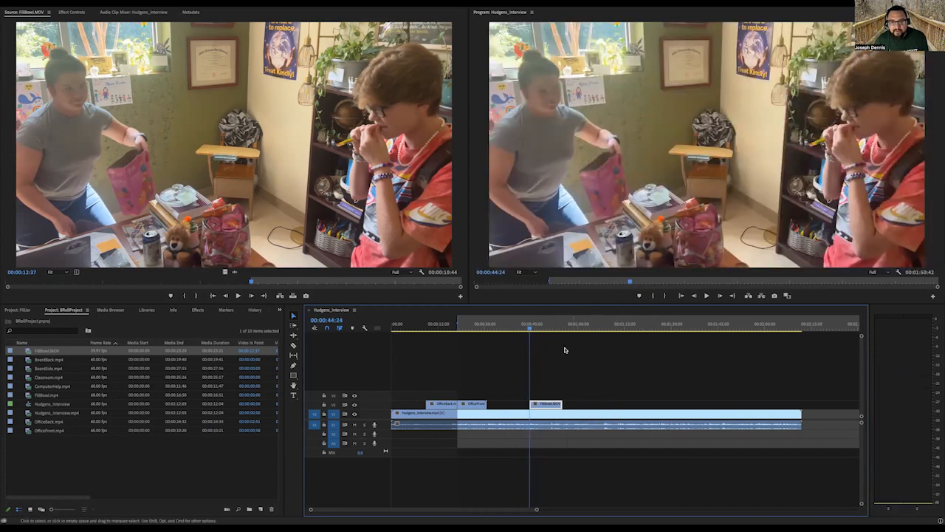
Step: Play the sequence from just before the FillBowl.MOV clip through its end, stopping at 00:00:55:37
left_click_drag(530, 328, 520, 328)
key("space")
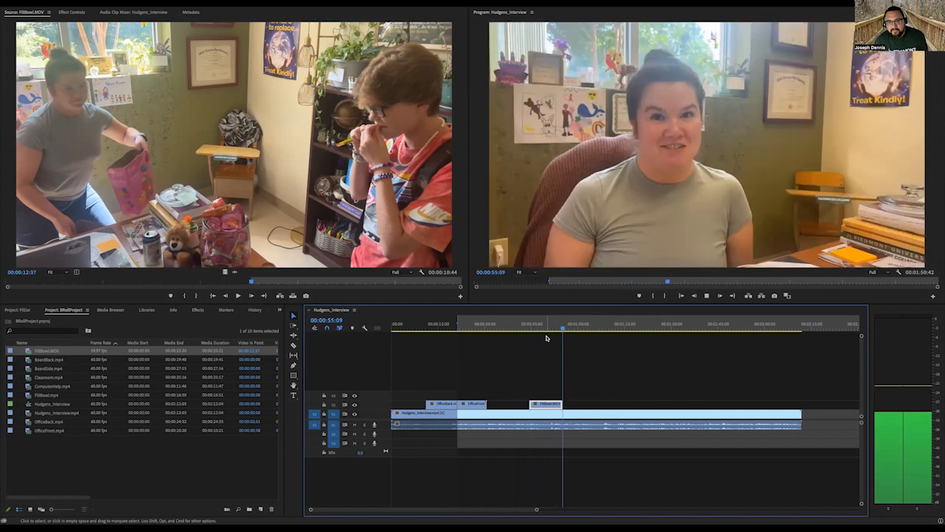
key("space")
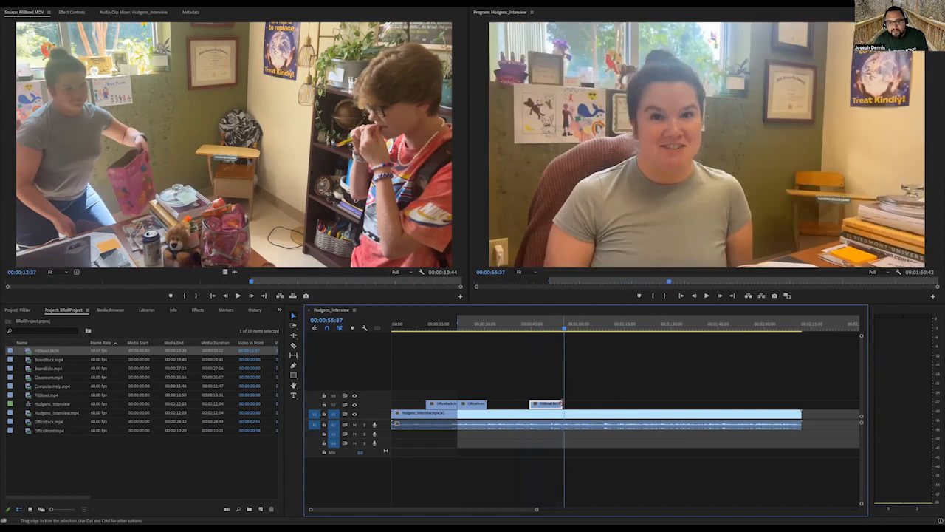
Step: Review the last seconds of the FillBowl.MOV clip on V2 and trim its end to 00:00:54:38
left_click(552, 332)
key("space")
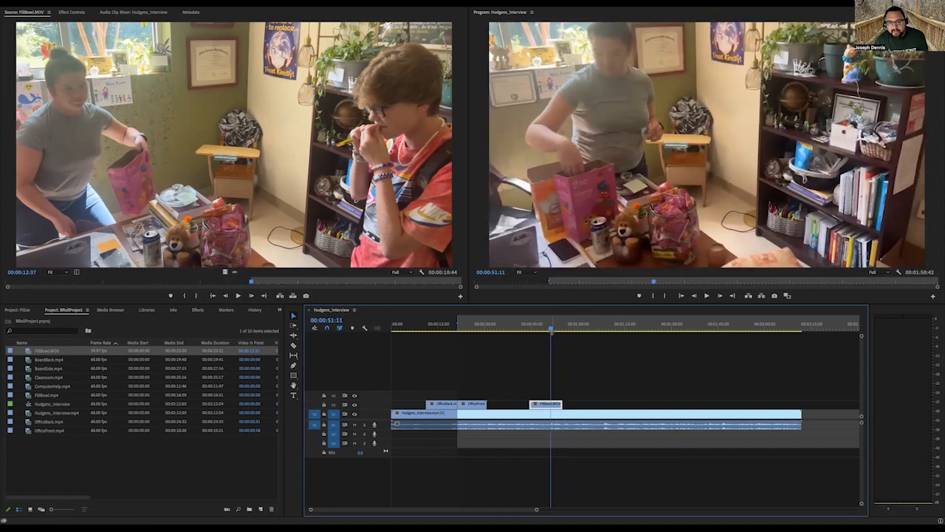
left_click_drag(552, 330, 555, 330)
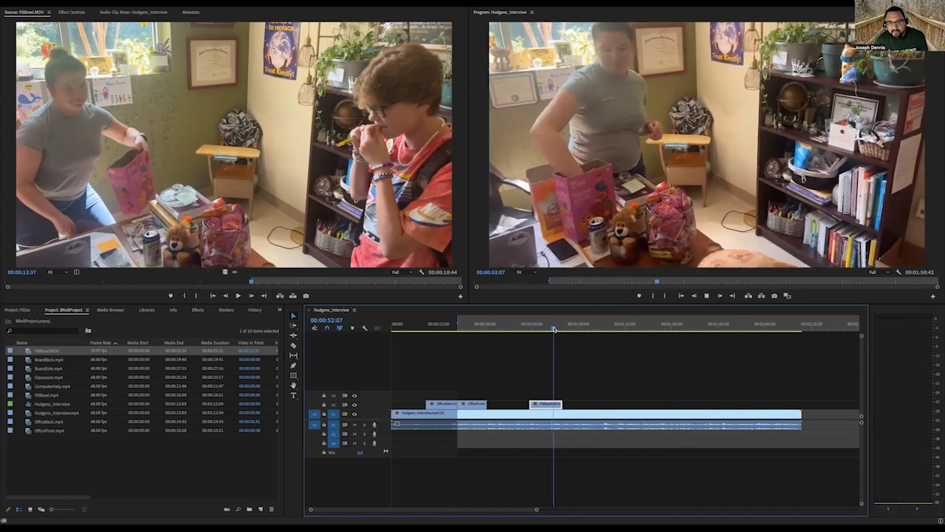
key("space")
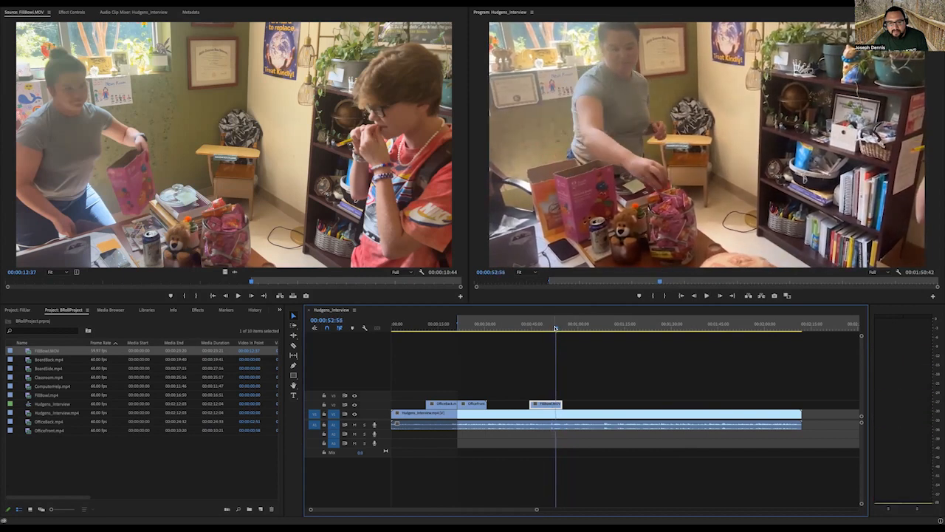
key("space")
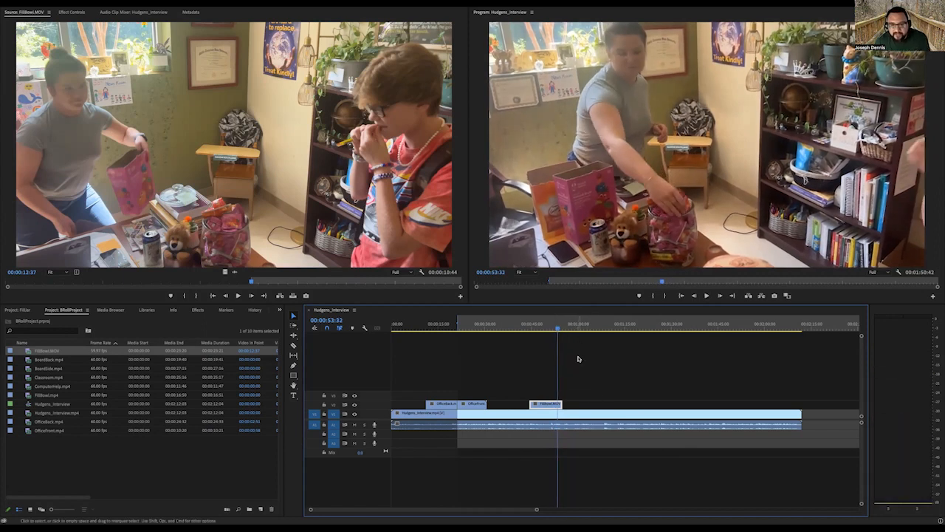
key("space")
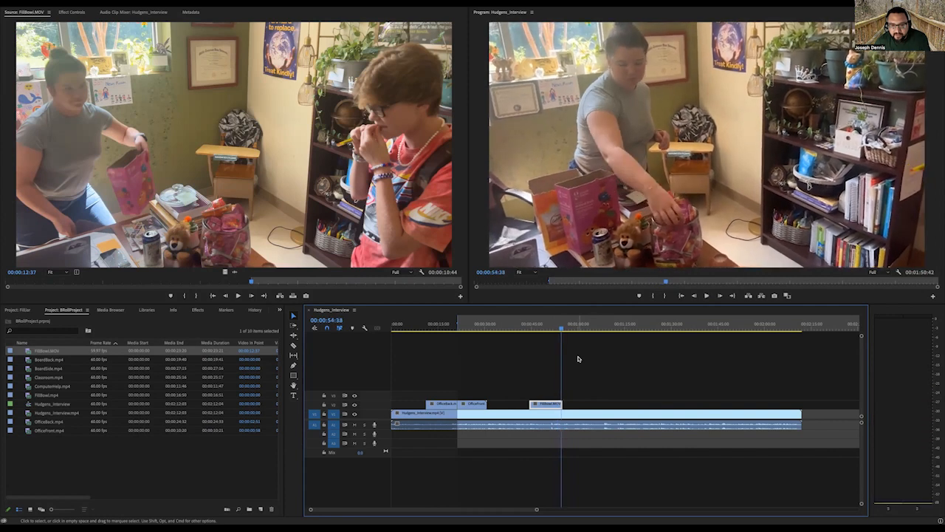
left_click_drag(560, 404, 555, 404)
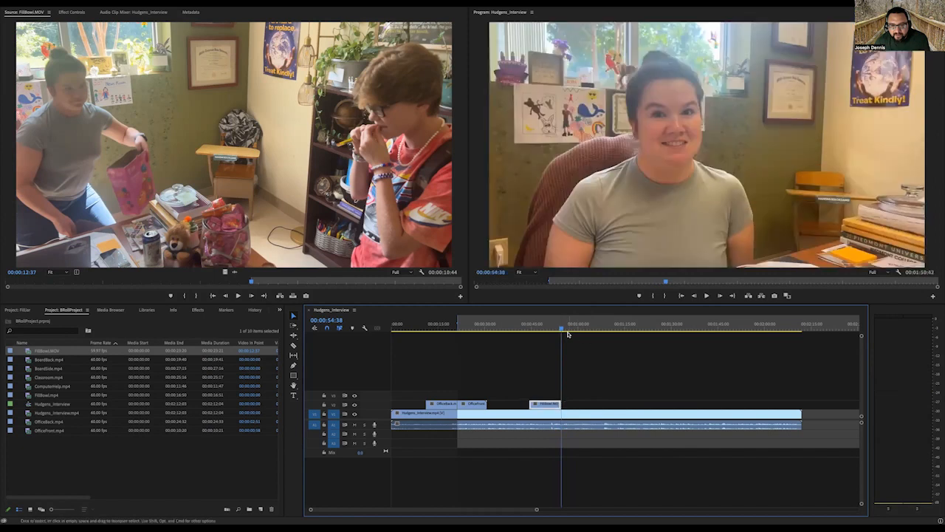
Step: Play the interview past the trimmed FillBowl.MOV clip, listening for the next b-roll spot, and park the playhead at 00:01:04:42
left_click_drag(561, 330, 549, 331)
key("space")
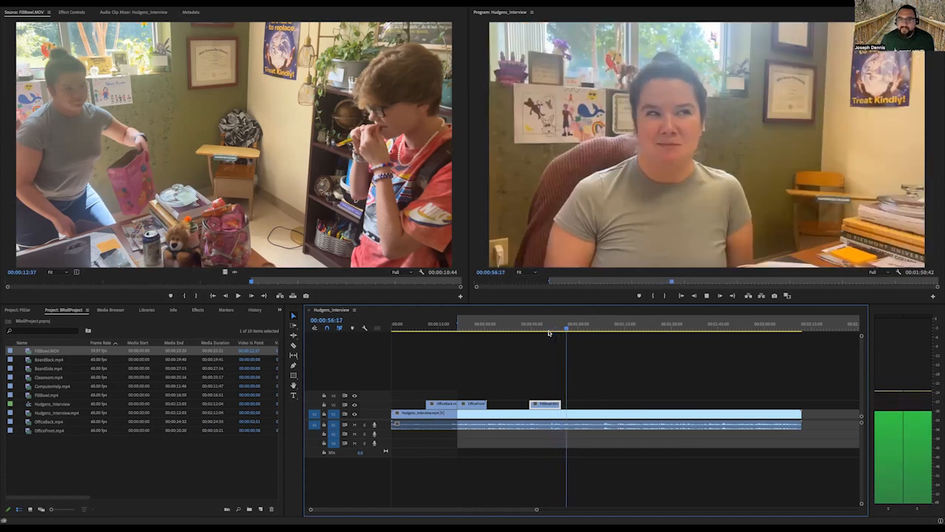
key("space")
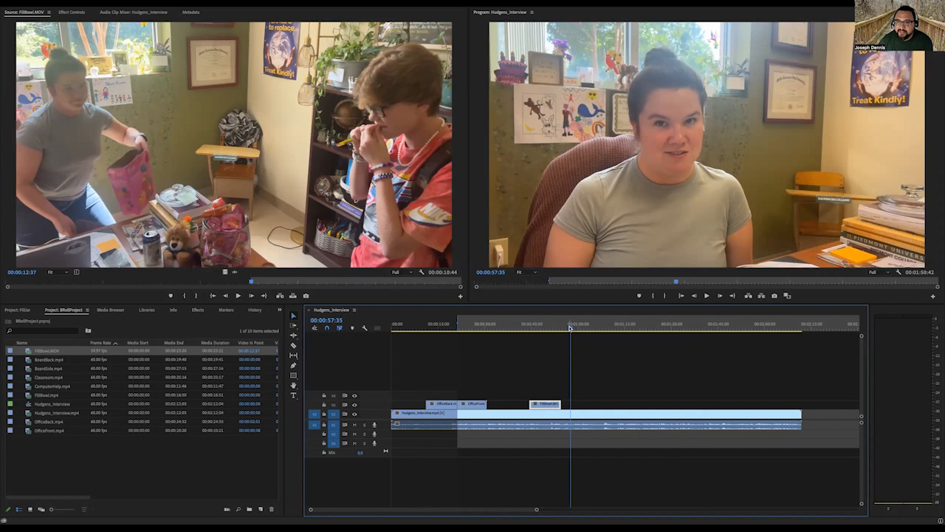
left_click_drag(570, 327, 554, 327)
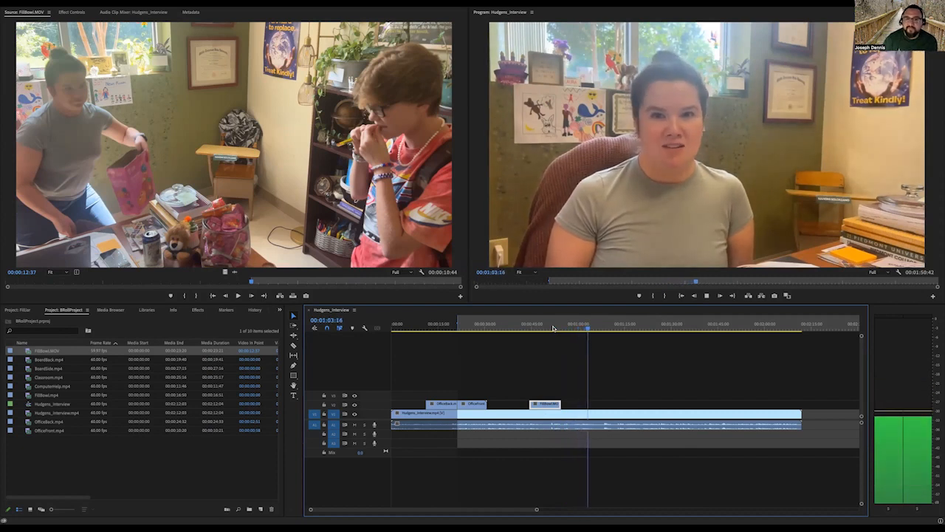
key("space")
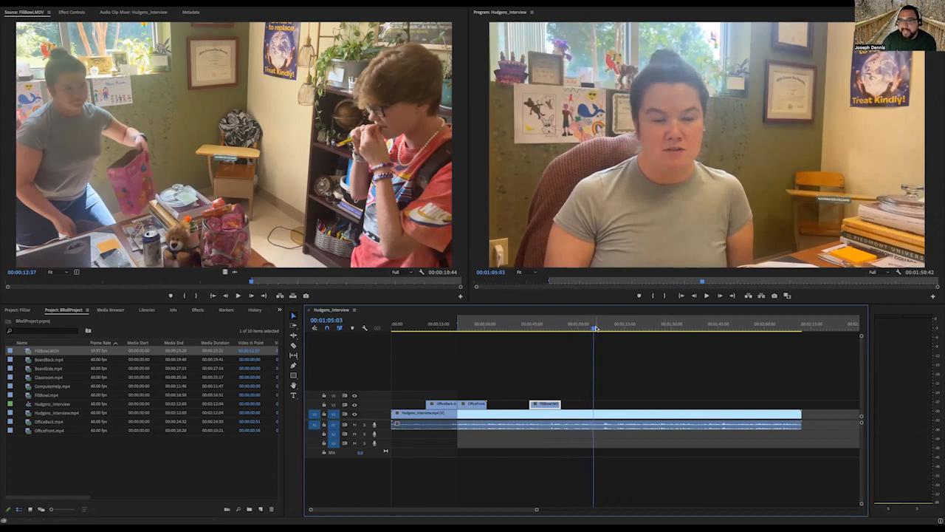
left_click_drag(595, 328, 593, 329)
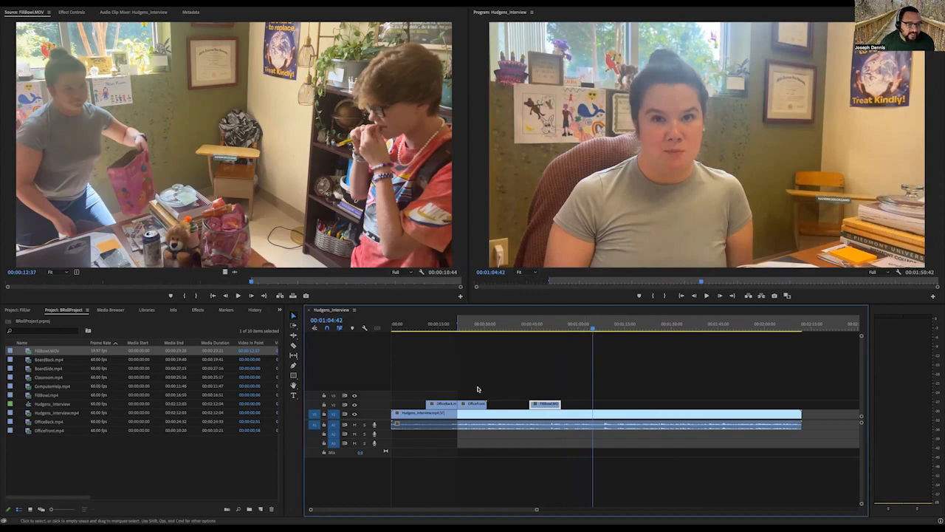
Step: Open BoardBack.mp4, set its In point at 00:00:07:08 and place only its video on V2 at 00:01:04:42
left_click(59, 369)
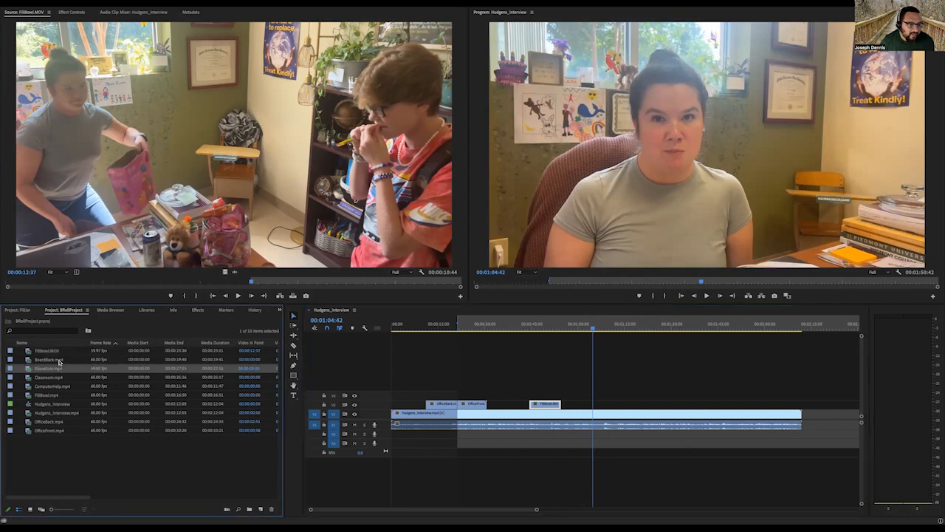
double_click(58, 361)
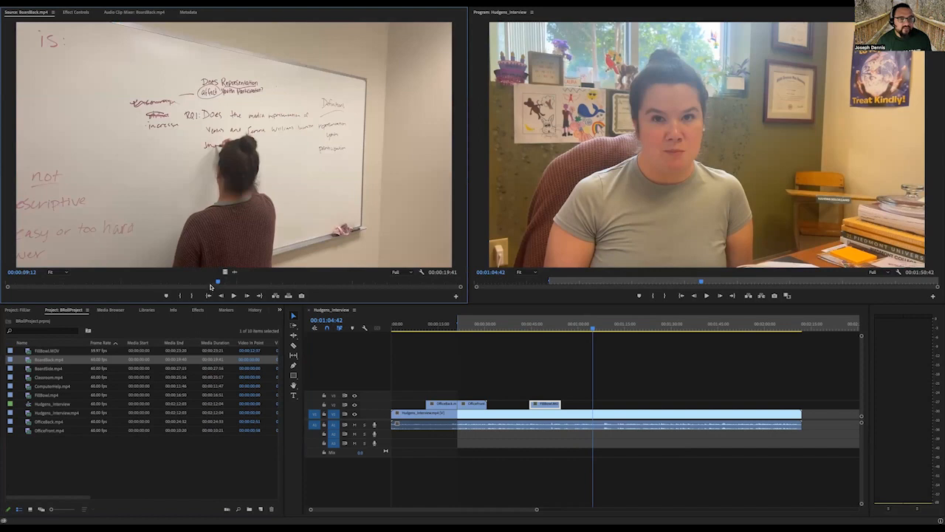
left_click_drag(217, 282, 170, 275)
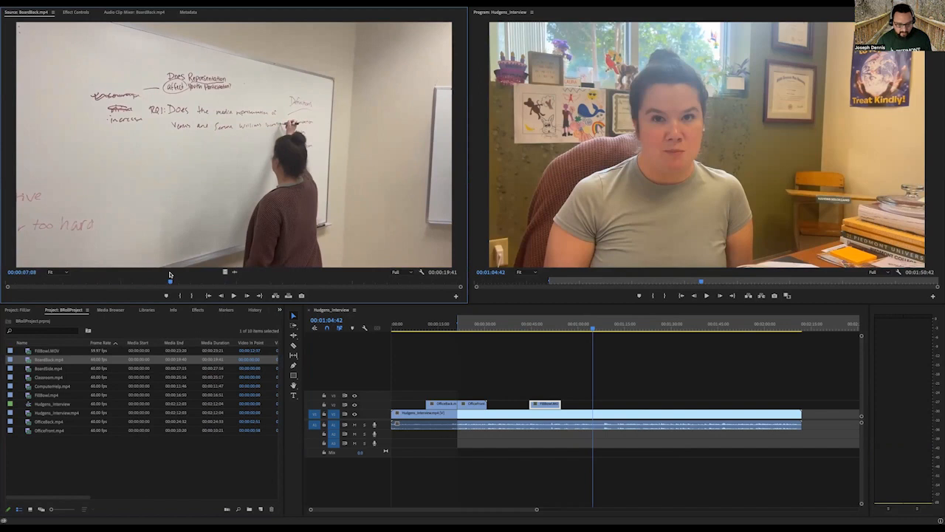
key("i")
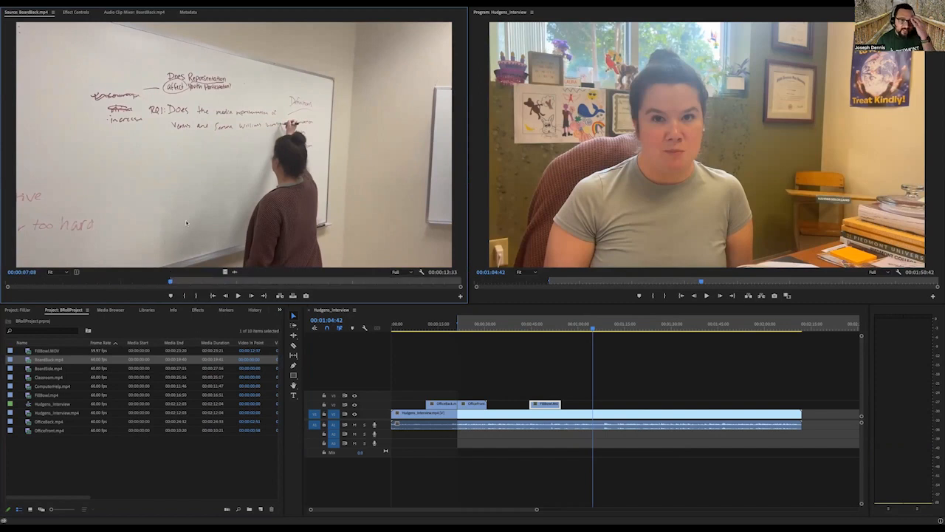
left_click_drag(508, 379, 213, 173)
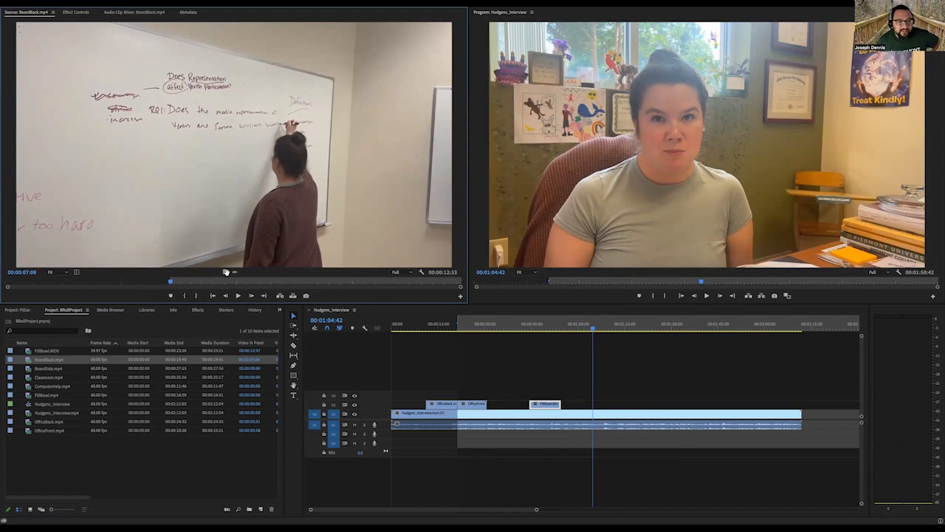
left_click_drag(394, 359, 600, 407)
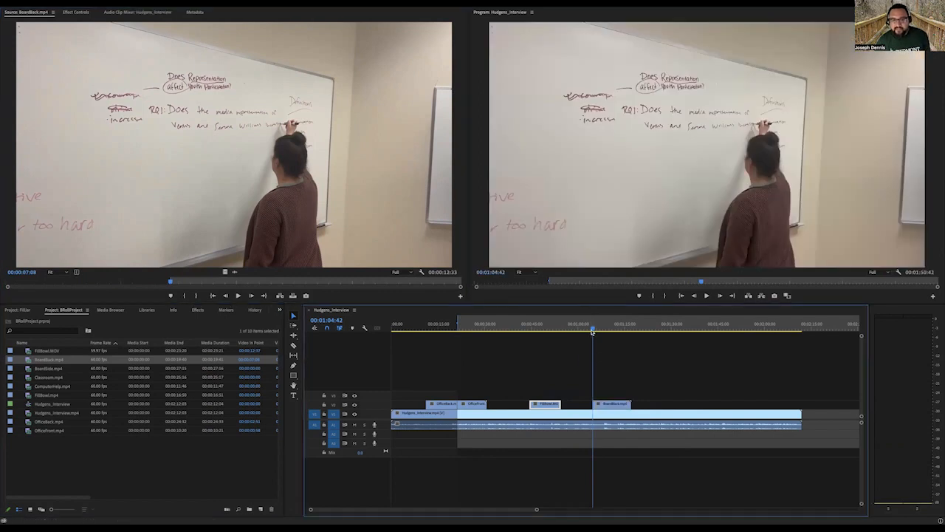
Step: Play through the BoardBack.mp4 clip on V2 and trim its end to 00:01:14:33
left_click_drag(591, 331, 585, 331)
key("space")
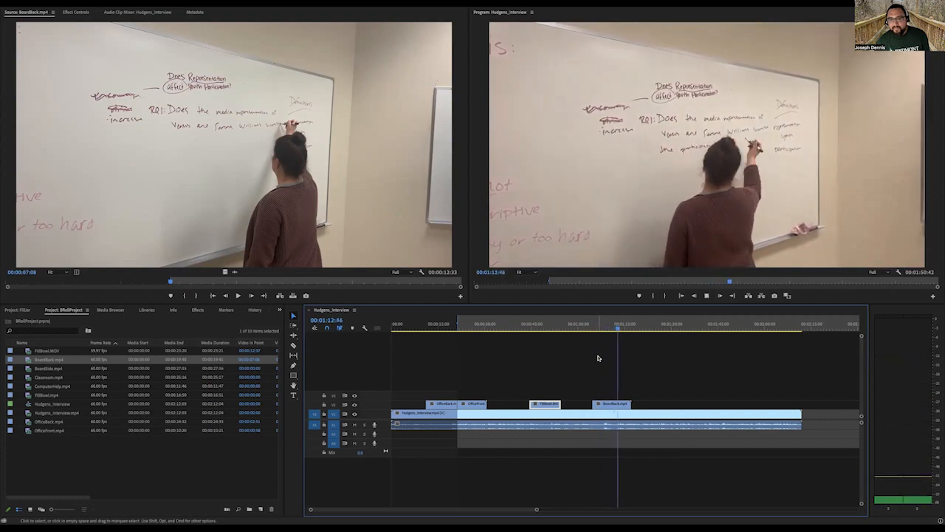
left_click(619, 329)
left_click_drag(619, 329, 623, 327)
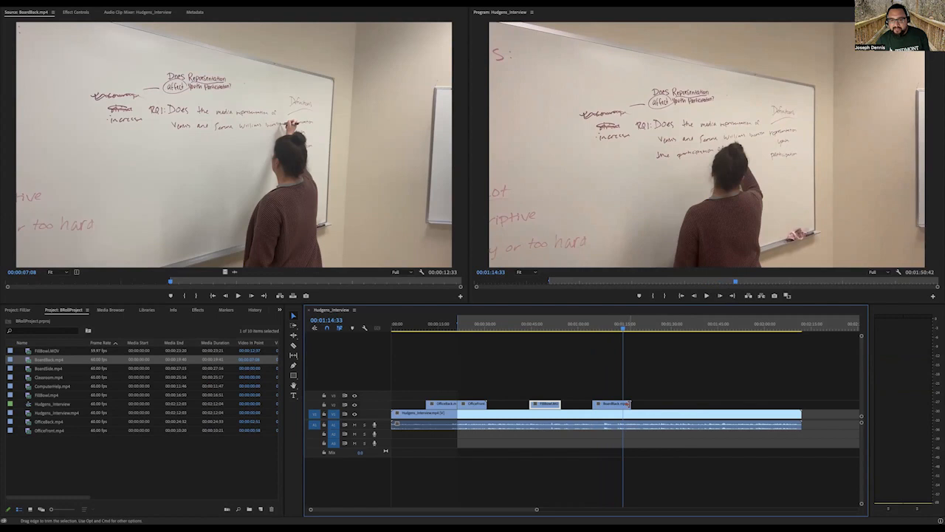
left_click_drag(629, 404, 622, 404)
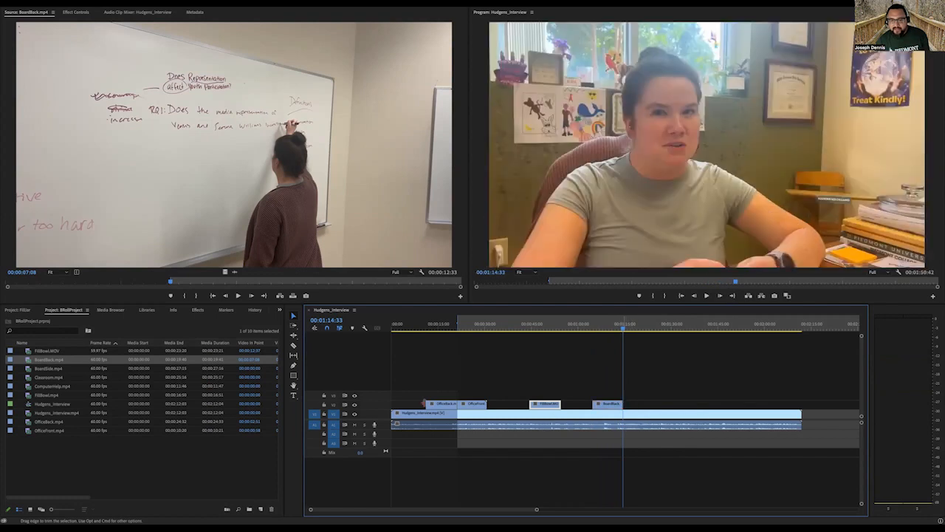
Step: Open BoardSide.mp4, set its In point at 00:00:01:00 and place only its video on V2 directly after the BoardBack.mp4 clip
double_click(59, 370)
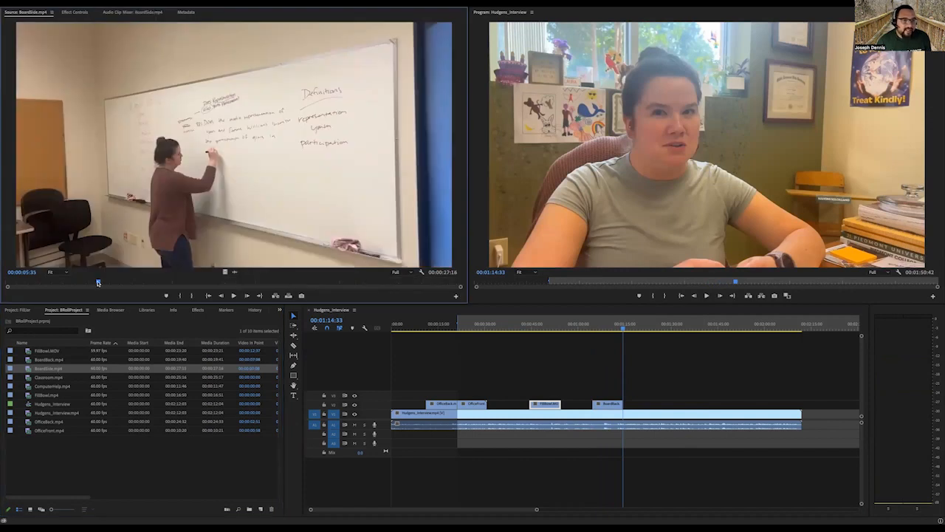
left_click_drag(101, 286, 22, 267)
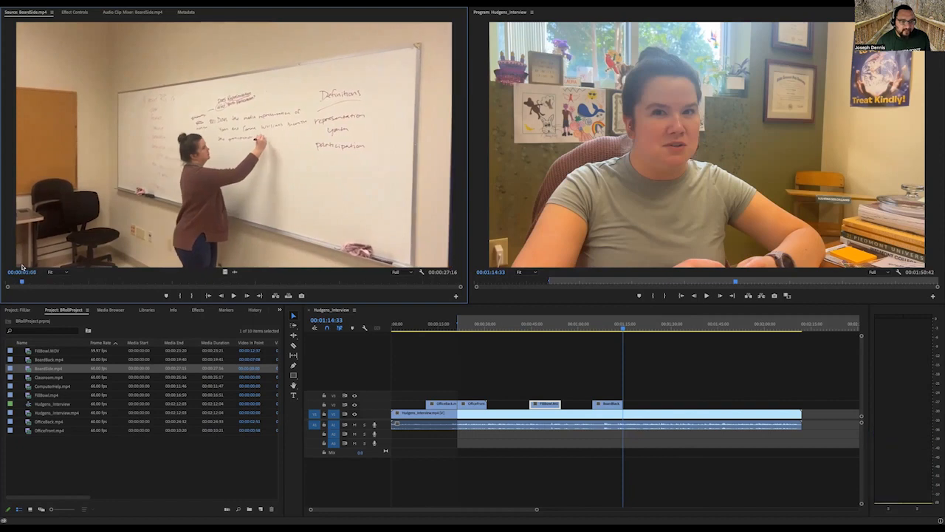
key("i")
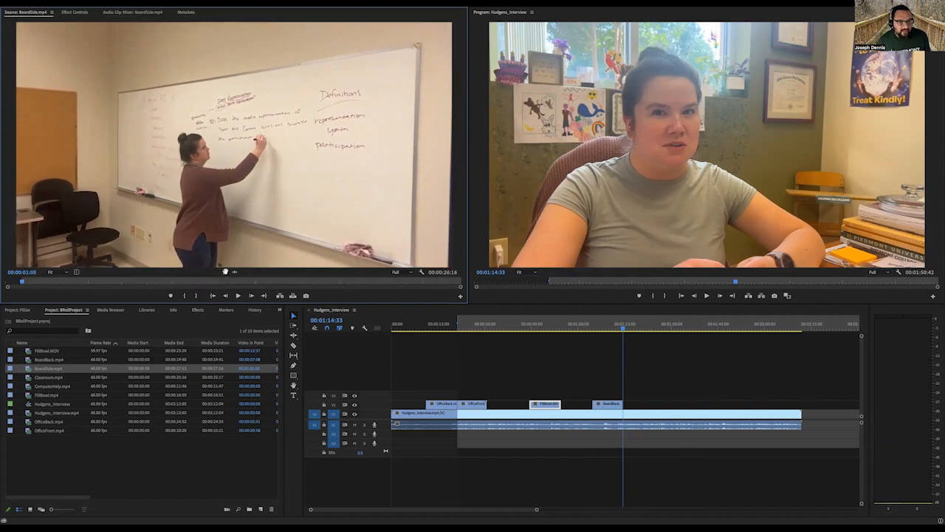
left_click_drag(245, 280, 627, 406)
Step: Play across the cut from BoardBack.mp4 into BoardSide.mp4 and trim the end of the BoardSide.mp4 clip to 00:01:22:39
left_click(618, 330)
key("space")
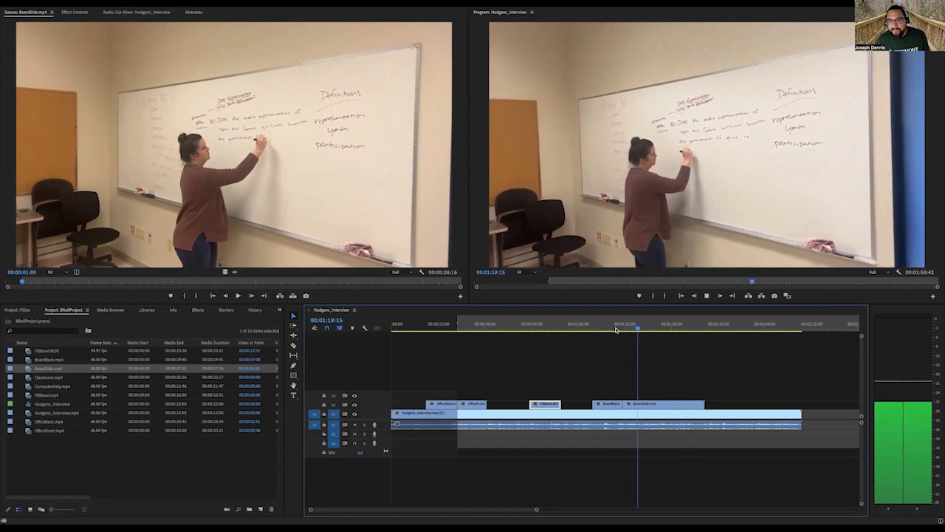
key("space")
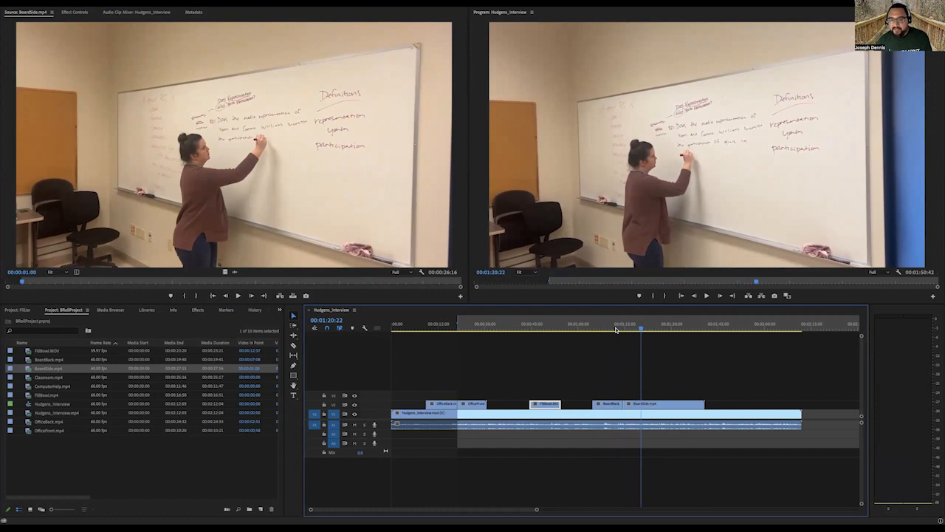
key("space")
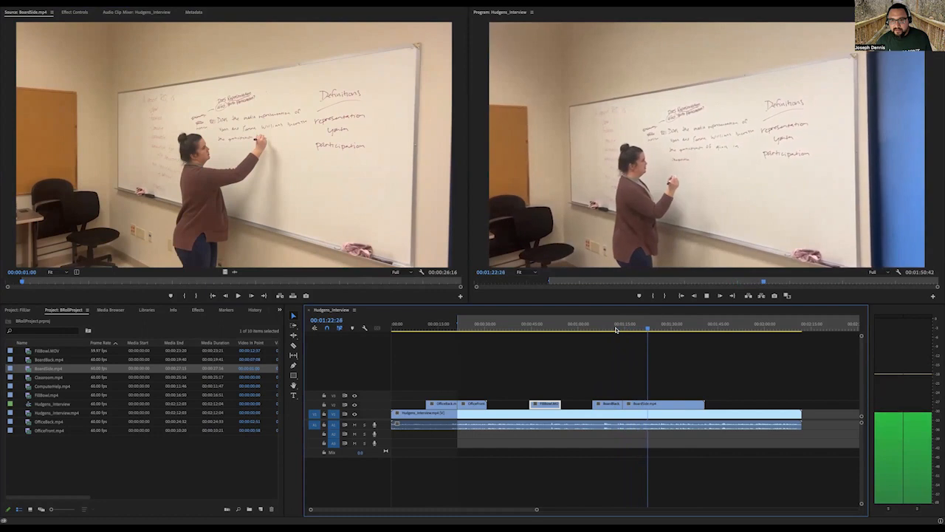
key("space")
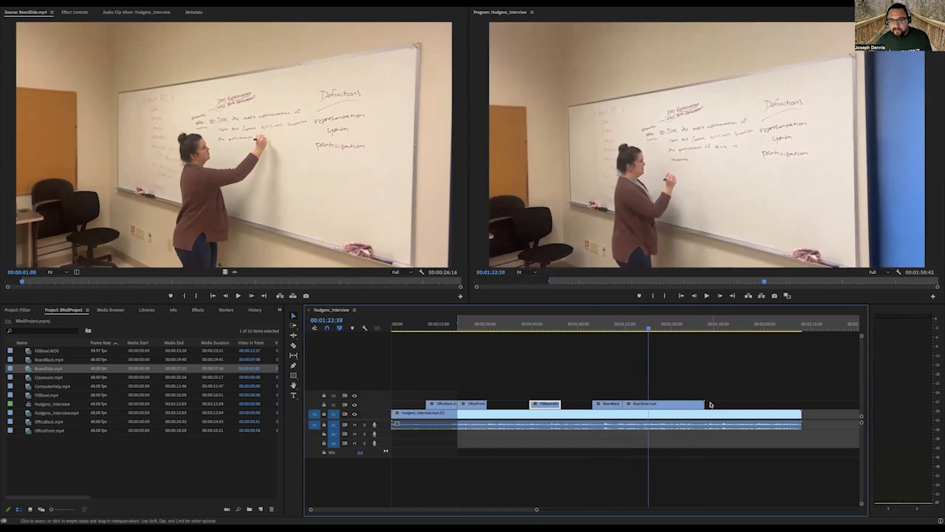
left_click_drag(703, 404, 648, 405)
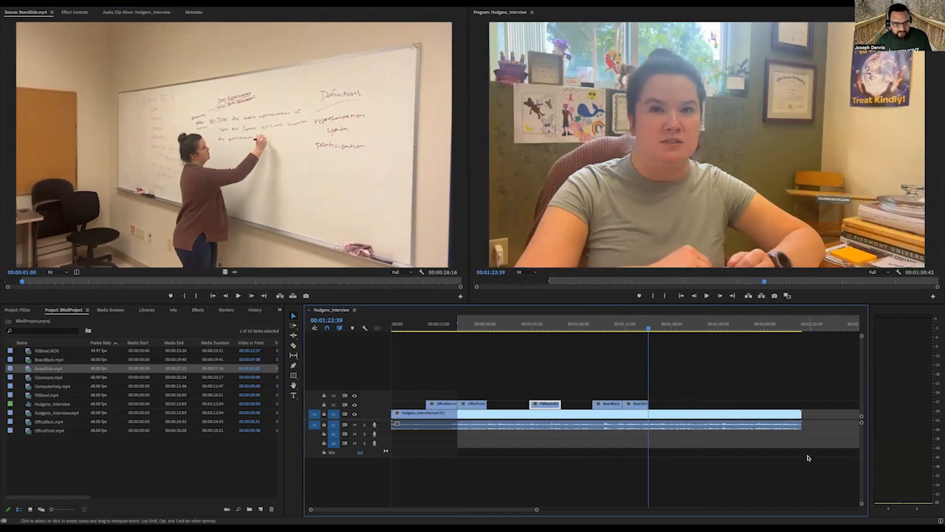
Step: Play the interview past the BoardSide.mp4 clip, listening for the next b-roll spot, and park the playhead at 00:01:37:31
key("space")
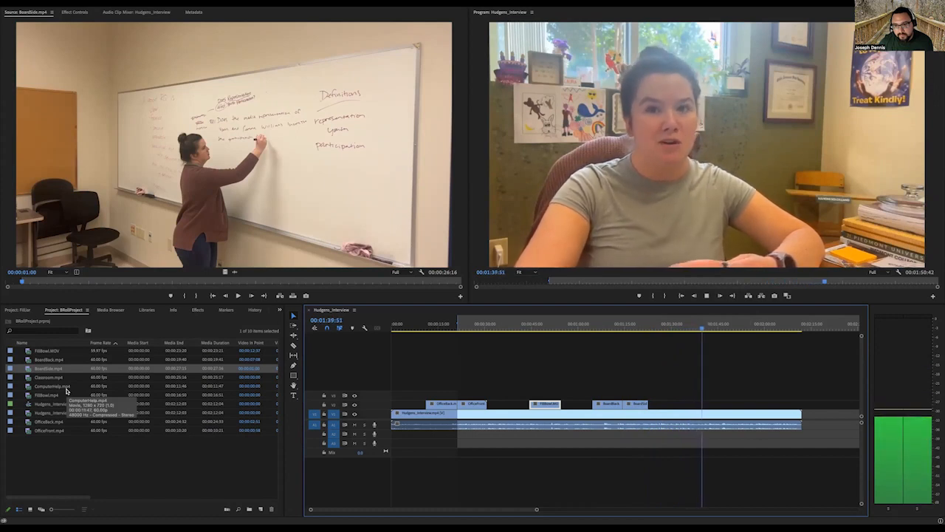
key("space")
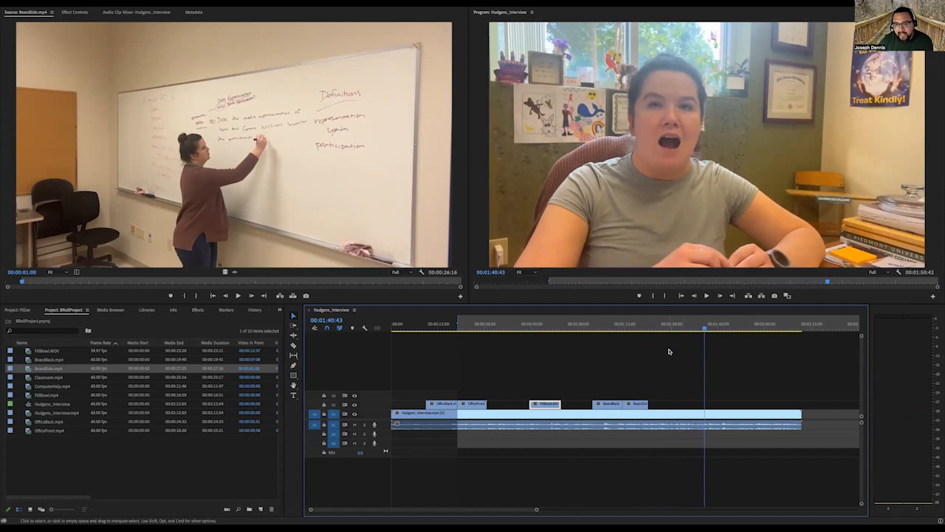
left_click_drag(705, 327, 695, 331)
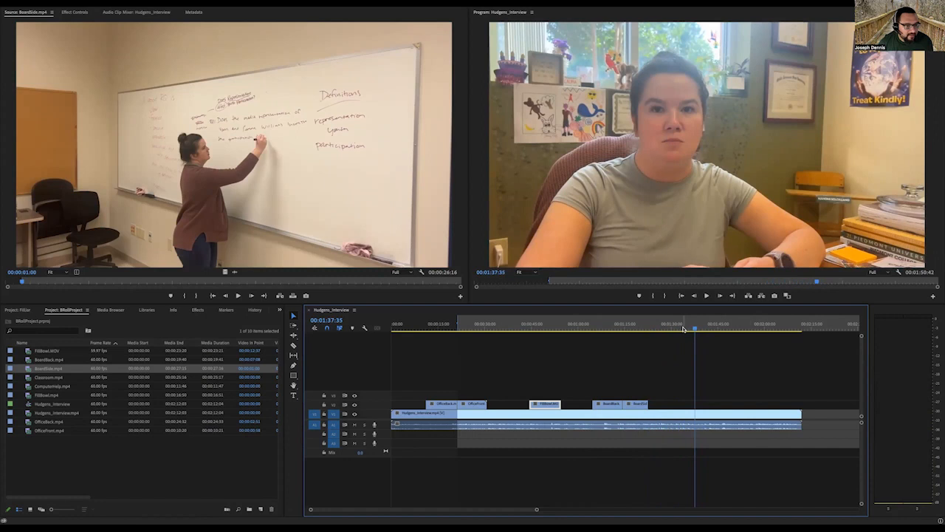
left_click(693, 331)
key("space")
key("space")
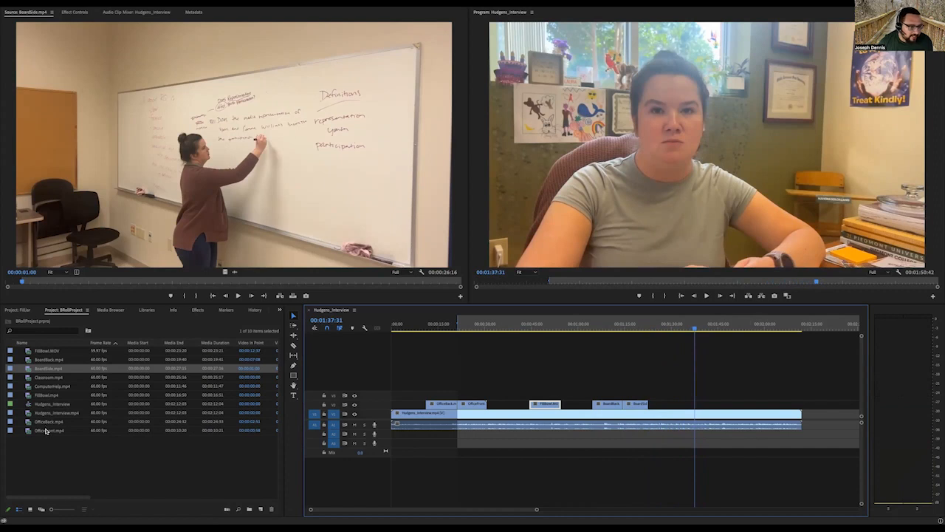
Step: Open ComputerHelp.mp4, set its In point at 00:00:02:22 and place only its video on V2 at 00:01:37:31
double_click(56, 386)
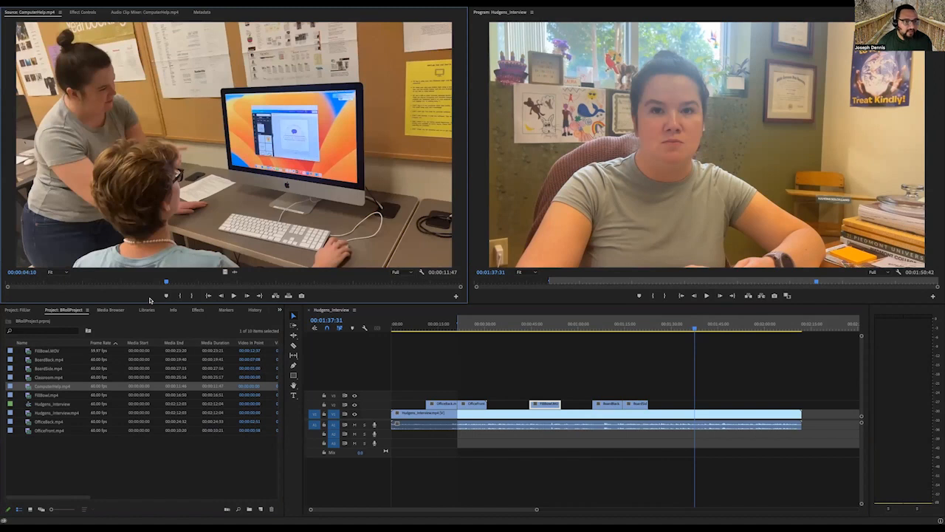
left_click_drag(159, 280, 96, 280)
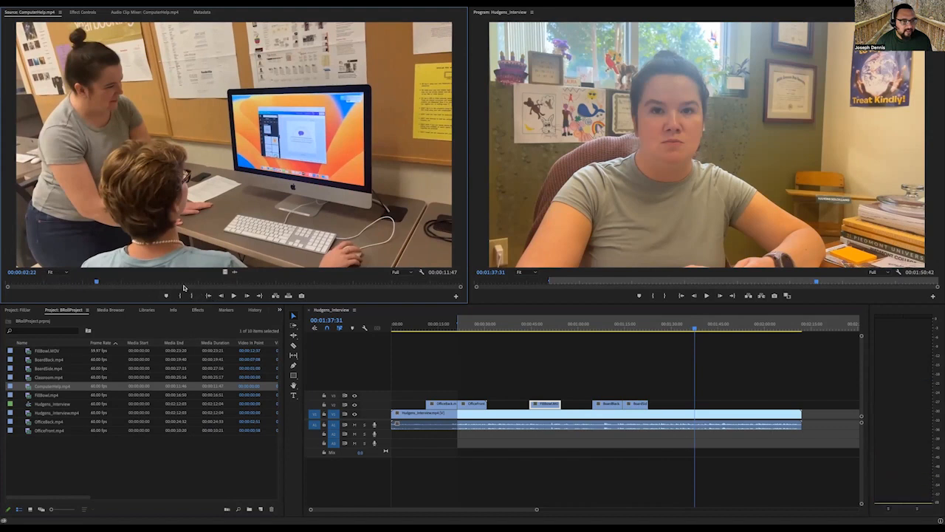
key("i")
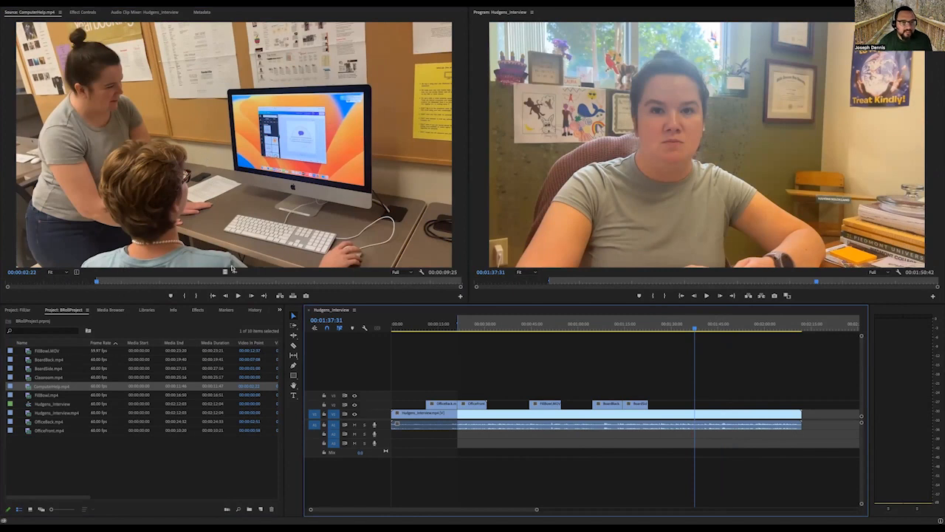
left_click_drag(225, 272, 761, 417)
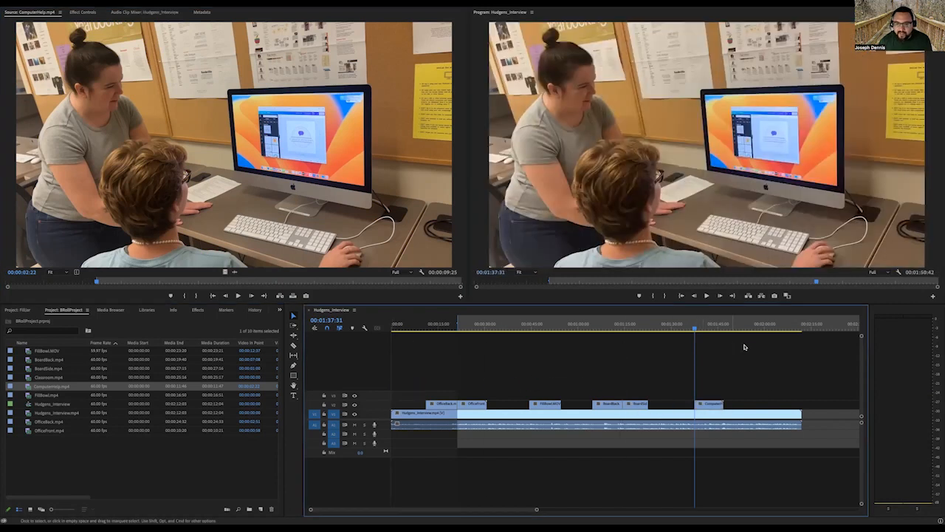
Step: Play the sequence from just before the ComputerHelp.mp4 clip to its end, and move the playhead back to 00:02:02:23
left_click(686, 328)
key("space")
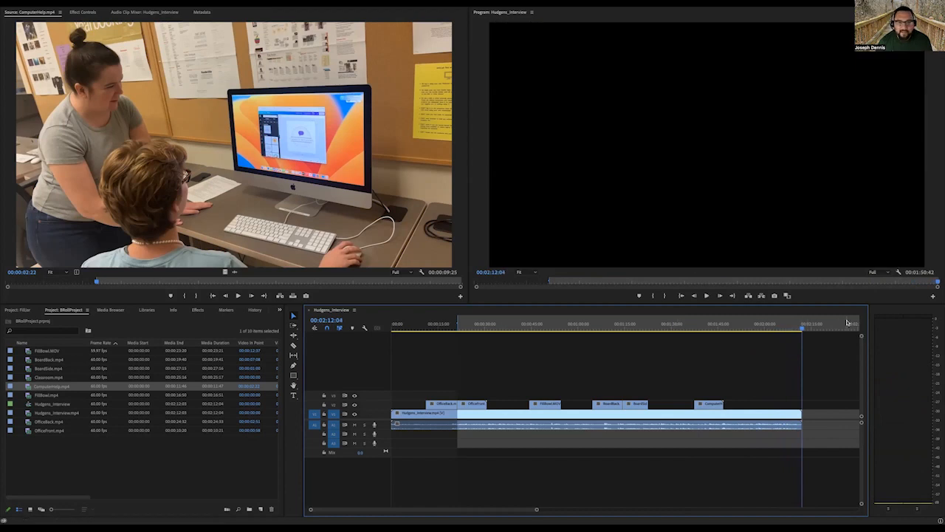
left_click_drag(807, 329, 773, 334)
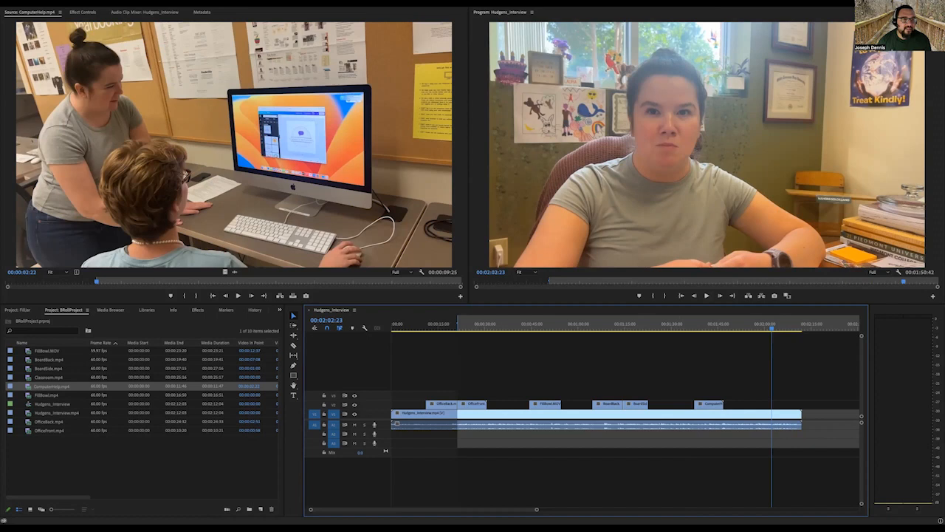
Step: Save the project and set up a media export of the sequence with its range set to Entire Source
left_click(62, 3)
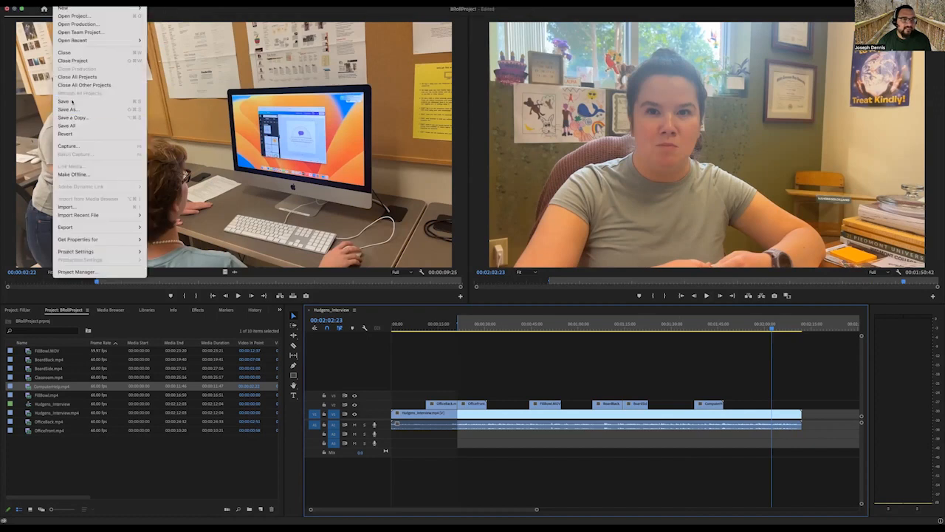
left_click(66, 101)
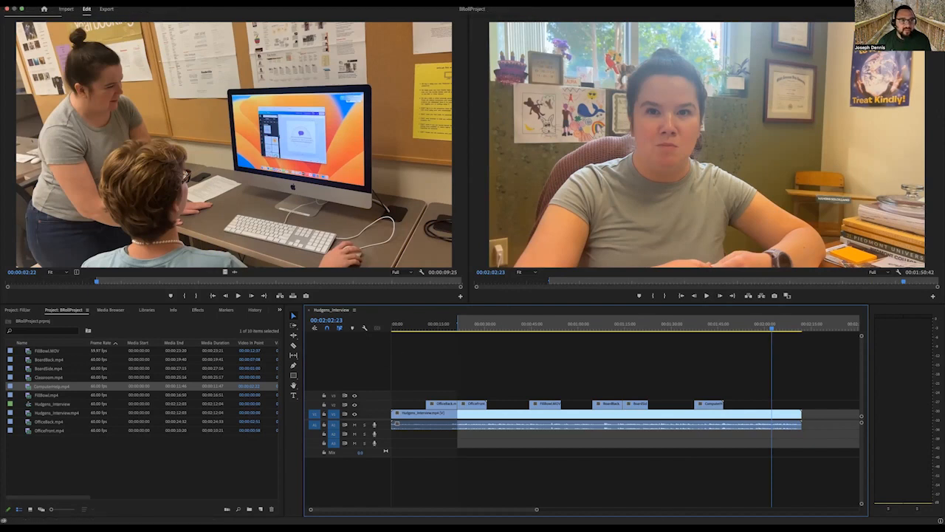
left_click(63, 2)
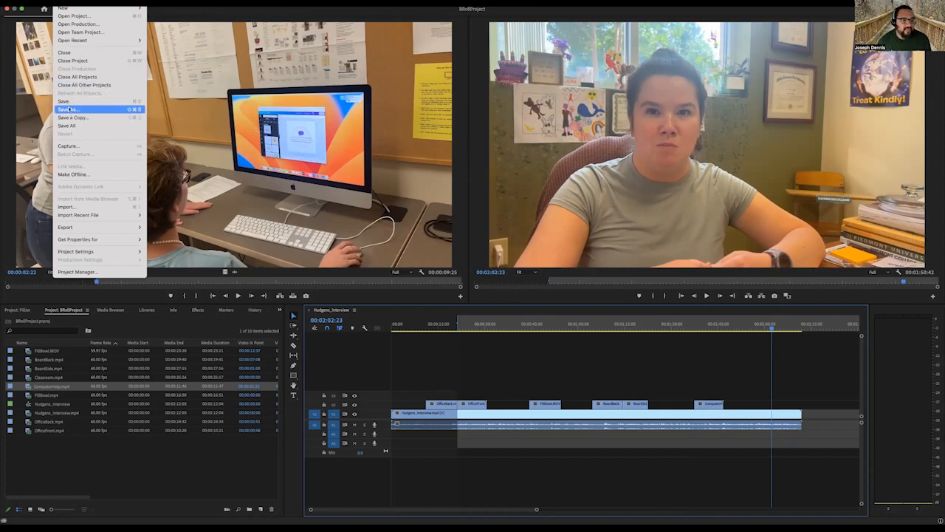
mouse_move(111, 227)
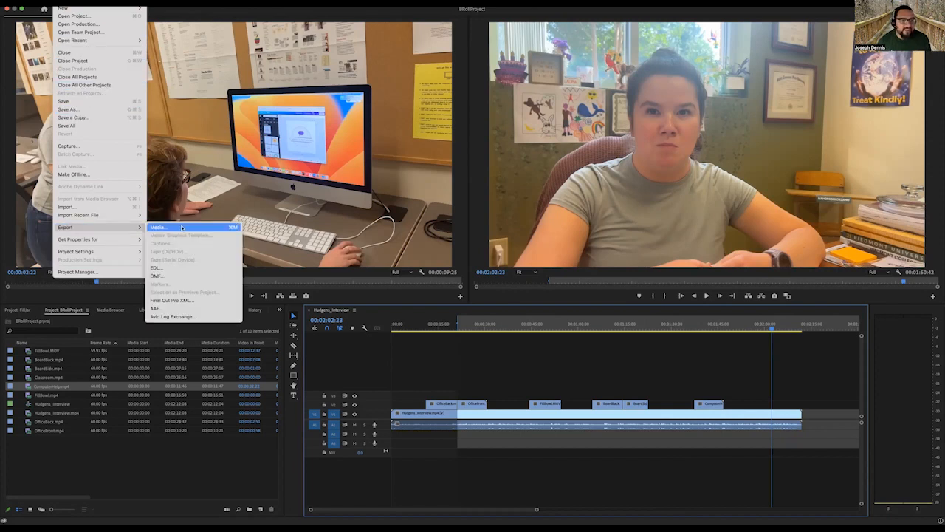
left_click(182, 227)
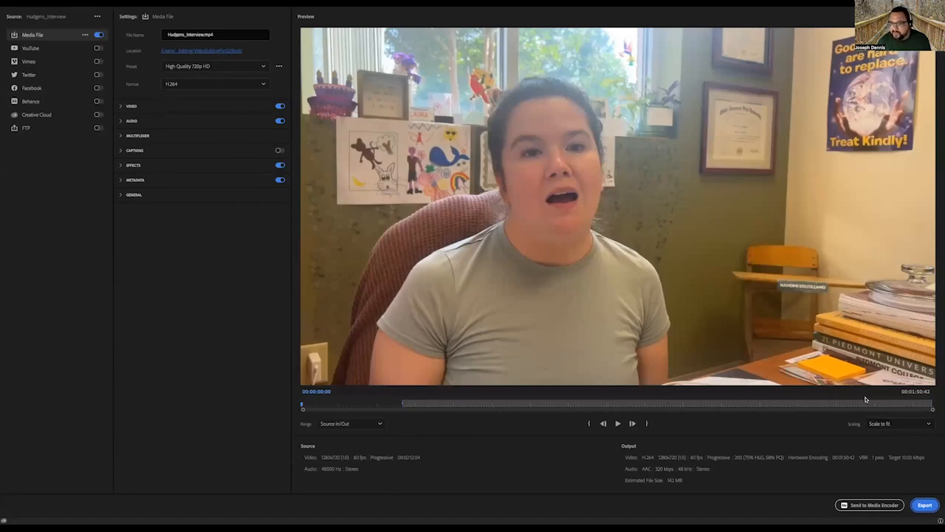
left_click(380, 424)
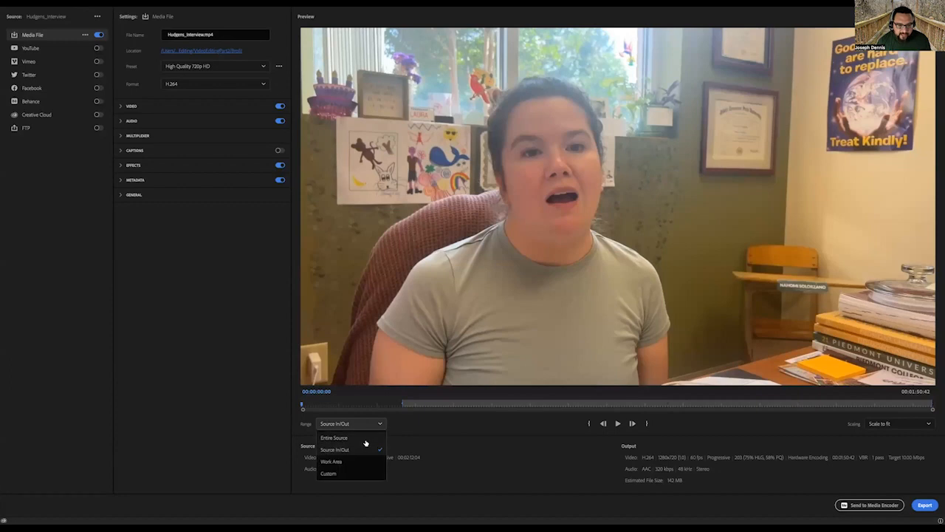
left_click(364, 438)
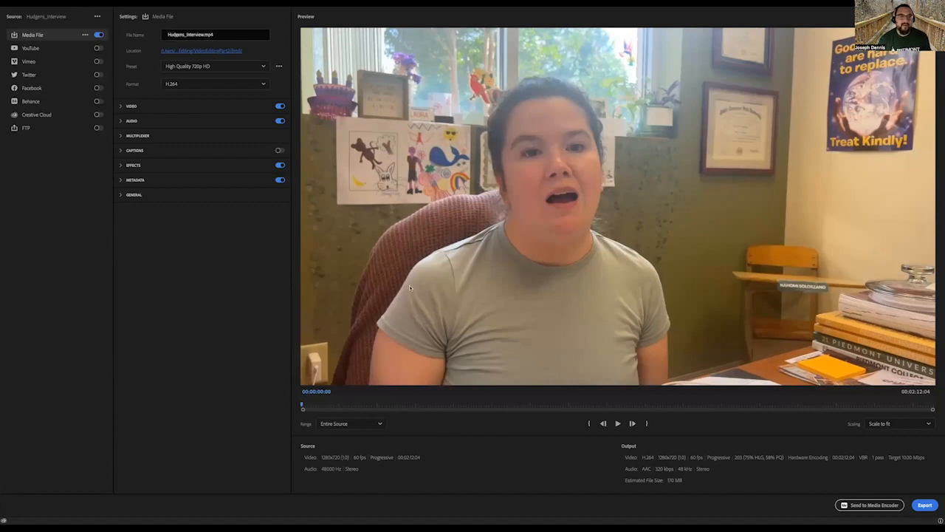
Step: Rename the export file as VideoProject2.mp4
left_click(203, 35)
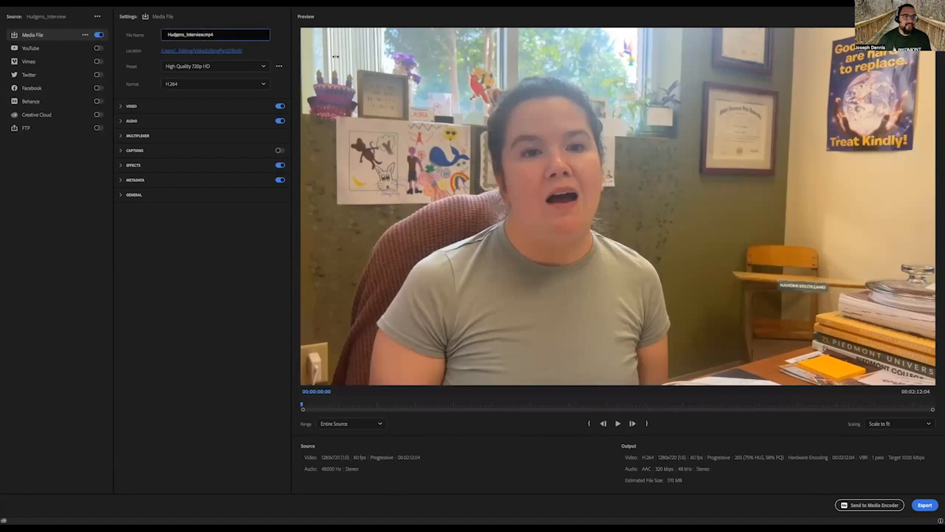
key("BackSpace")
key("BackSpace")
key("BackSpace")
key("BackSpace")
key("BackSpace")
key("BackSpace")
key("BackSpace")
key("BackSpace")
key("BackSpace")
key("BackSpace")
key("BackSpace")
key("BackSpace")
type("VideoProject2")
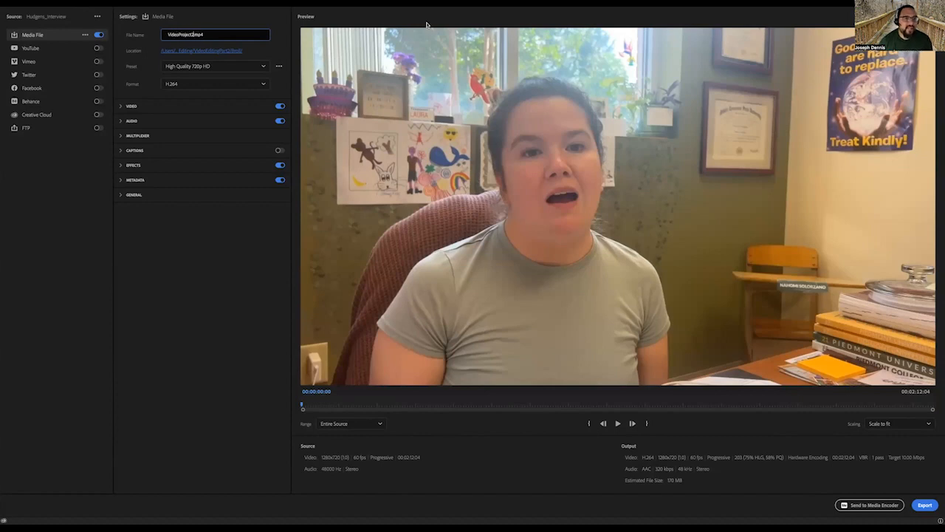
Step: Set the export location to the Project folder and export the sequence as H.264 with the High Quality 720p HD preset
left_click(231, 51)
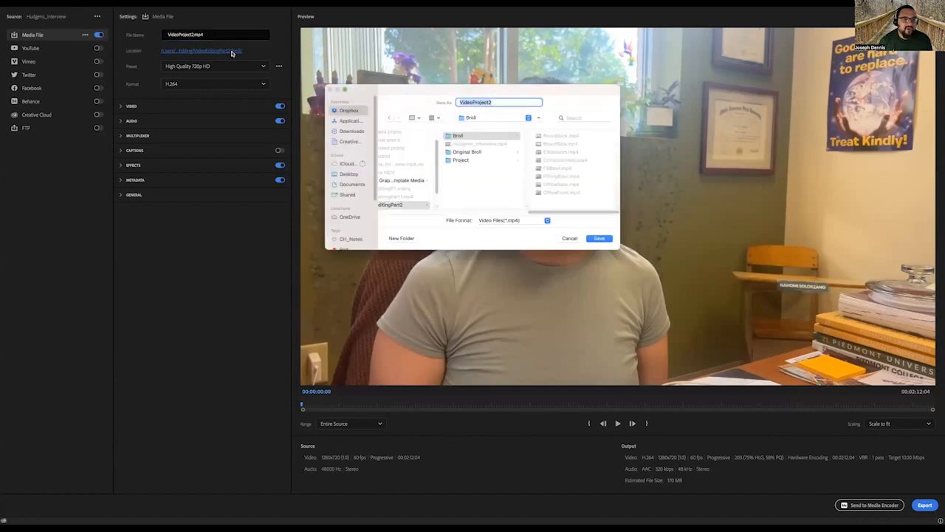
left_click(467, 161)
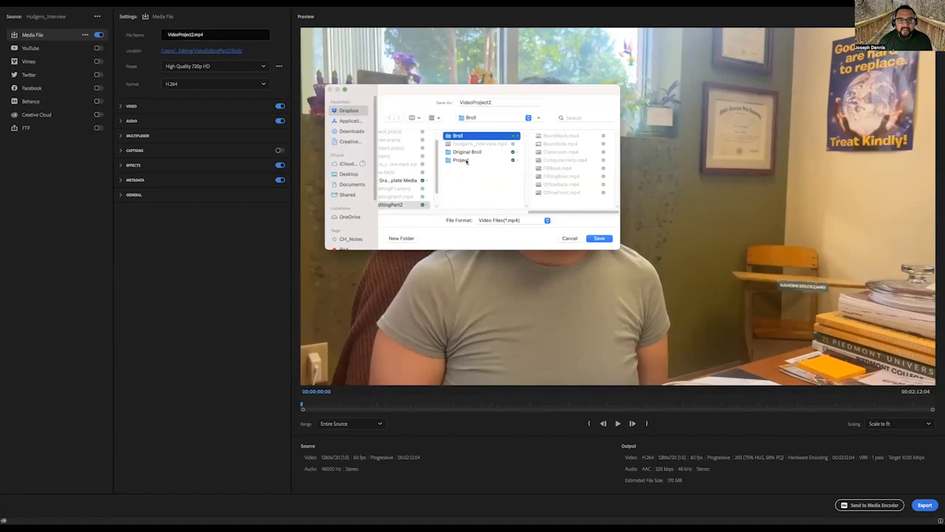
left_click(599, 238)
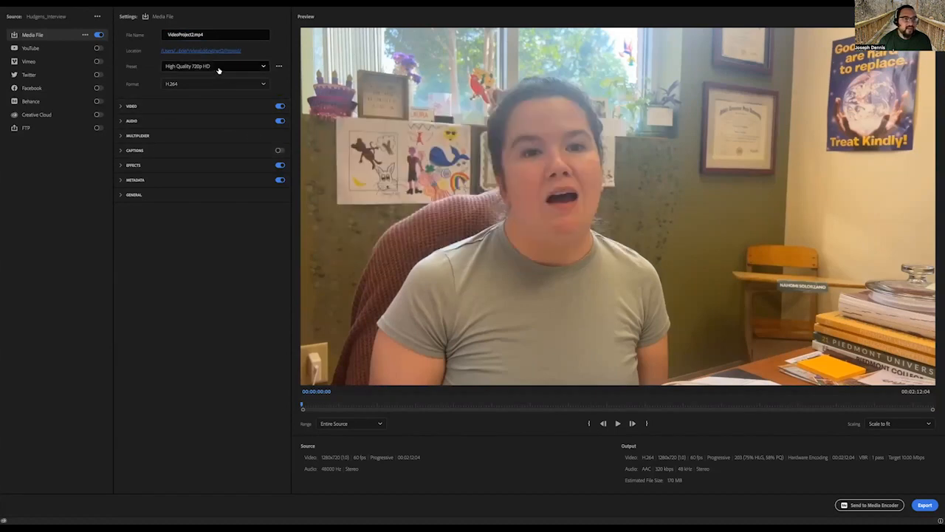
left_click(217, 144)
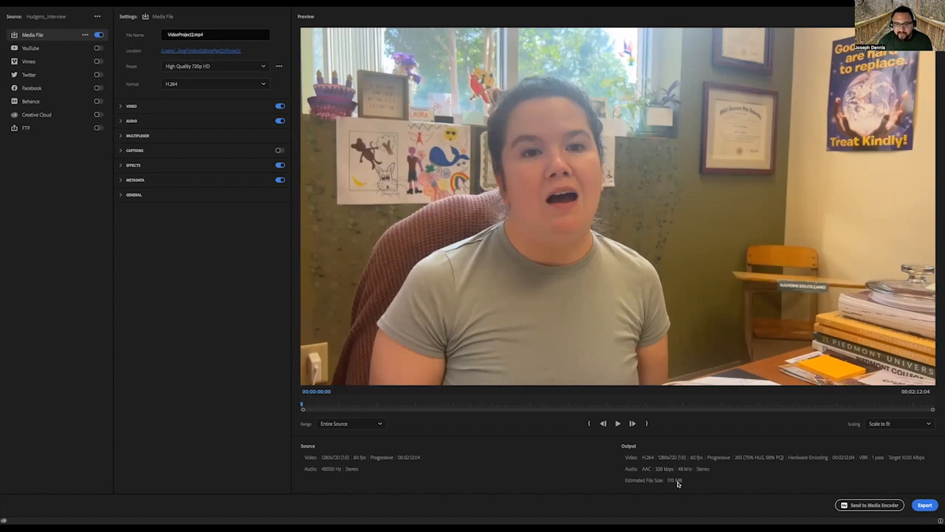
left_click(926, 505)
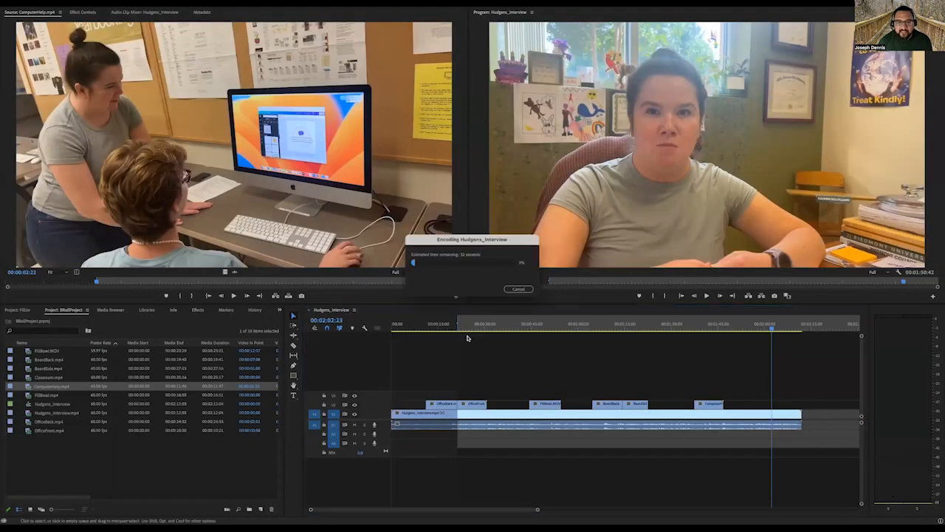